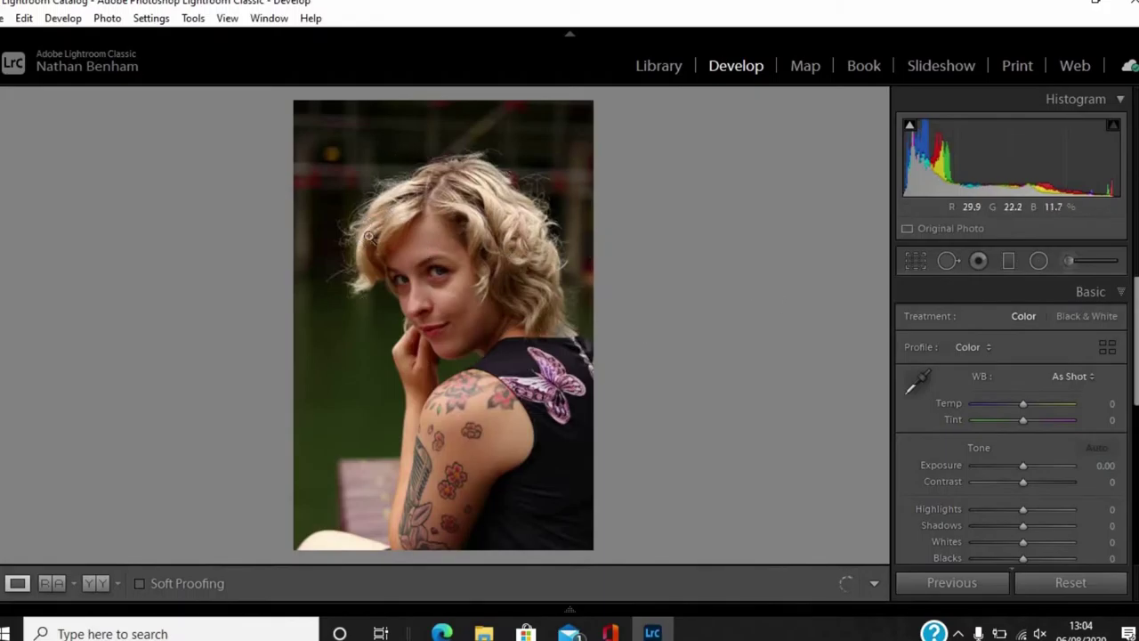
- Start cropping the portrait with a square 1 x 1 aspect ratio
left_click(916, 260)
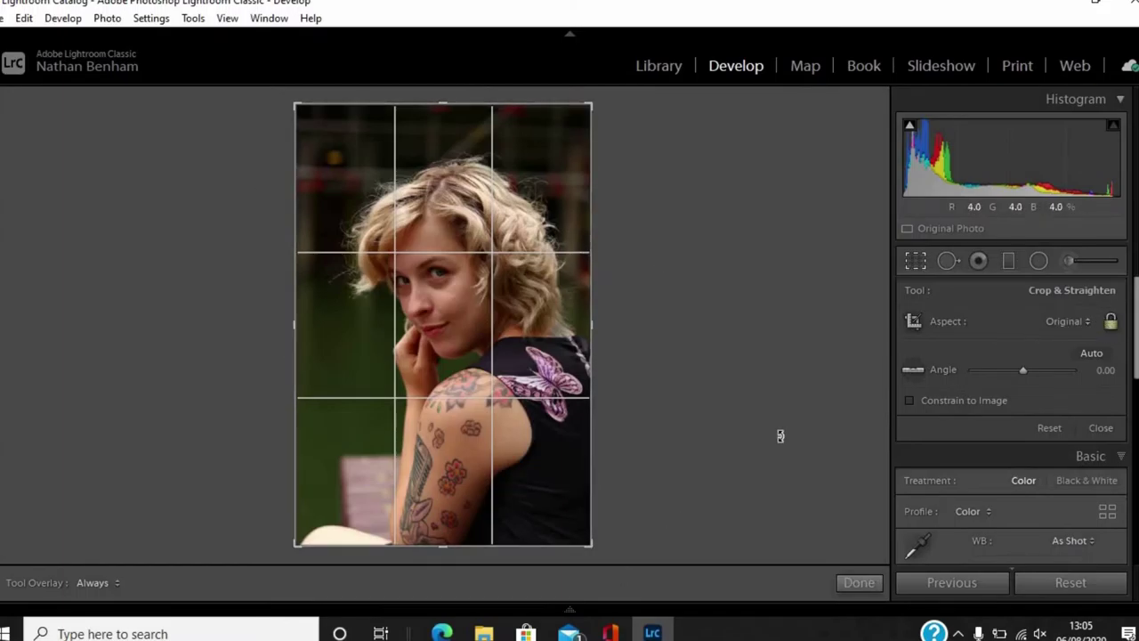
left_click(1073, 323)
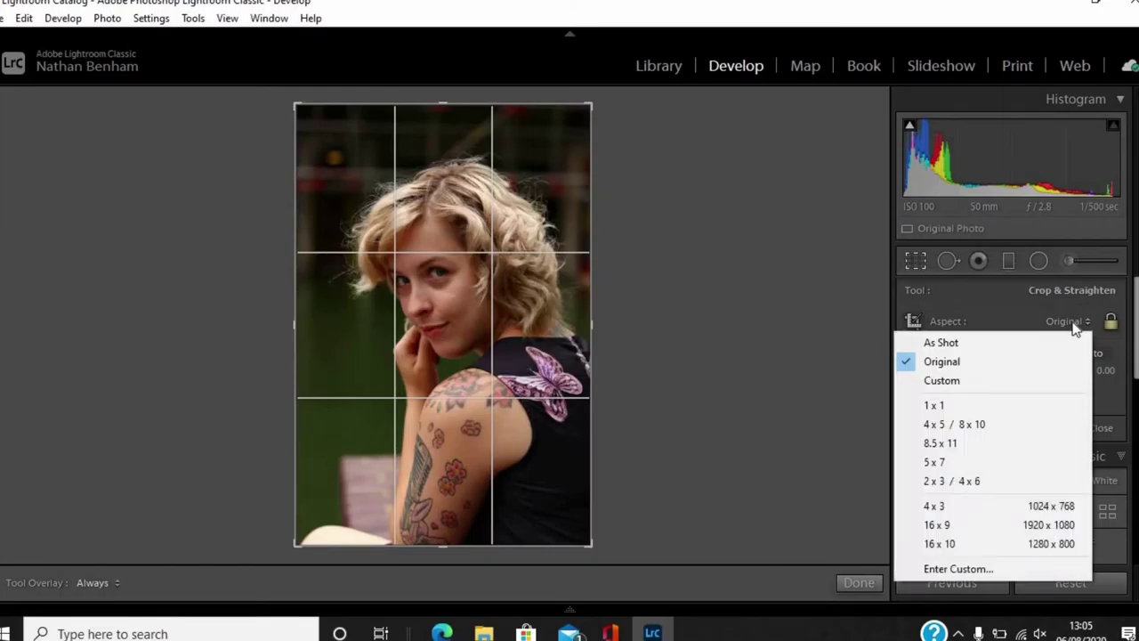
left_click(1005, 409)
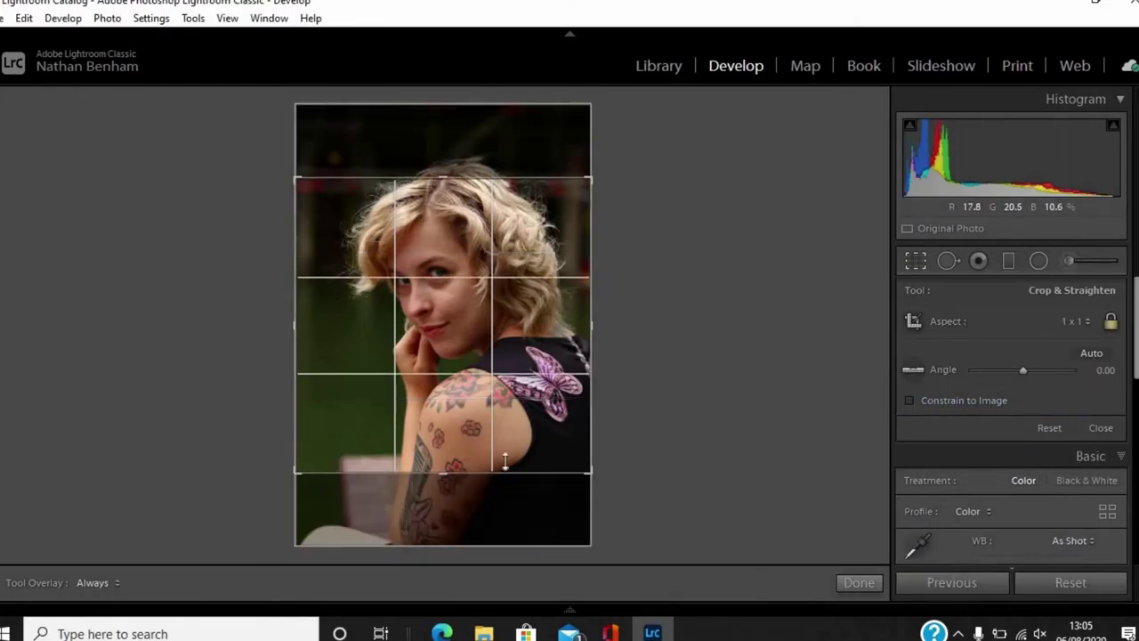
- Resize and reposition the square crop to frame the woman's head and tattooed shoulder, and apply it
left_click_drag(461, 389, 463, 422)
mouse_move(589, 472)
left_mouse_down()
mouse_move(573, 462)
mouse_move(583, 463)
left_mouse_up()
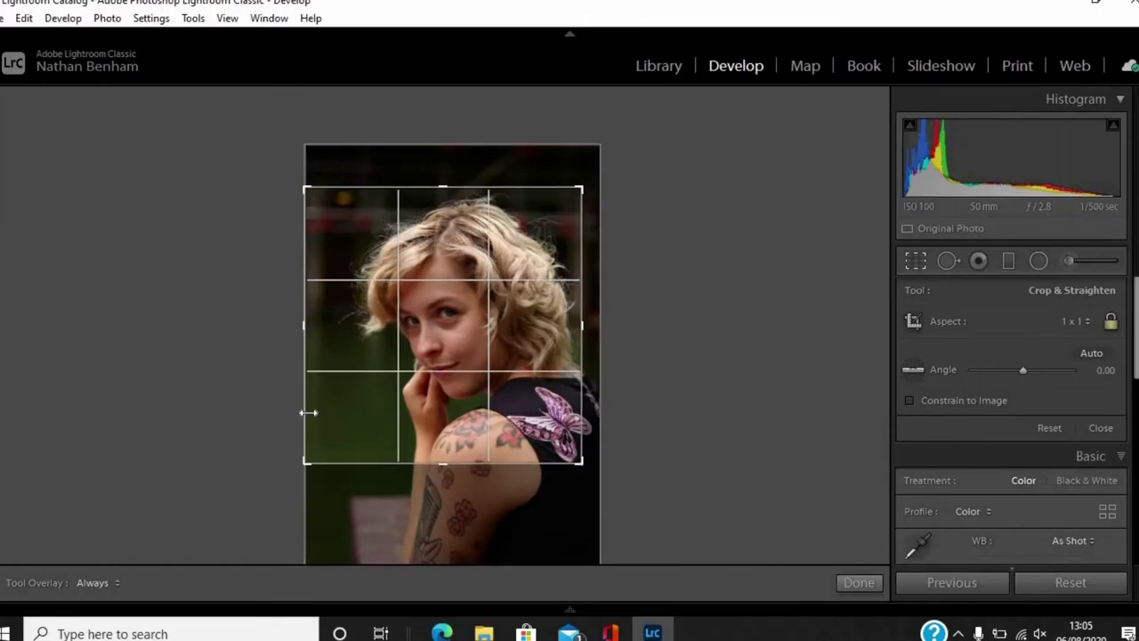
left_click_drag(484, 379, 452, 385)
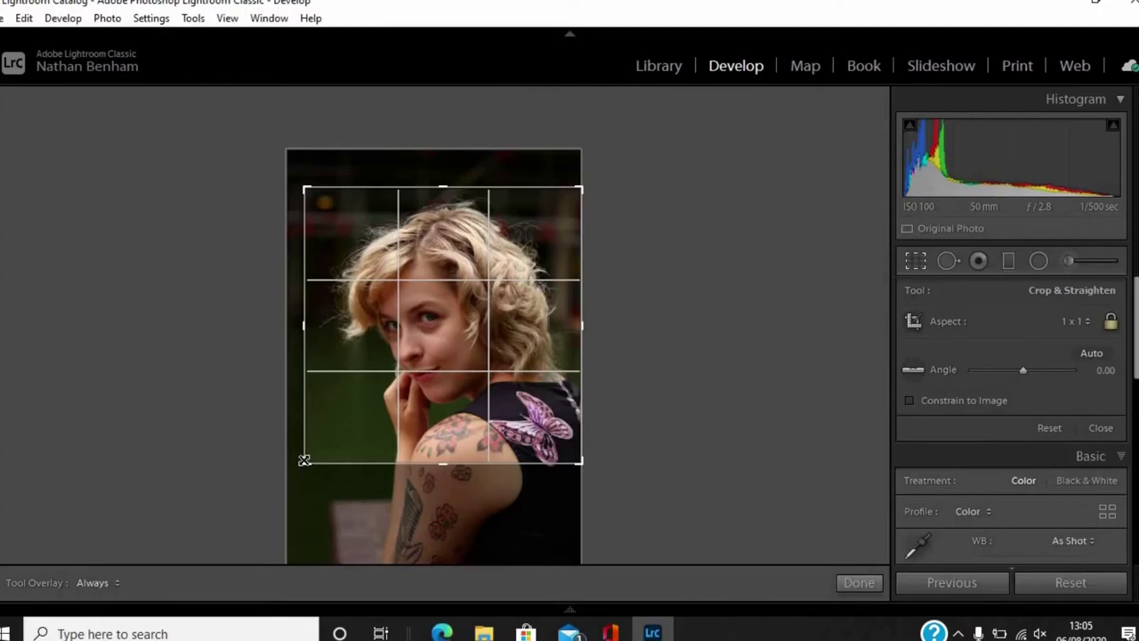
left_click_drag(307, 461, 300, 465)
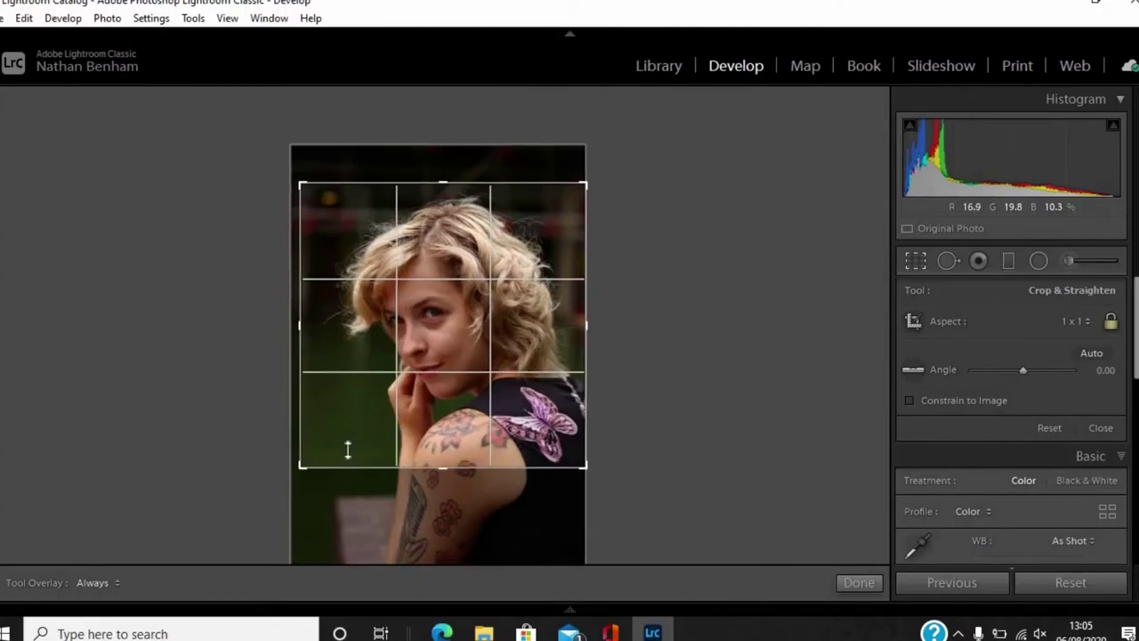
left_click_drag(410, 431, 408, 432)
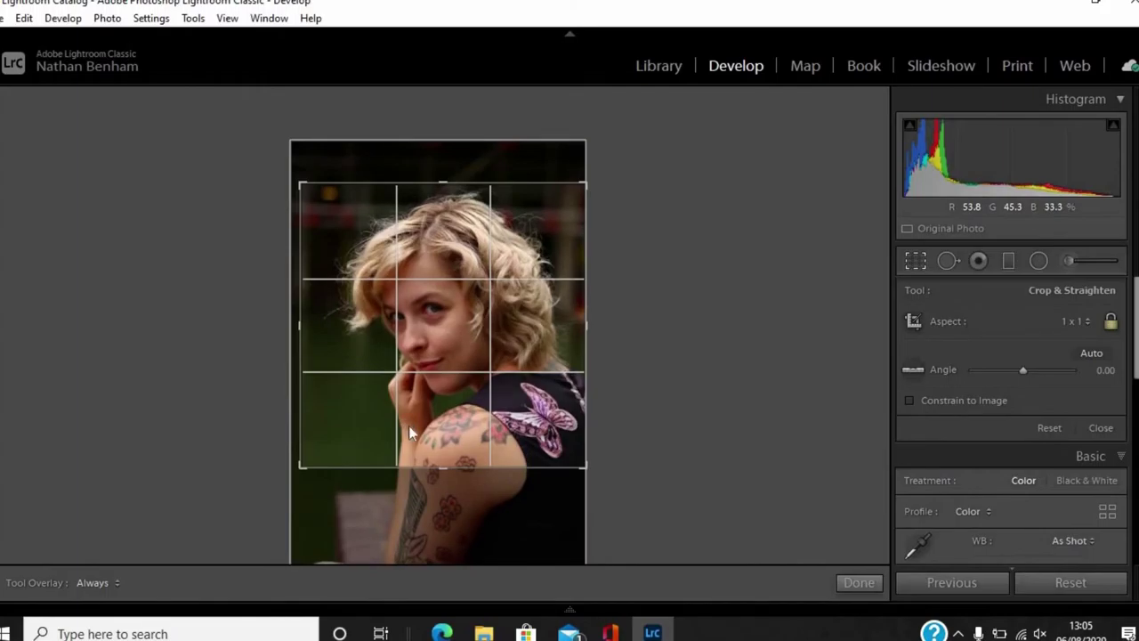
left_click(915, 259)
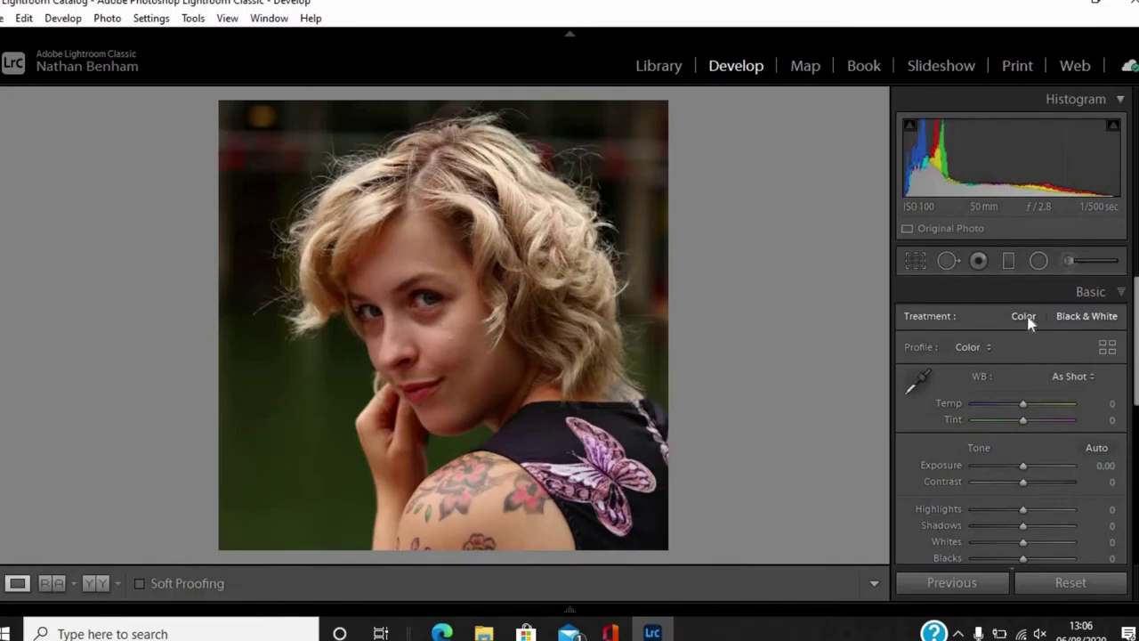
- Convert the portrait to black and white and apply the B&W Punch preset
left_click(1083, 321)
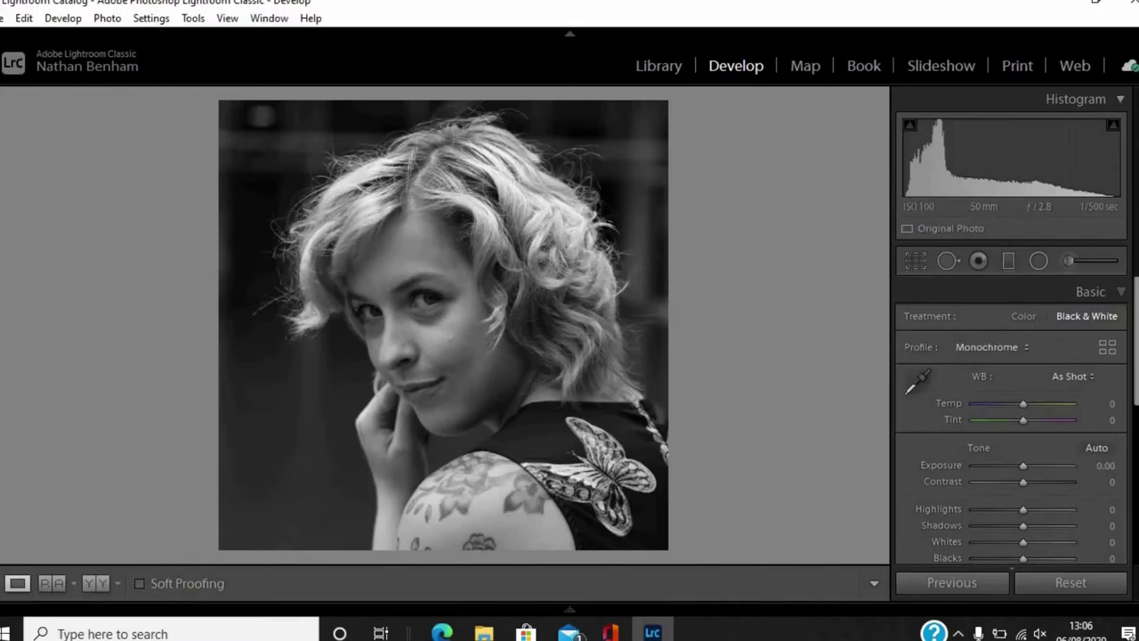
key("F7")
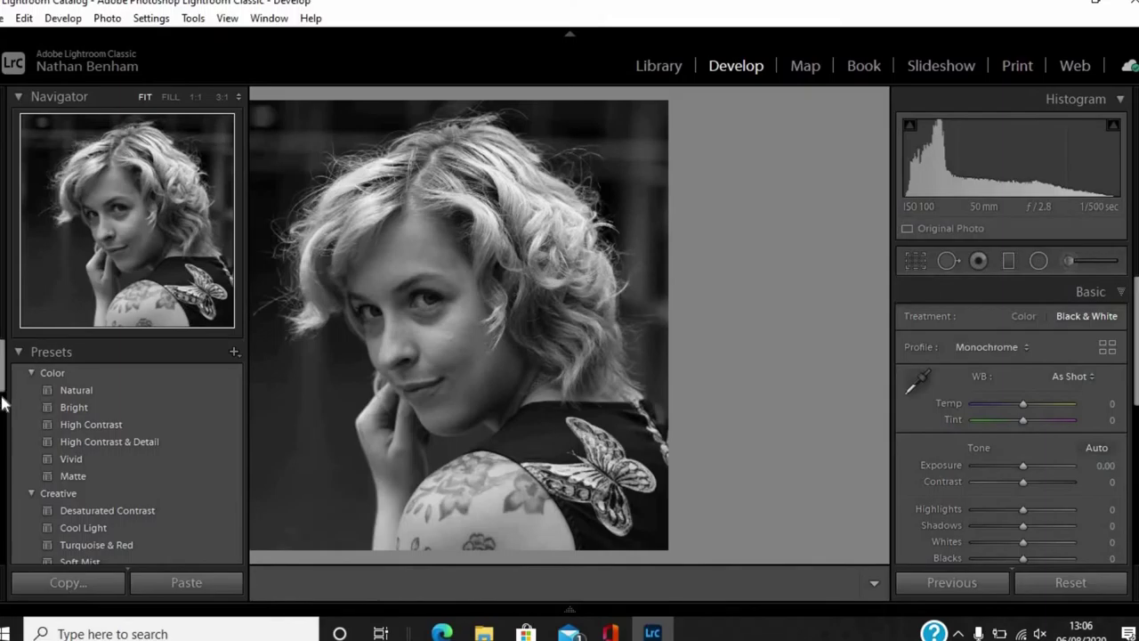
scroll(54, 427, "down", 5)
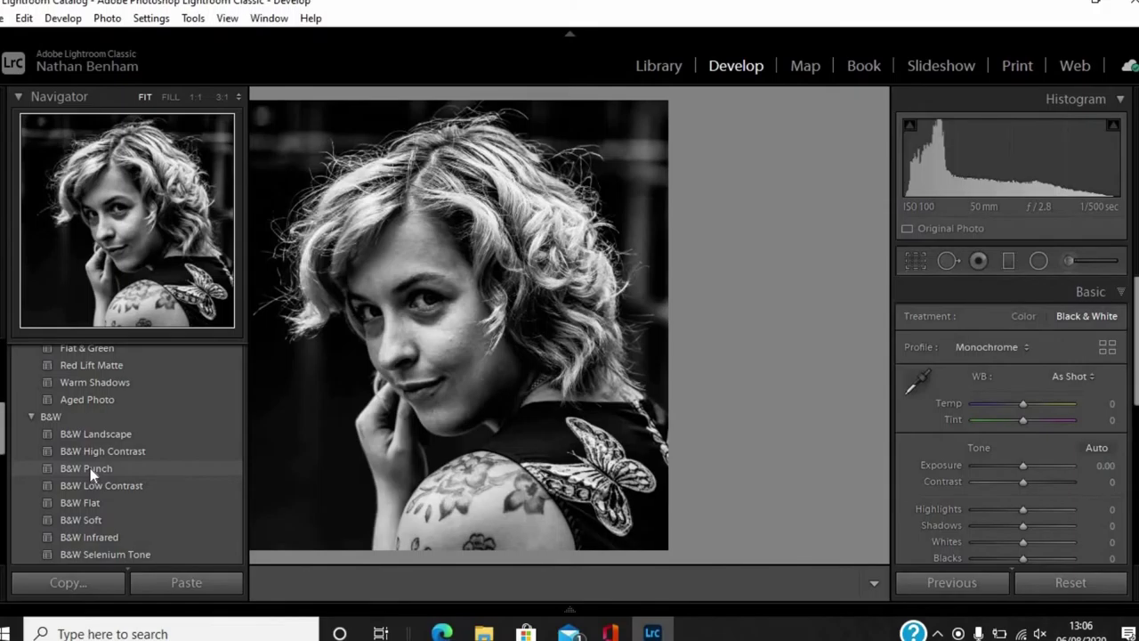
left_click(192, 465)
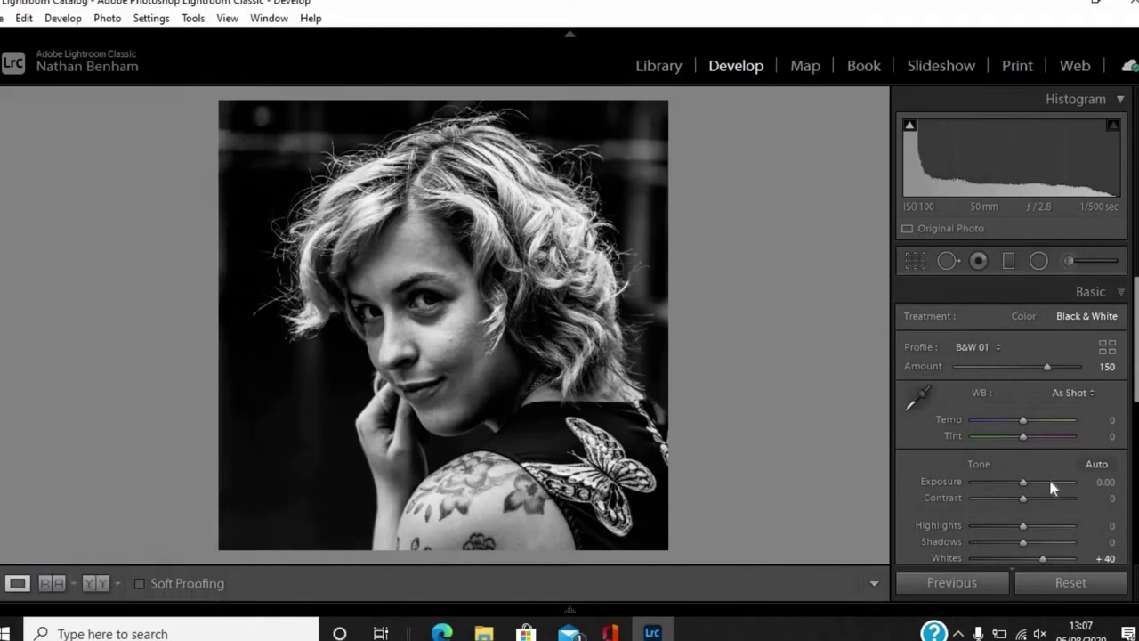
- Reset the preset's Whites, Blacks and Clarity adjustments to 0
left_click_drag(1135, 369, 1135, 430)
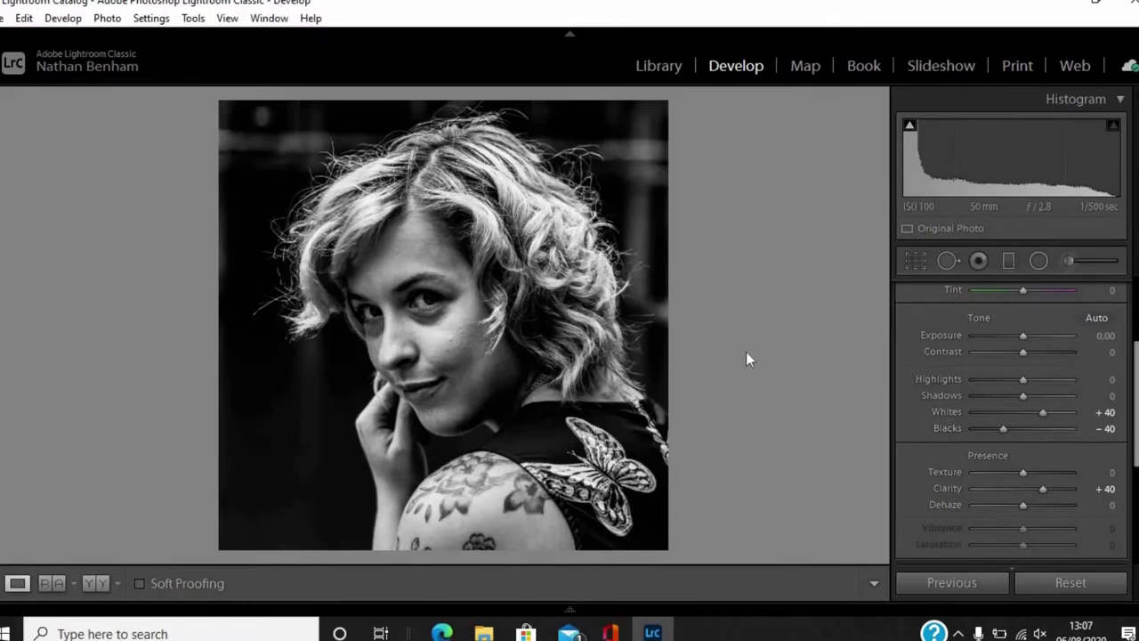
double_click(1043, 412)
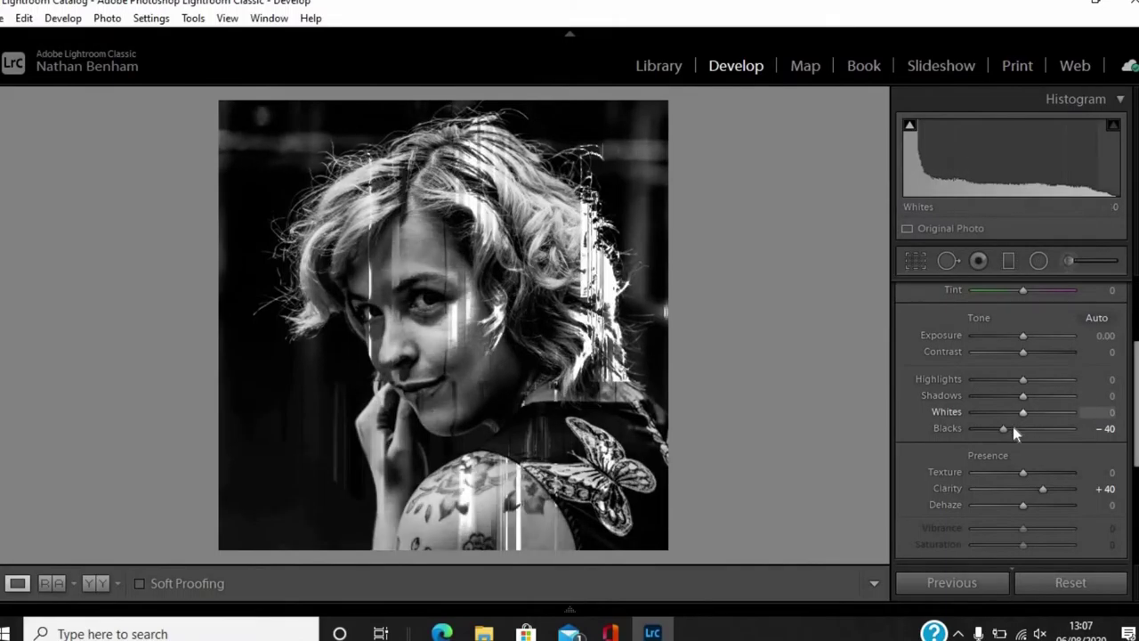
double_click(1004, 430)
double_click(1042, 488)
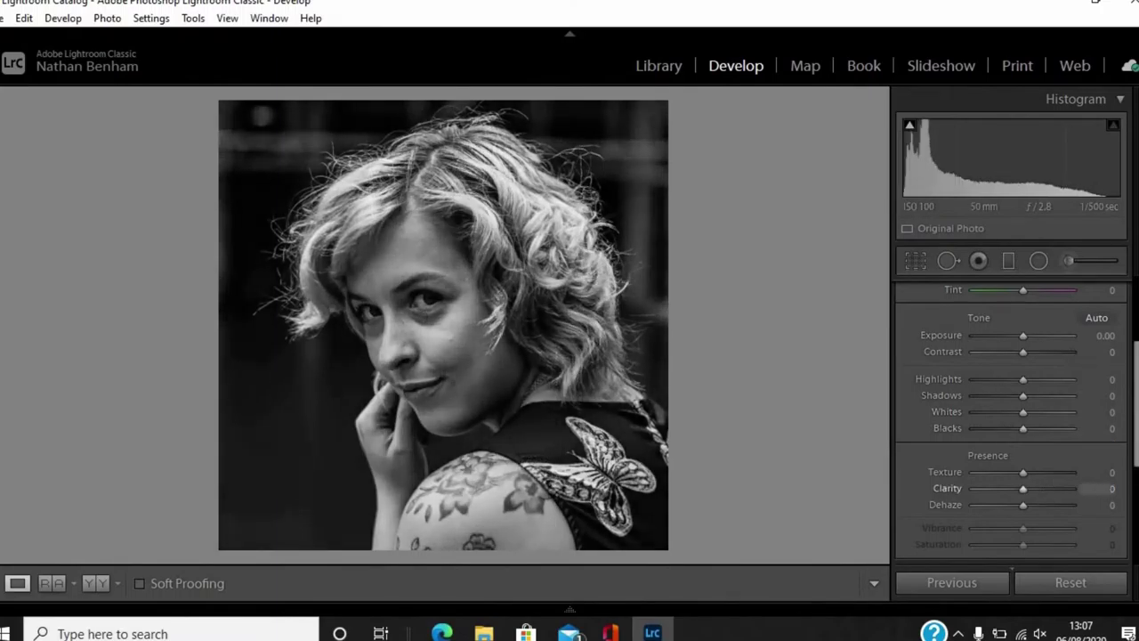
scroll(1081, 336, "up", 1)
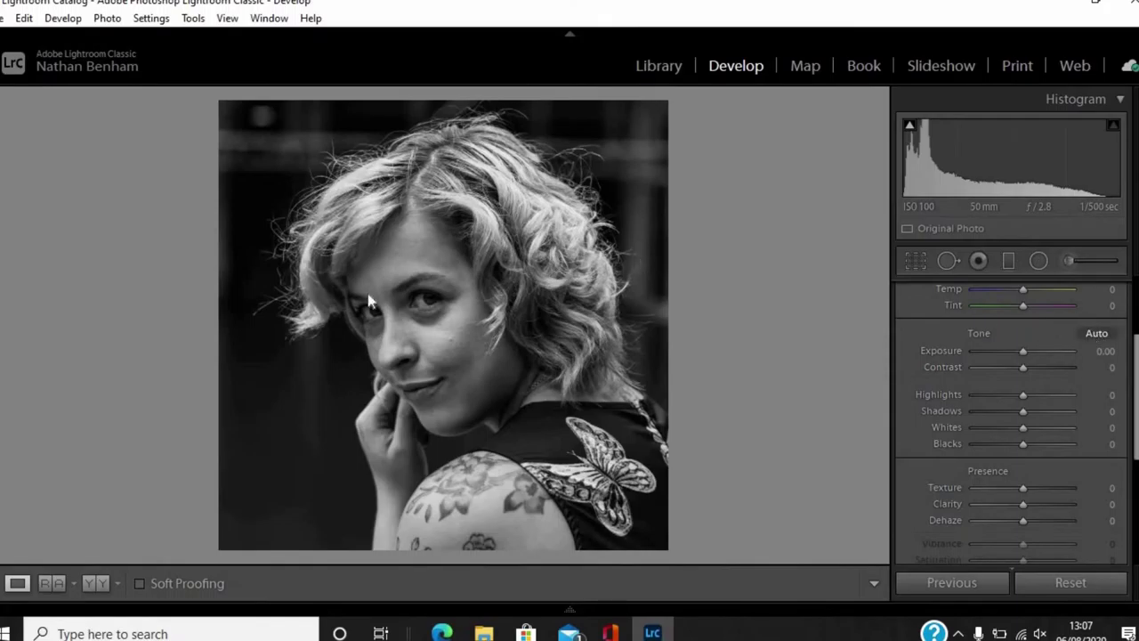
- Try automatic tone settings, and reset Exposure, Highlights, Shadows, Whites and Blacks to 0
key("ctrl+u")
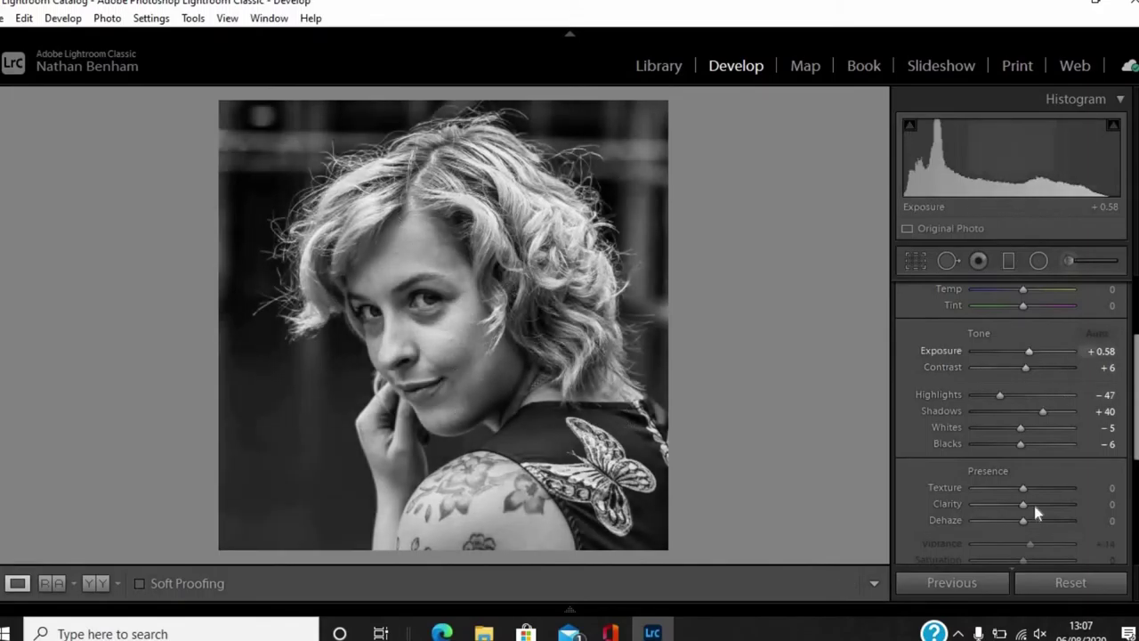
double_click(1028, 351)
double_click(999, 394)
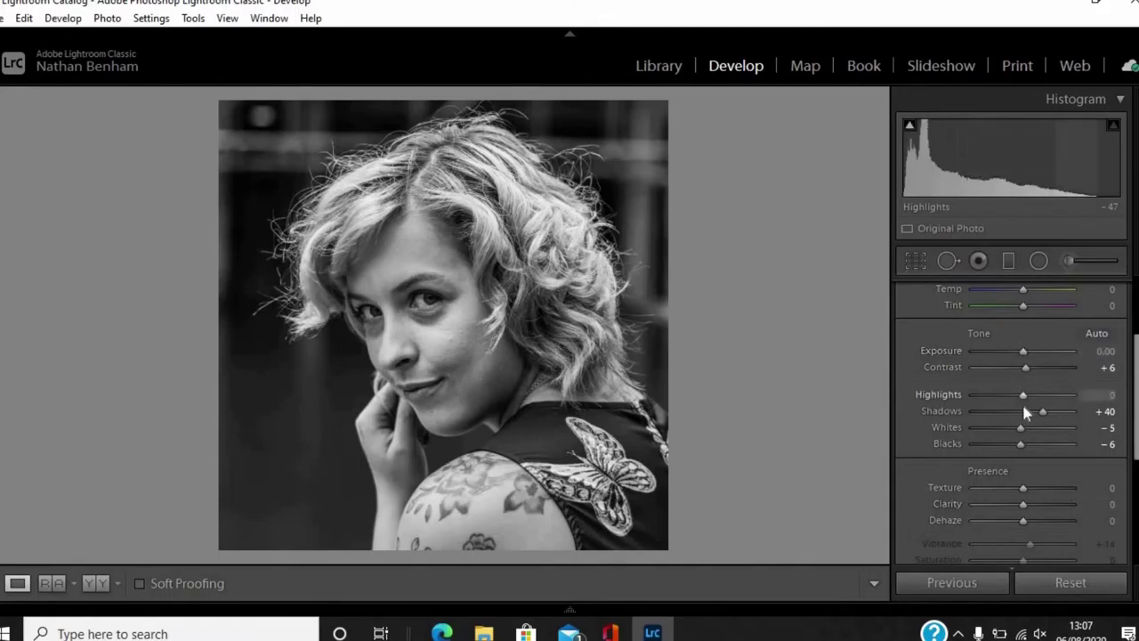
double_click(1039, 413)
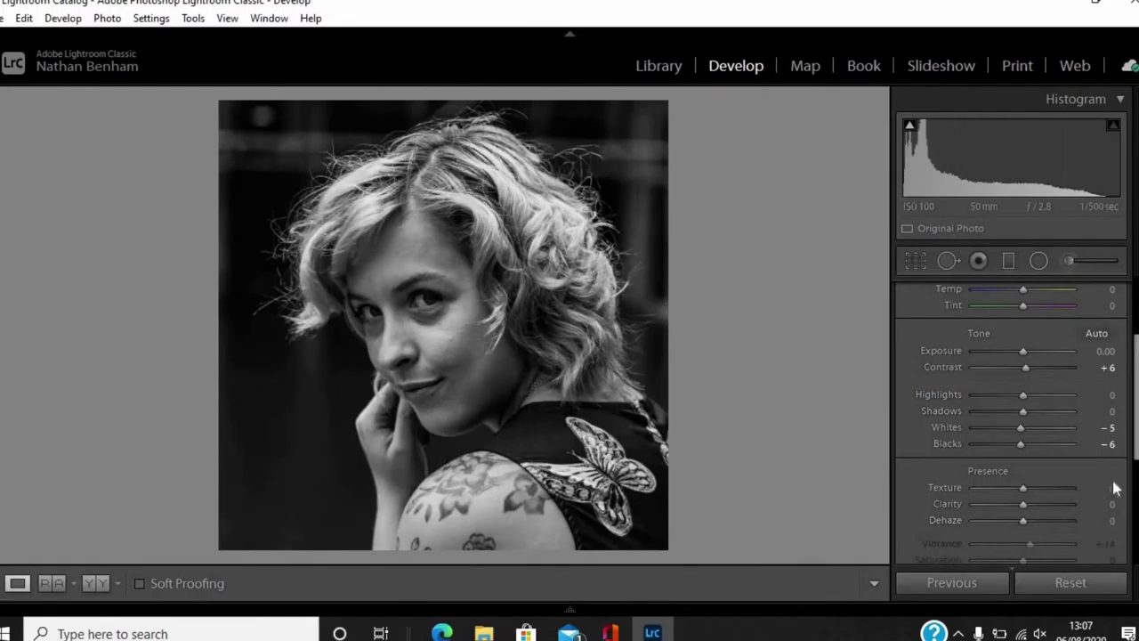
double_click(1020, 429)
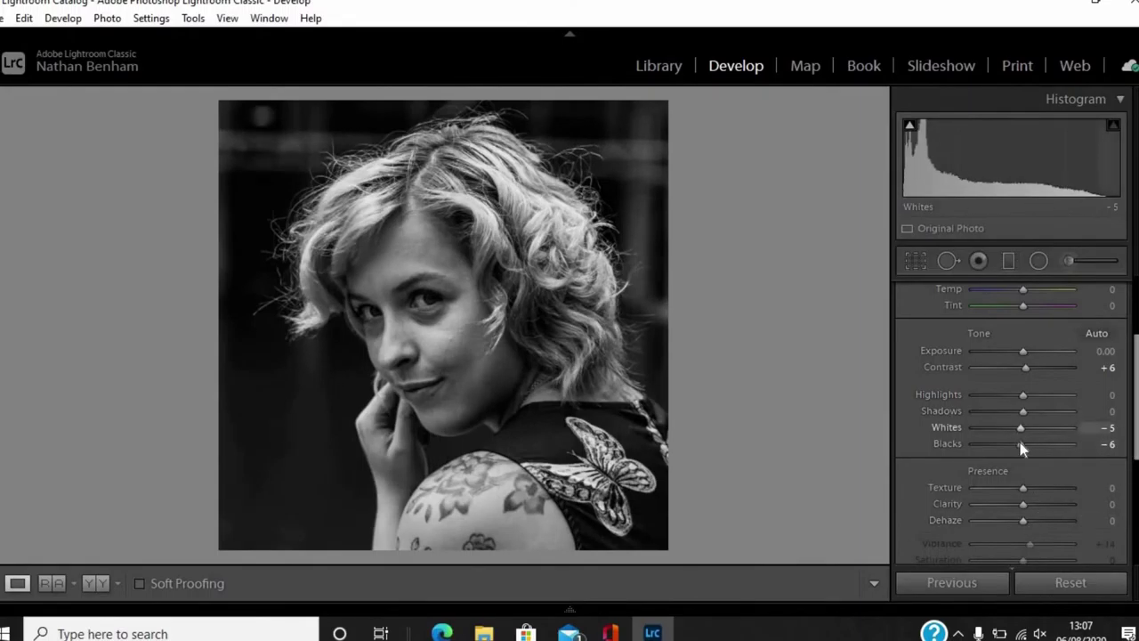
double_click(1019, 440)
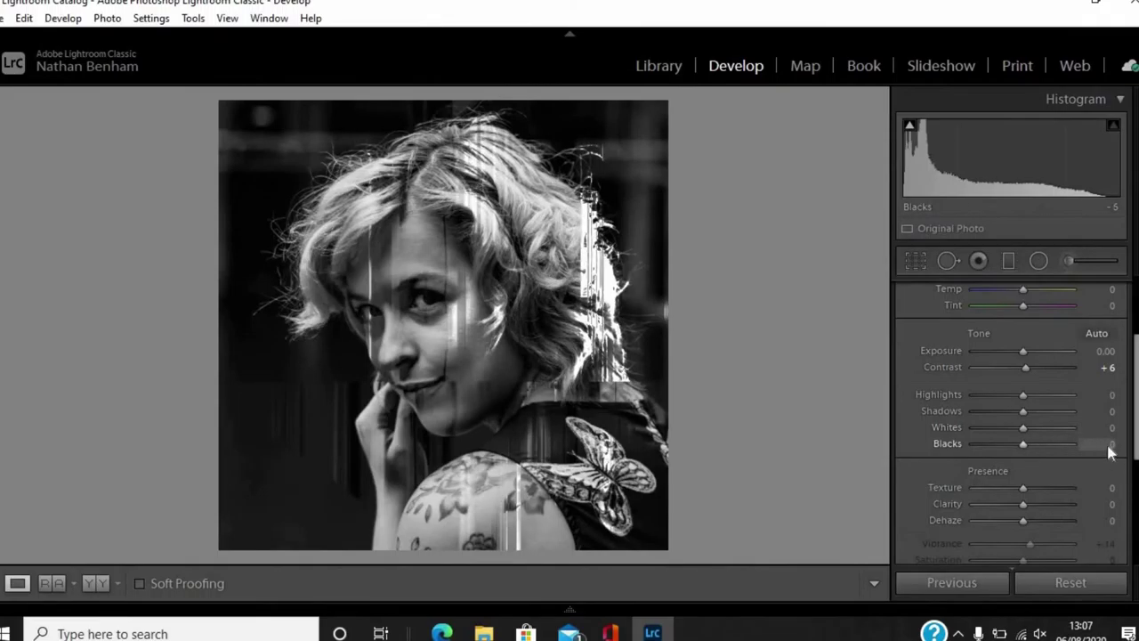
- Reapply the B&W Punch preset and raise Contrast to +18
mouse_move(5, 350)
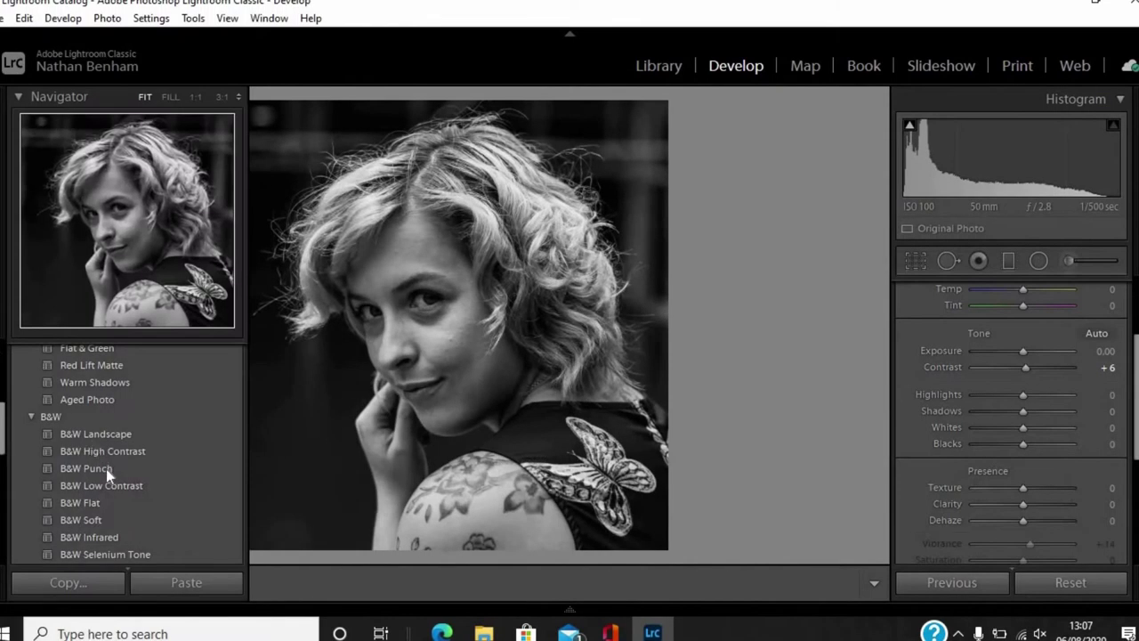
left_click(104, 469)
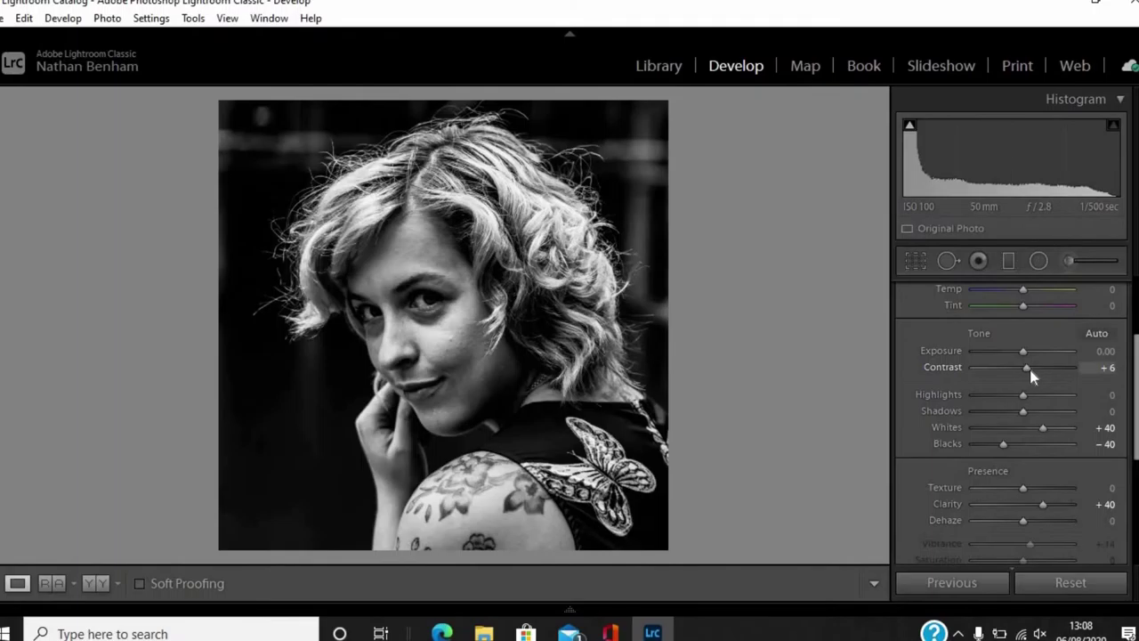
left_click_drag(1030, 369, 1033, 369)
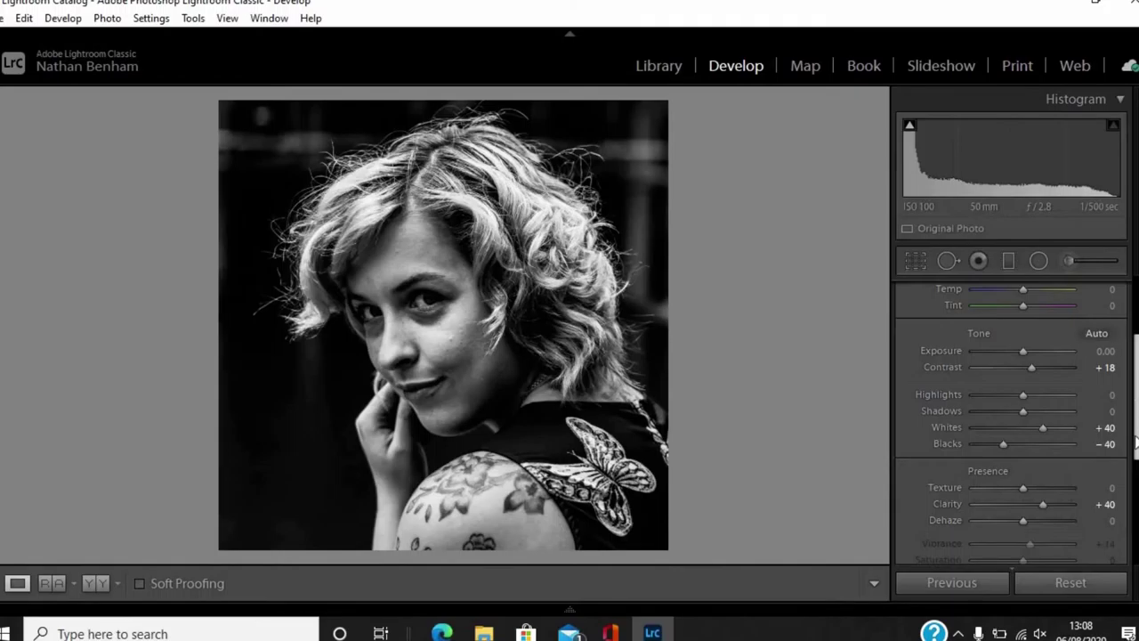
- Add highlight, midtone and shadow points along the point tone curve
scroll(1135, 442, "down", 5)
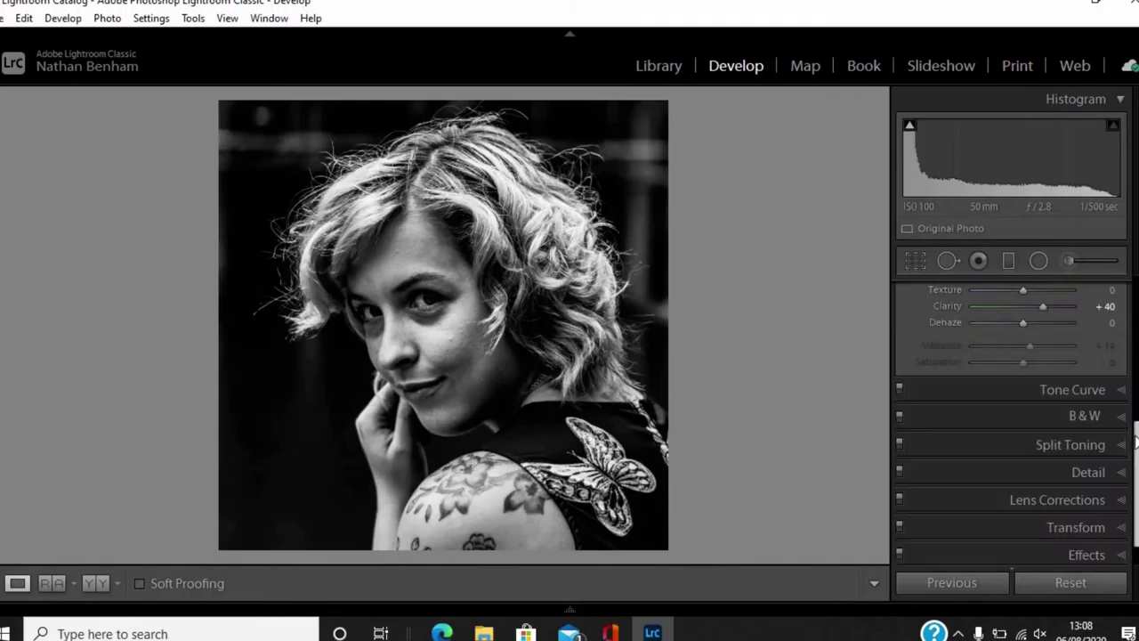
left_click(1123, 391)
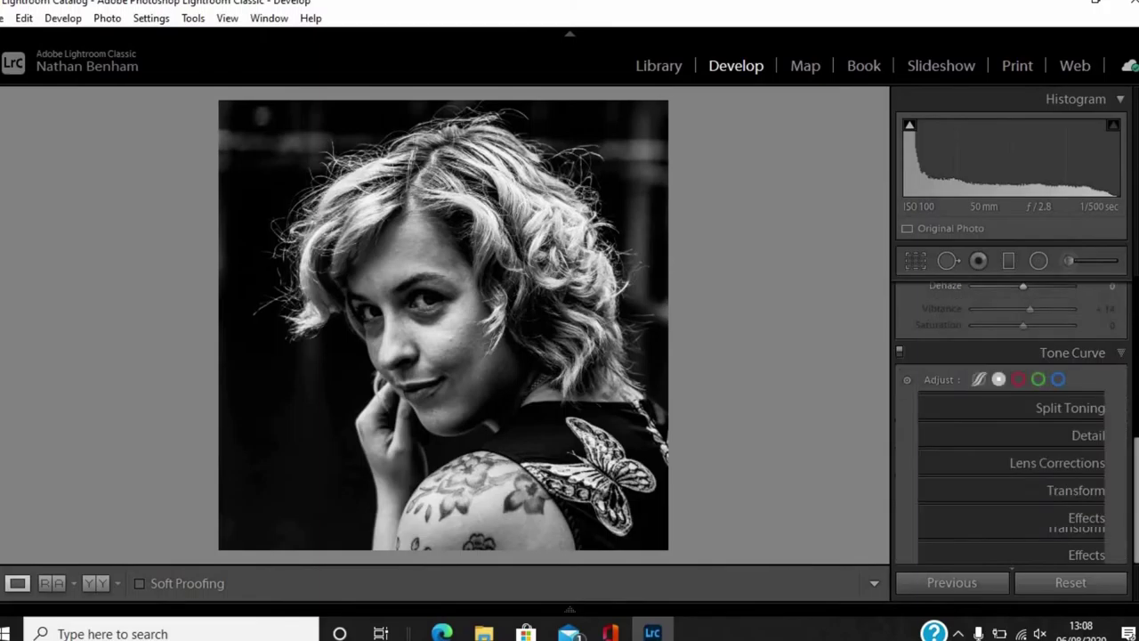
scroll(1082, 331, "up", 4)
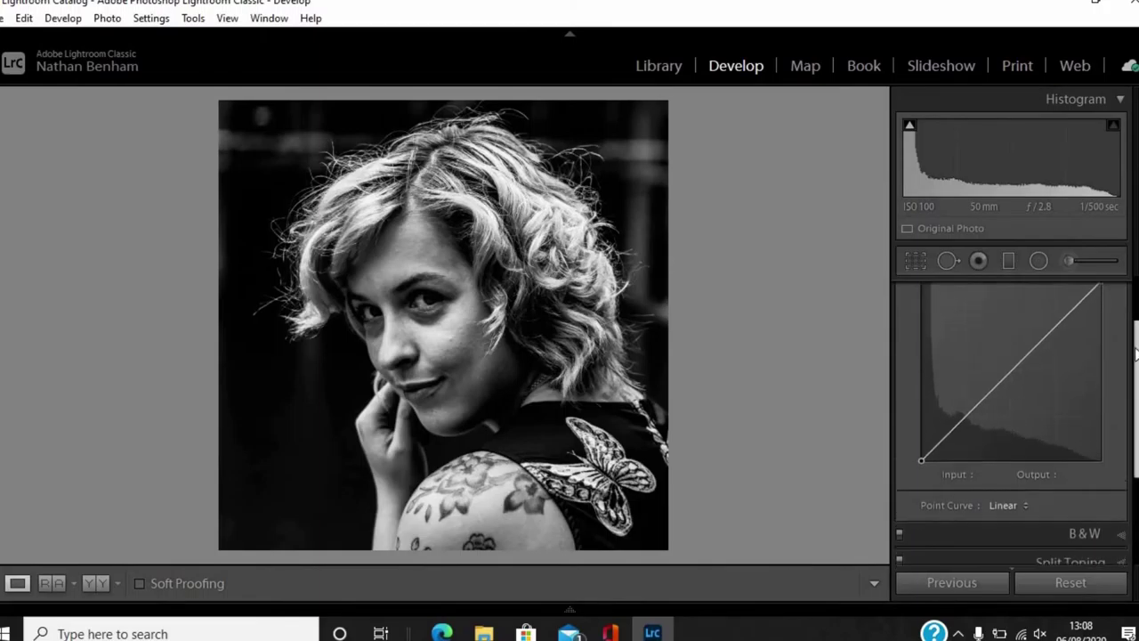
left_click(1054, 340)
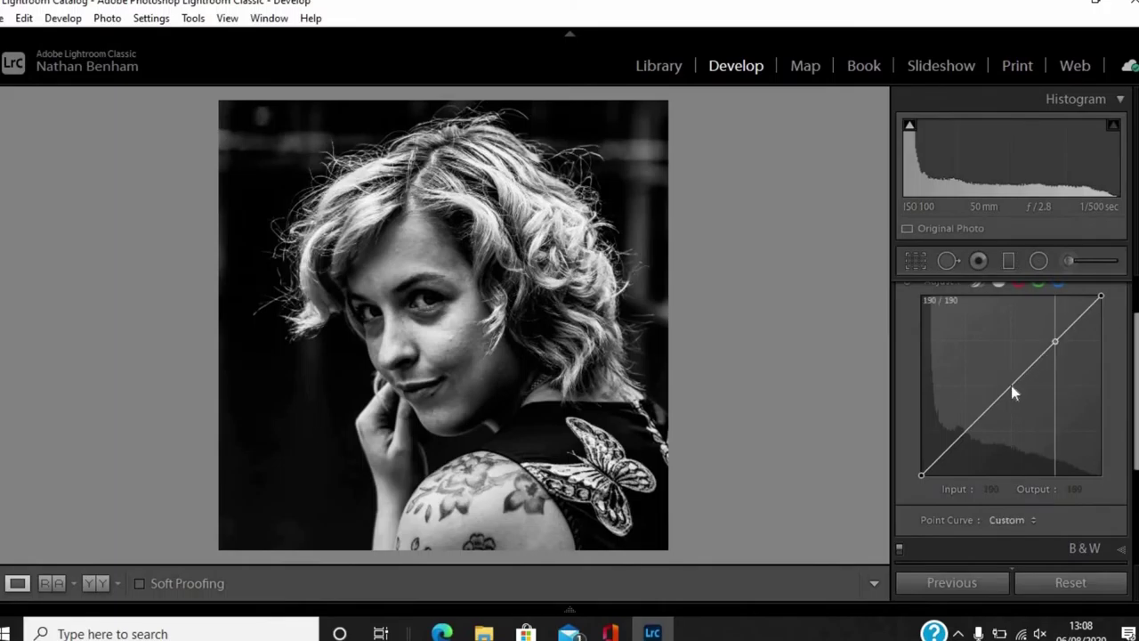
left_click(1011, 383)
left_click_drag(980, 417, 967, 431)
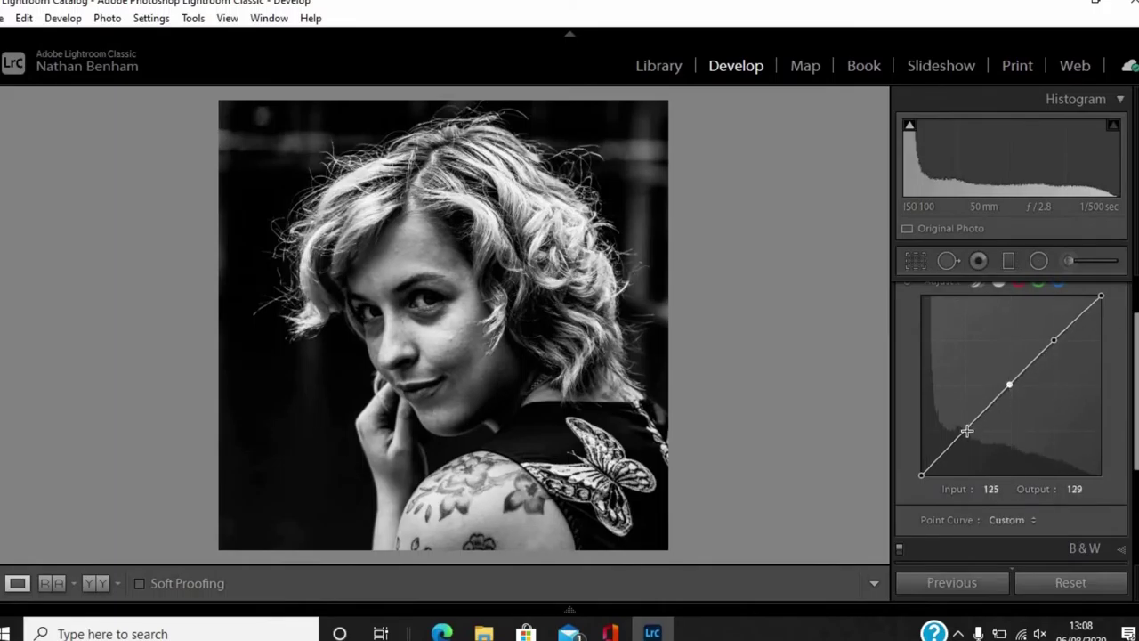
left_click(967, 433)
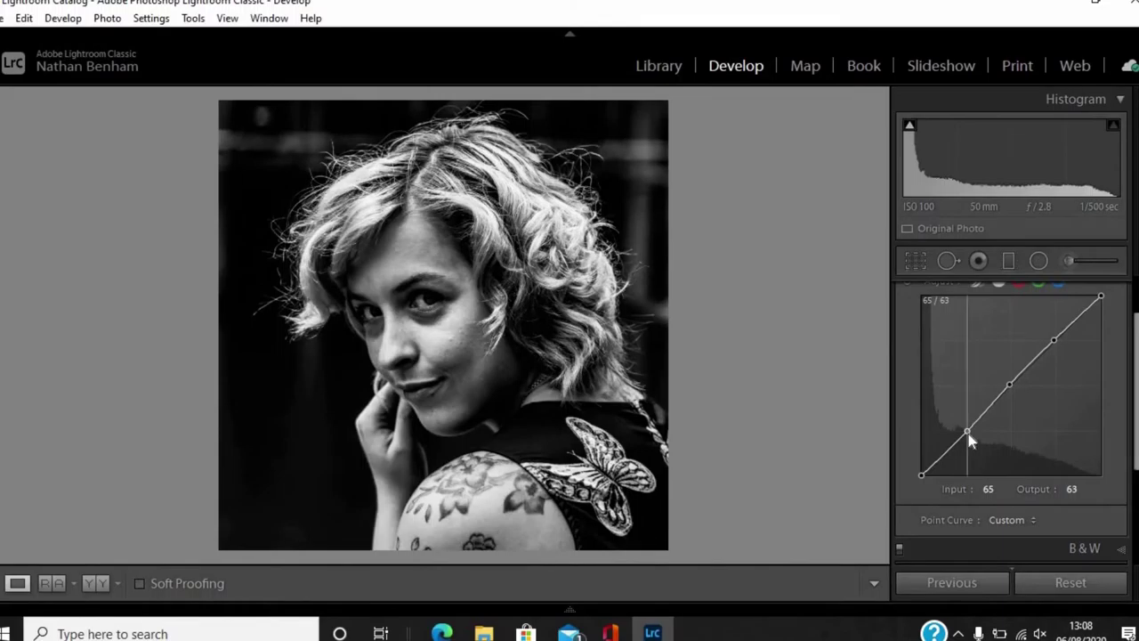
- Form a gentle S-shaped tone curve by lowering the shadow point and raising the highlight point to input 188, output 199
left_click_drag(968, 436, 969, 443)
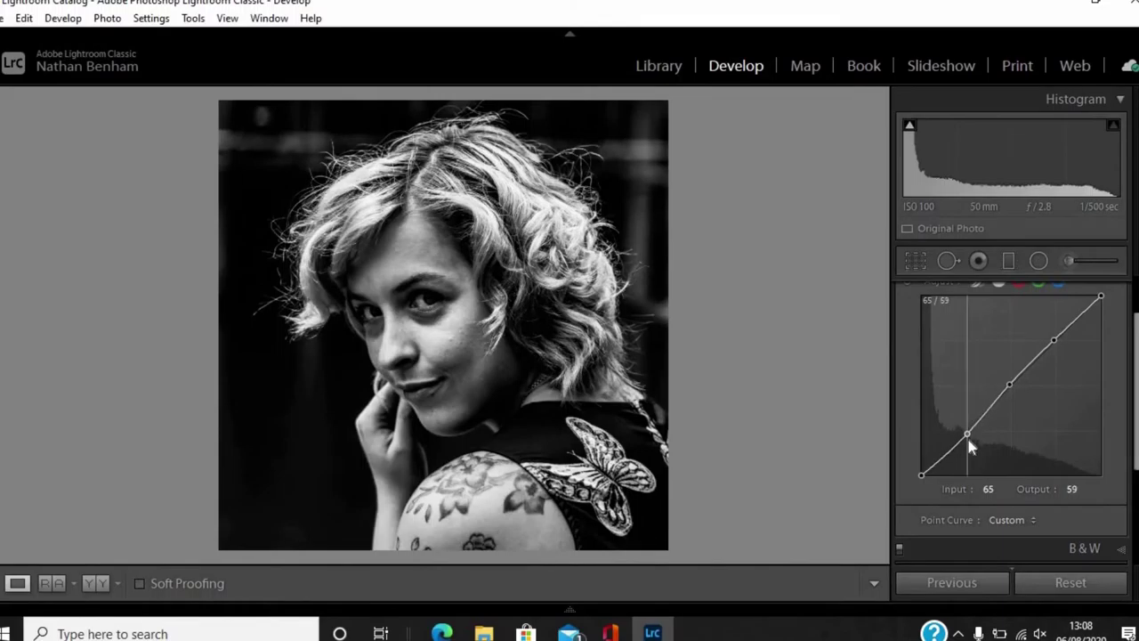
left_click(1054, 340)
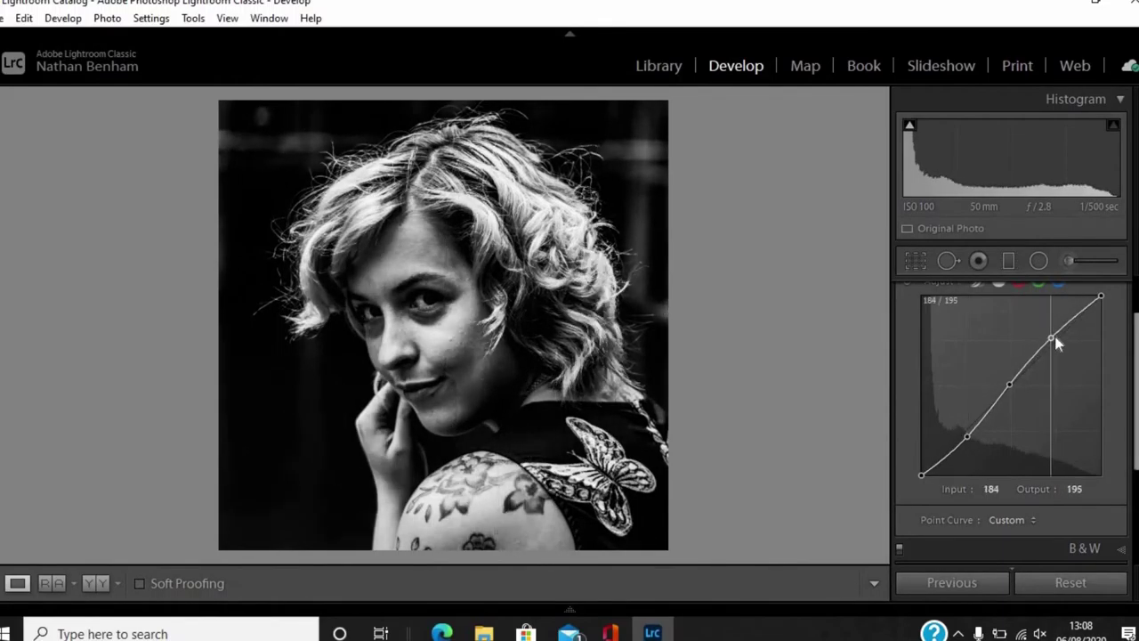
left_click_drag(1057, 339, 1057, 338)
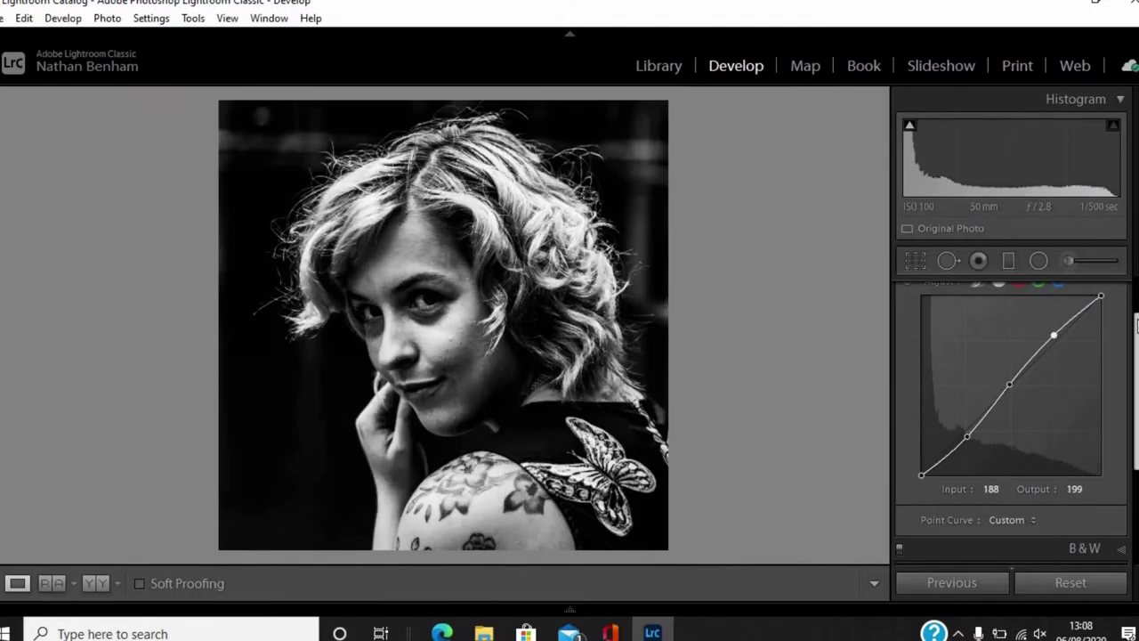
- Set Red to +12 in the black and white mix, and collapse the mix settings
scroll(1073, 396, "down", 5)
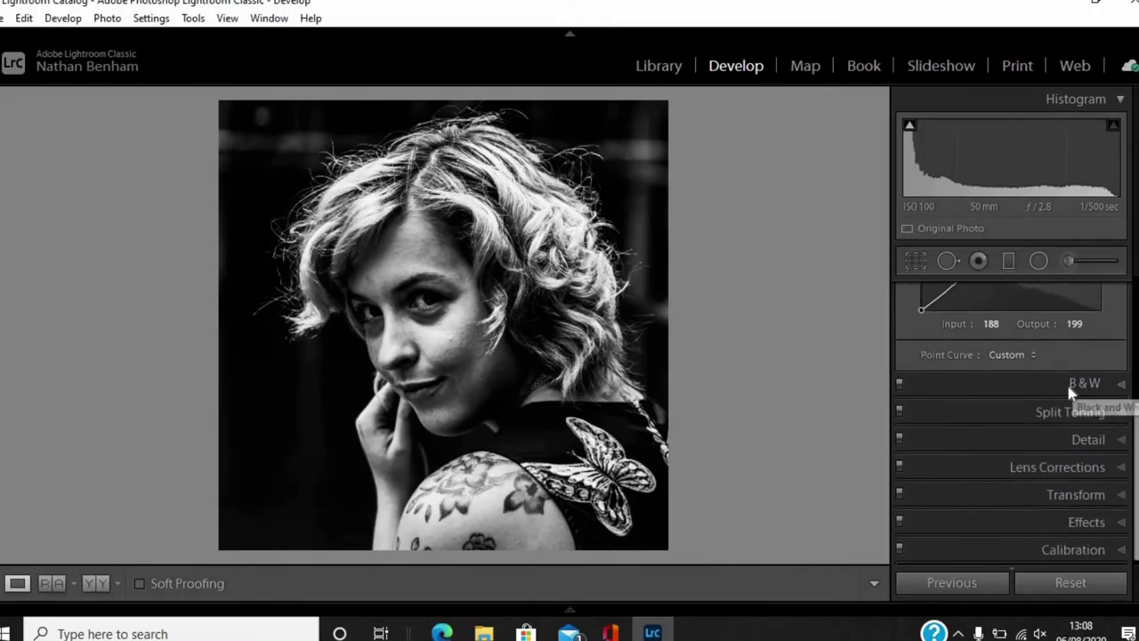
left_click(1121, 392)
scroll(1137, 381, "up", 2)
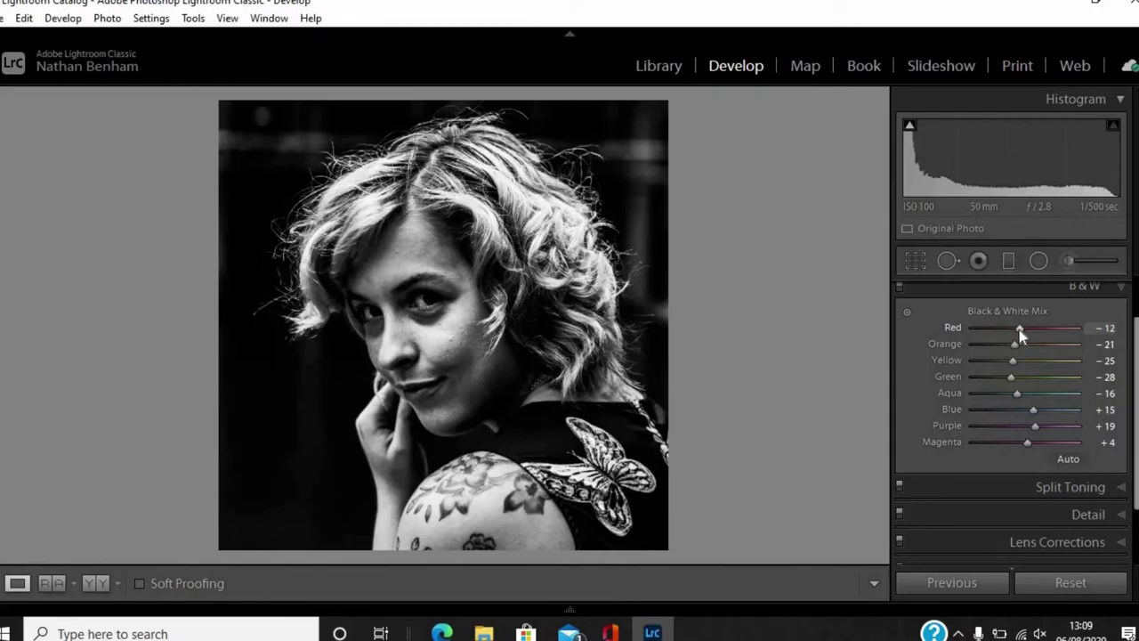
left_click_drag(1019, 329, 1053, 333)
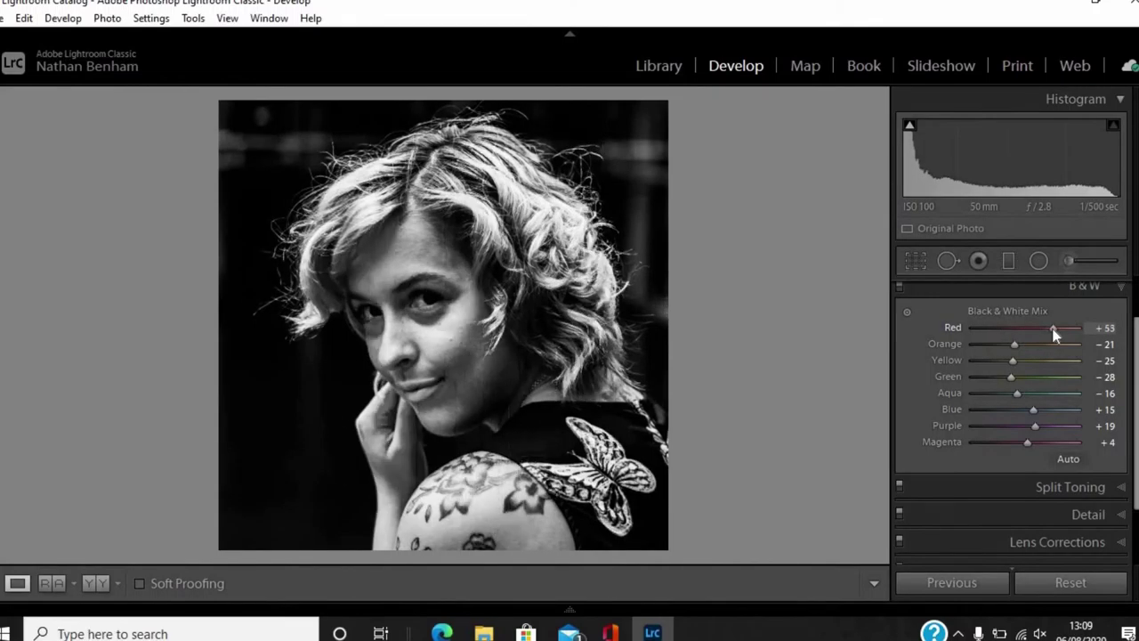
left_click_drag(1036, 328, 1031, 328)
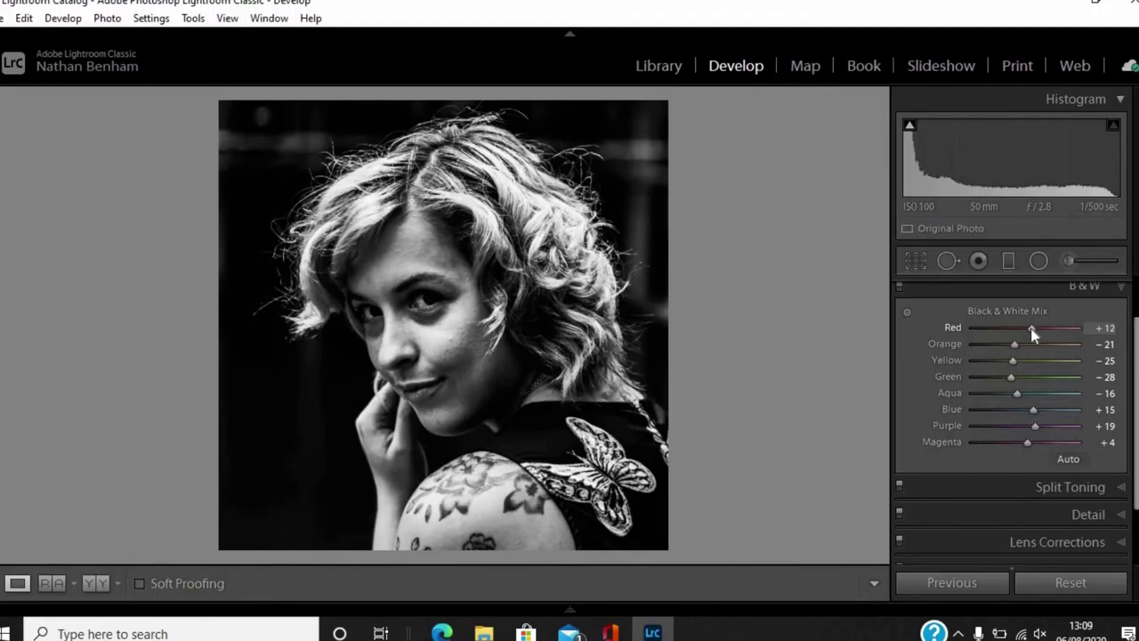
left_click(1135, 351)
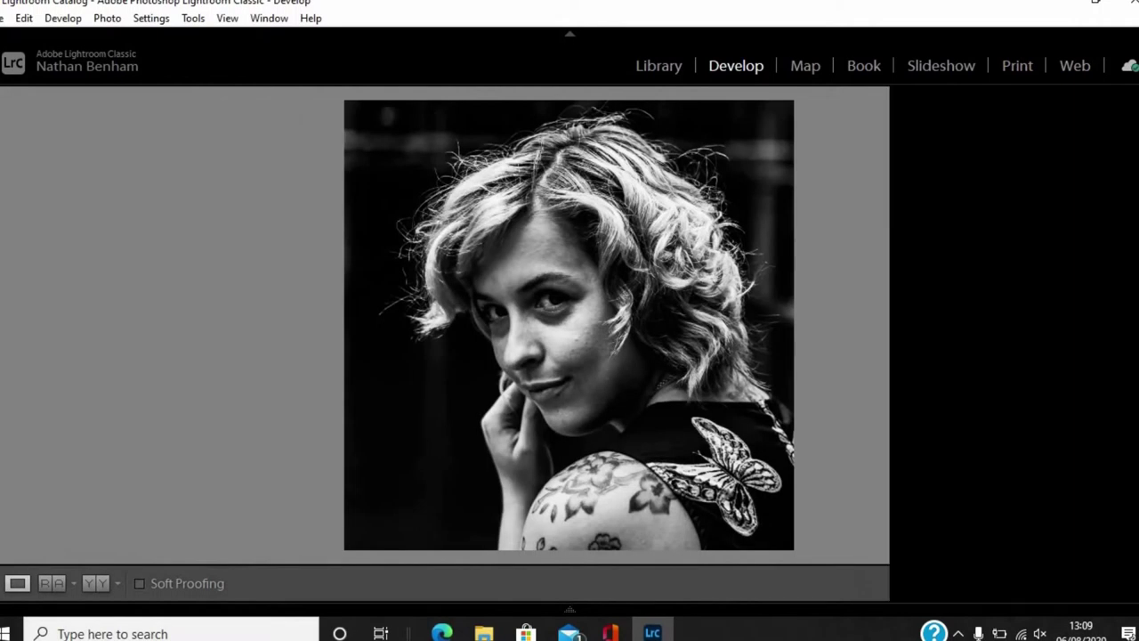
mouse_move(1135, 351)
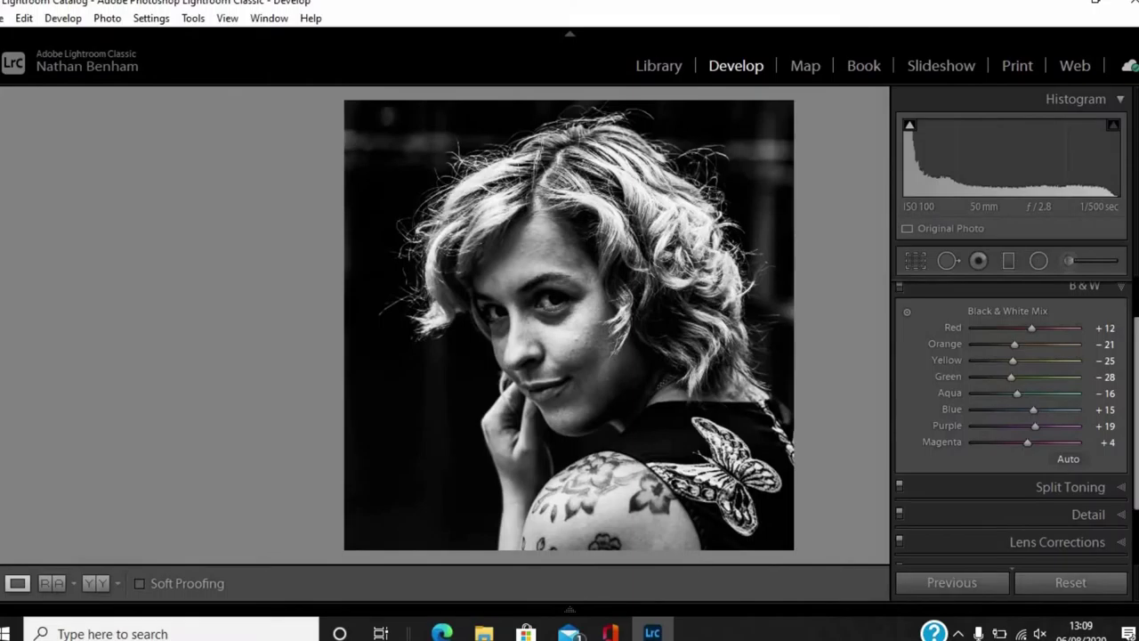
scroll(1137, 392, "down", 3)
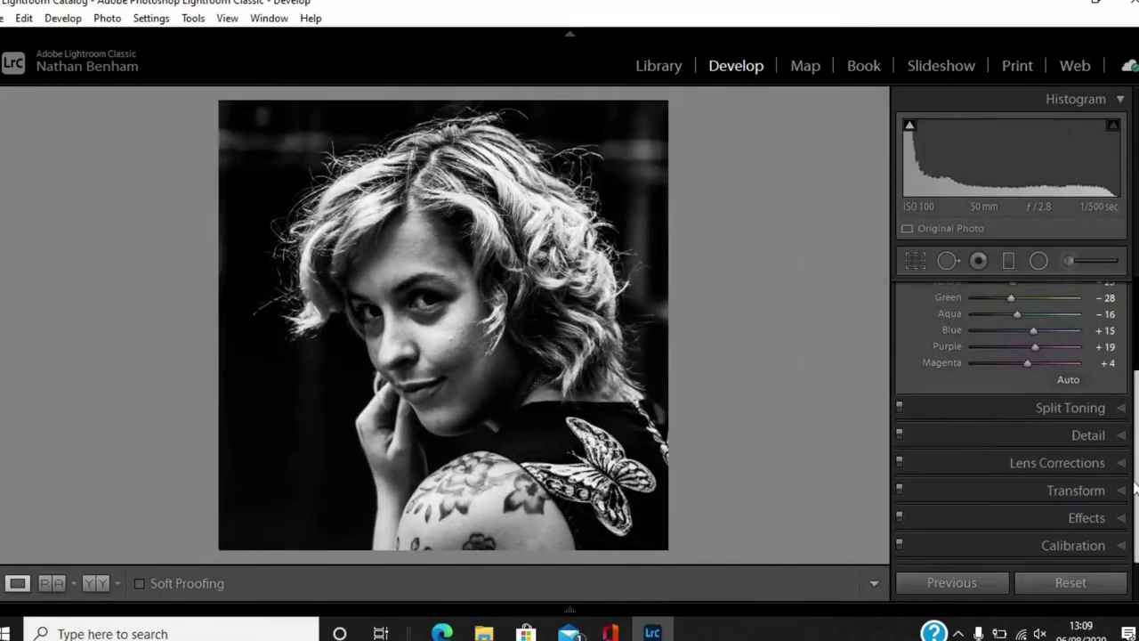
scroll(1135, 275, "up", 5)
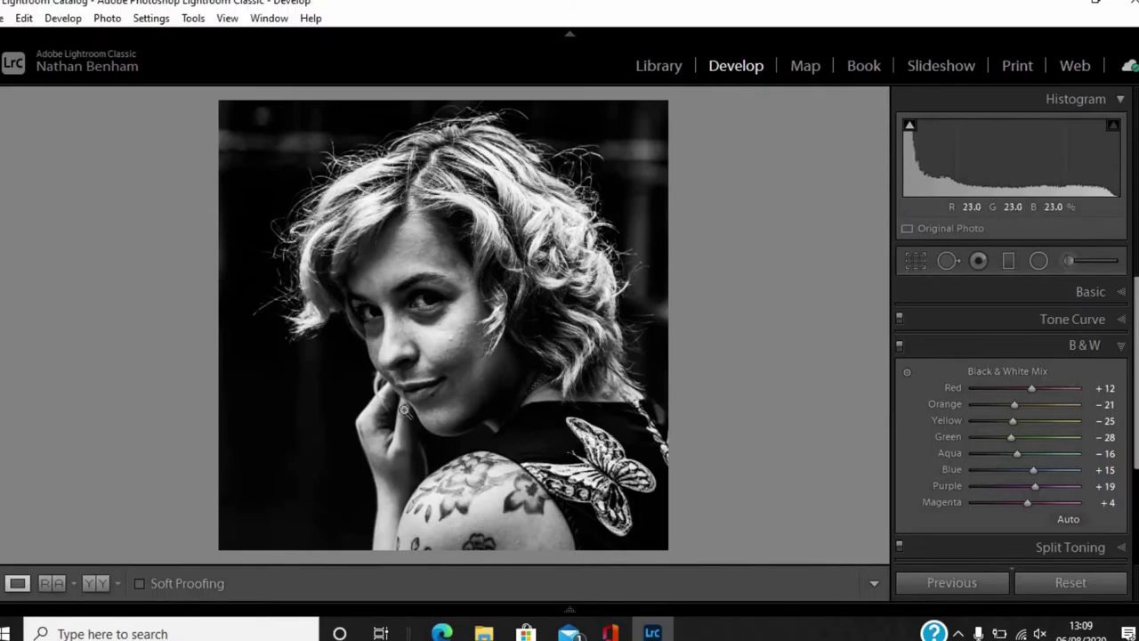
left_click(1121, 348)
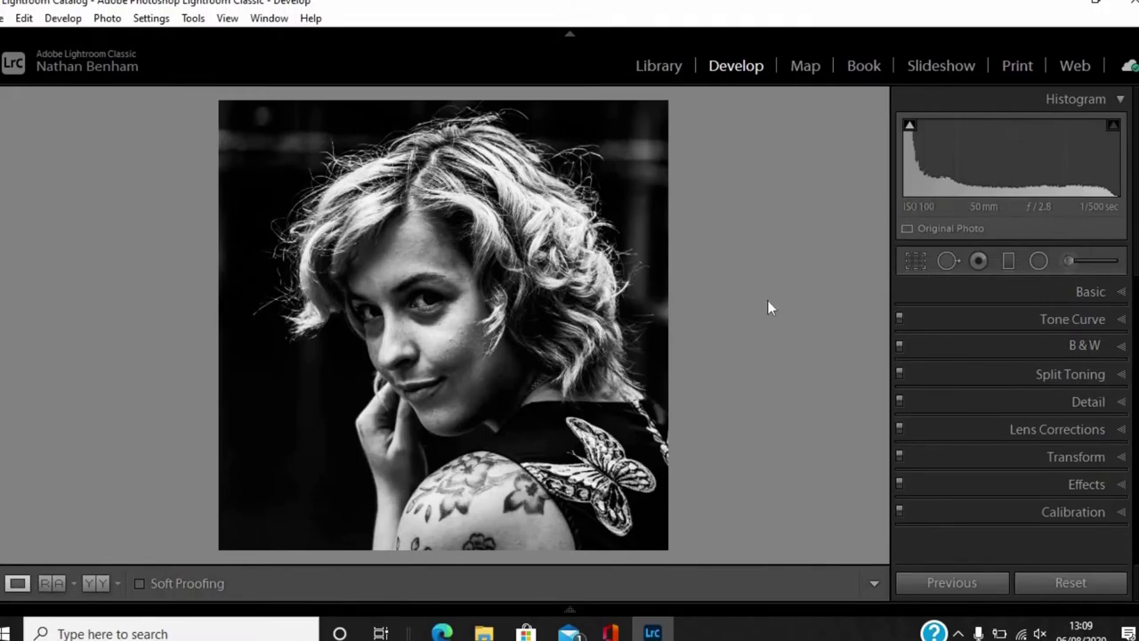
- Magnify the face and start a new adjustment brush mask with the Teeth Whitening effect
left_click(229, 18)
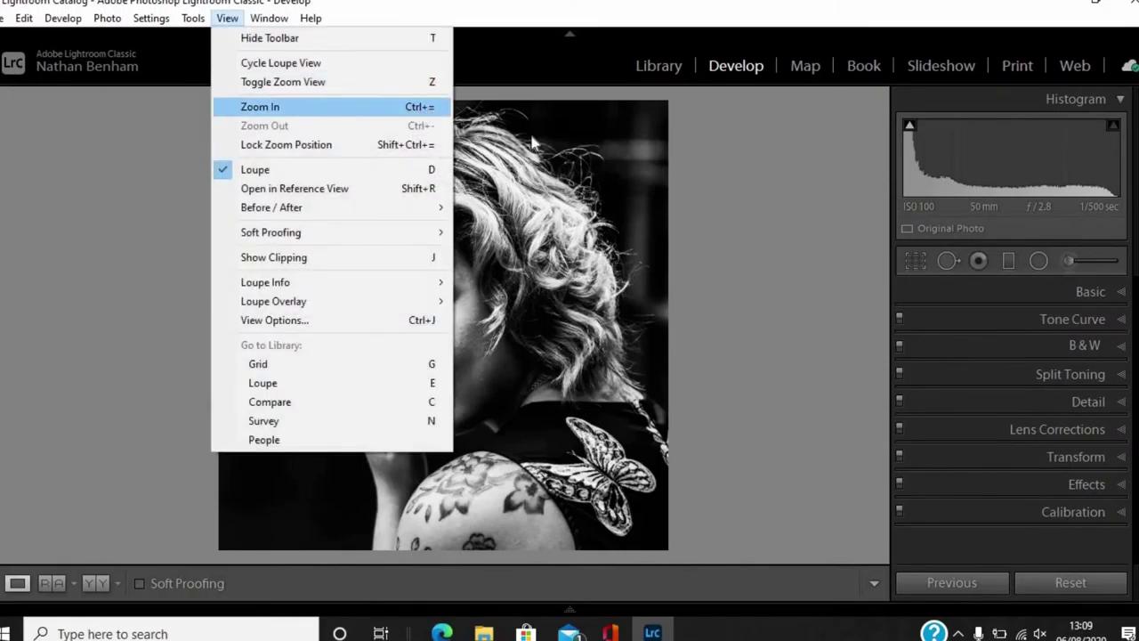
left_click(735, 239)
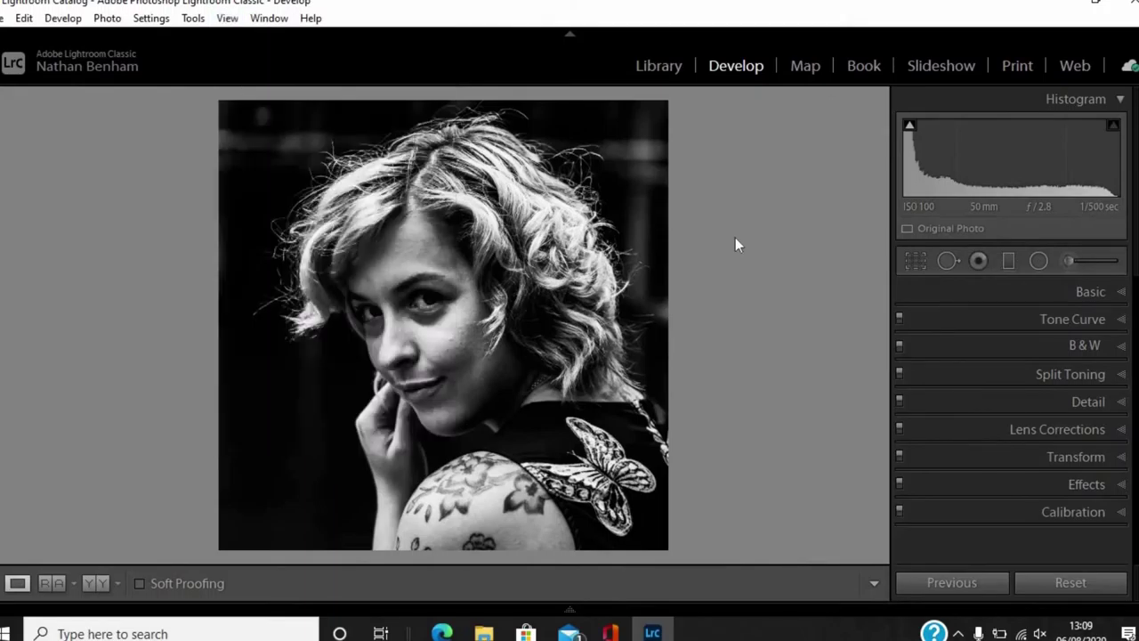
key("ctrl+equal")
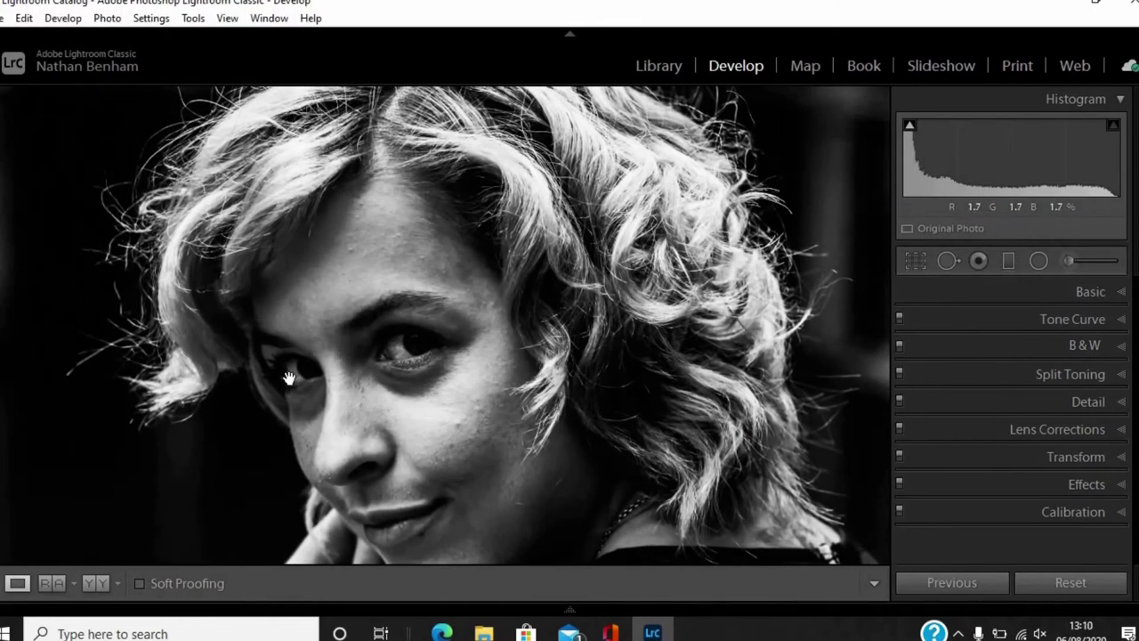
left_click(1065, 261)
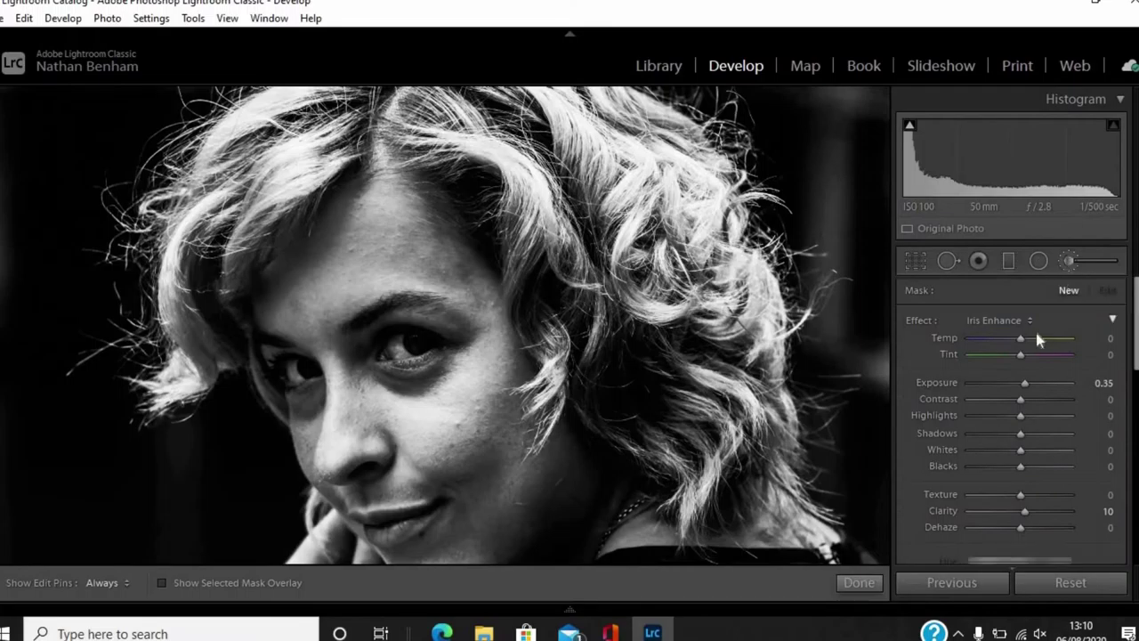
left_click(1028, 322)
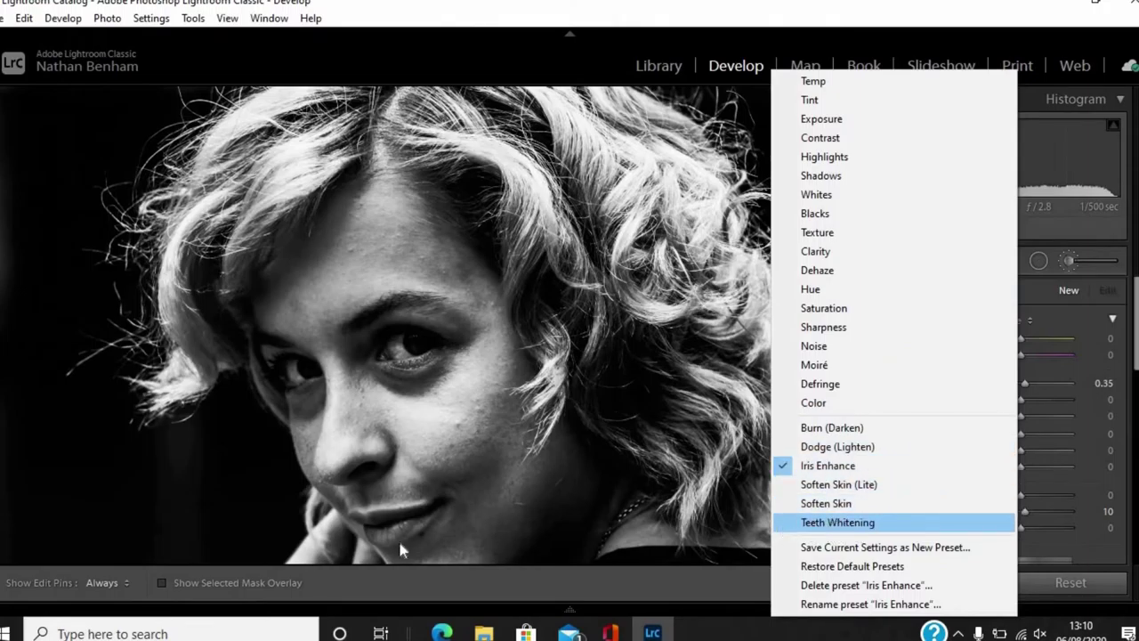
left_click(841, 525)
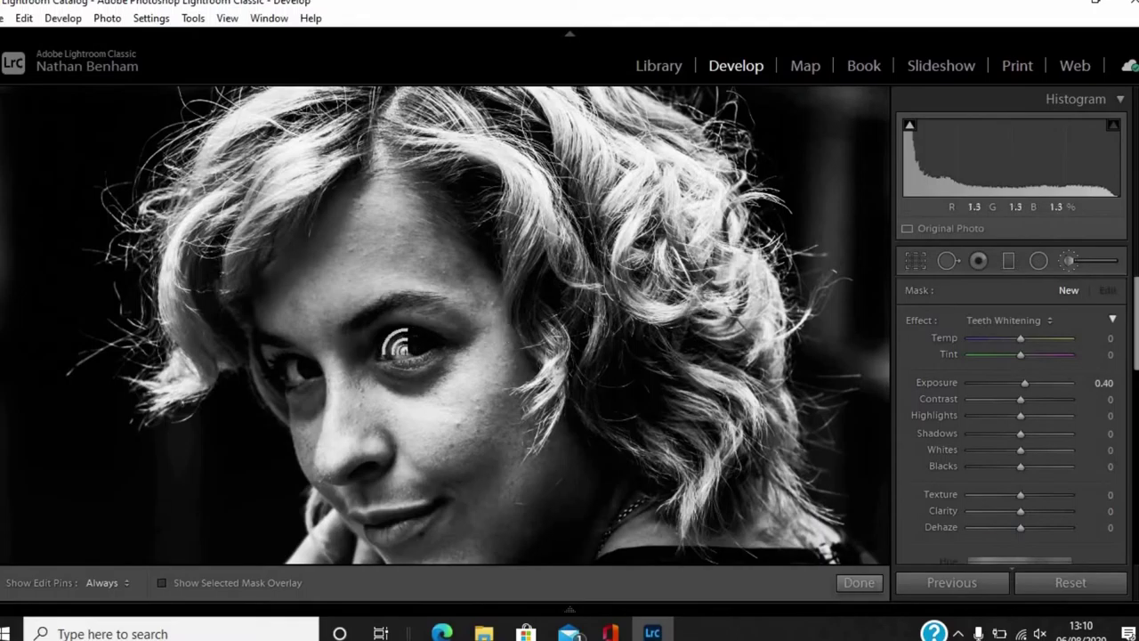
- Brush the Teeth Whitening effect over the whites of both eyes
key("z")
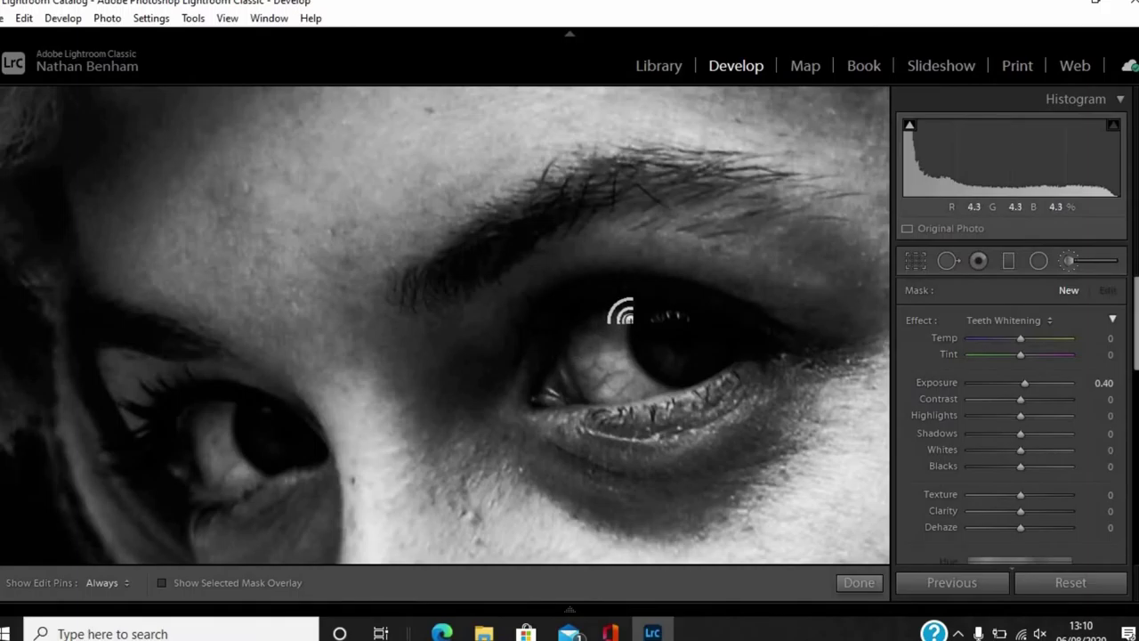
key("h")
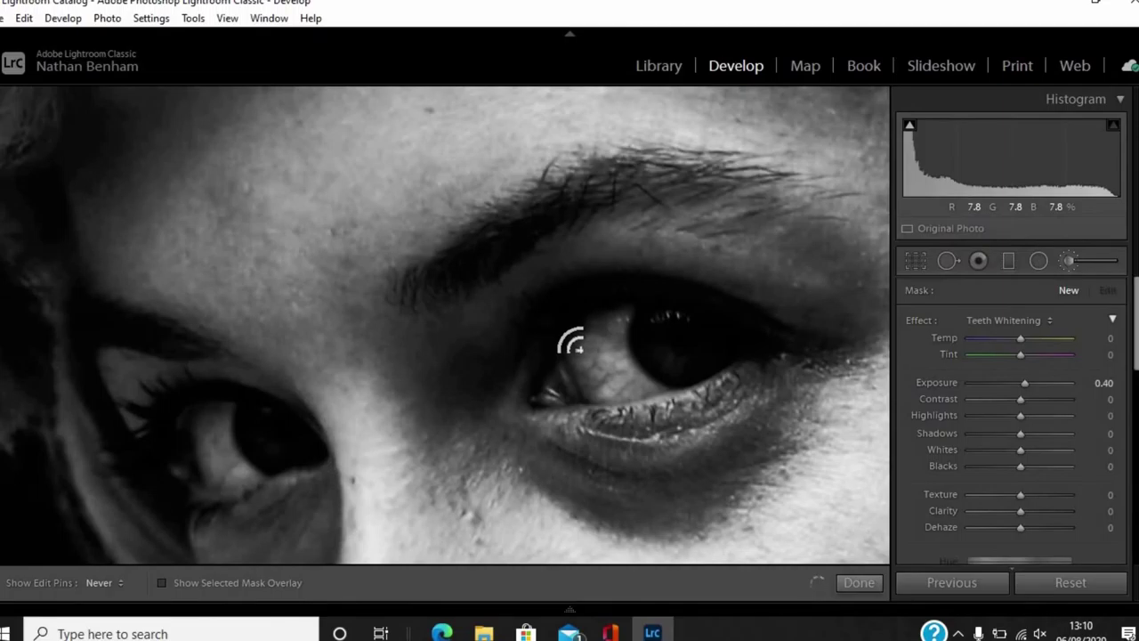
mouse_move(570, 360)
left_mouse_down()
mouse_move(579, 384)
mouse_move(636, 381)
mouse_move(614, 361)
mouse_move(608, 320)
mouse_move(580, 338)
mouse_move(587, 381)
left_mouse_up()
key("h")
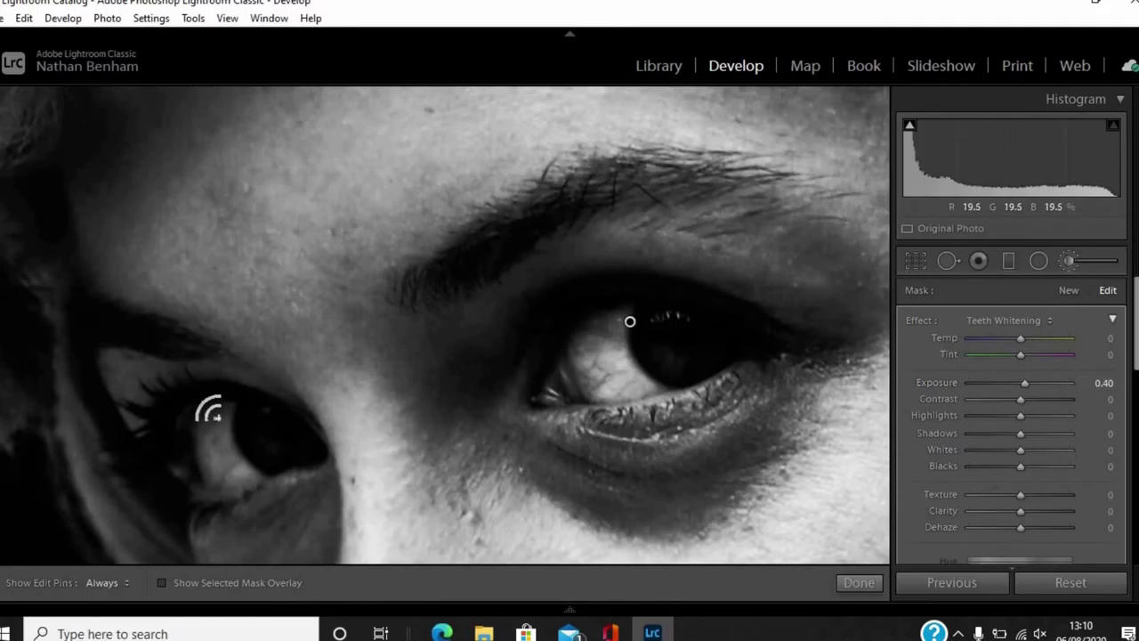
key("h")
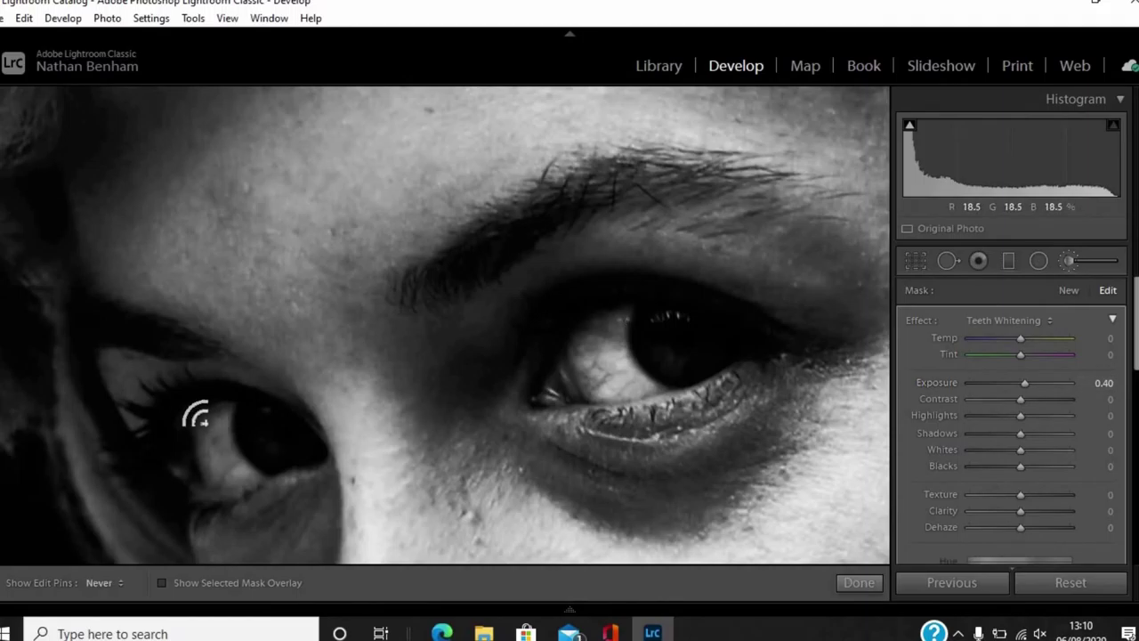
mouse_move(194, 442)
left_mouse_down()
mouse_move(205, 461)
mouse_move(230, 465)
mouse_move(206, 415)
mouse_move(198, 465)
left_mouse_up()
key("h")
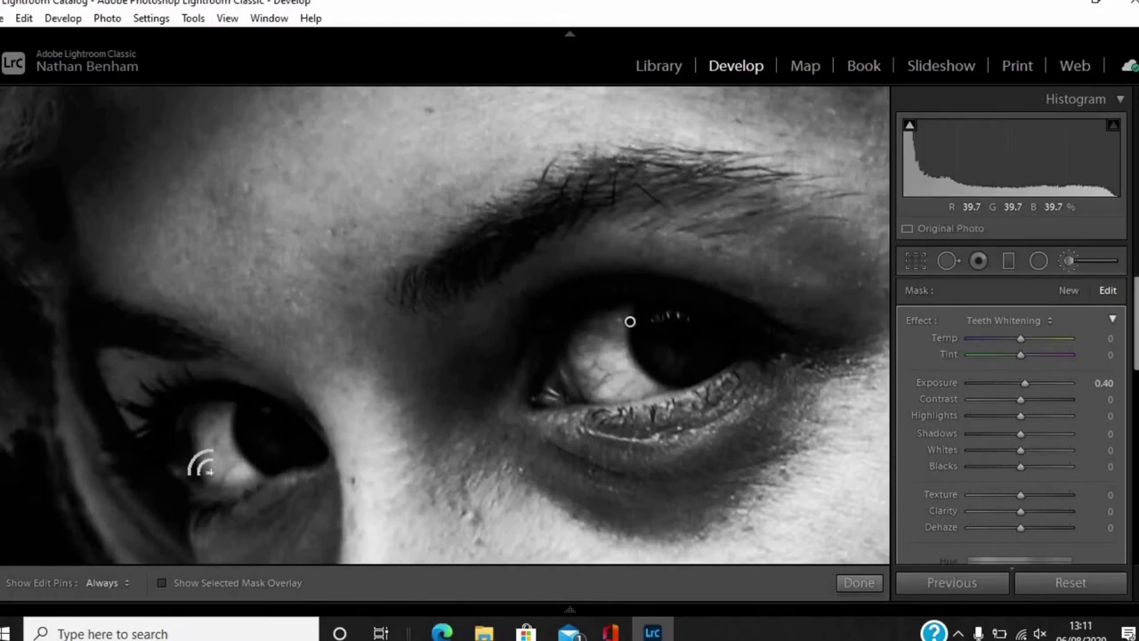
- Show the mask overlay and erase the whitening mask where it spills onto both irises
left_click(162, 582)
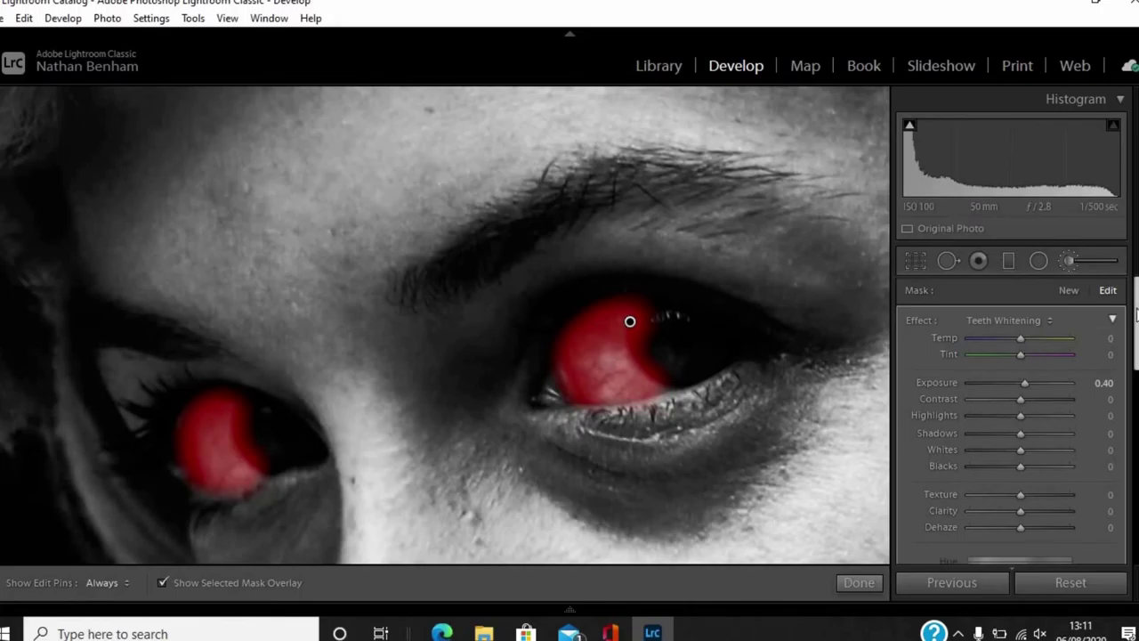
left_click_drag(1135, 346, 1135, 441)
left_click(1059, 442)
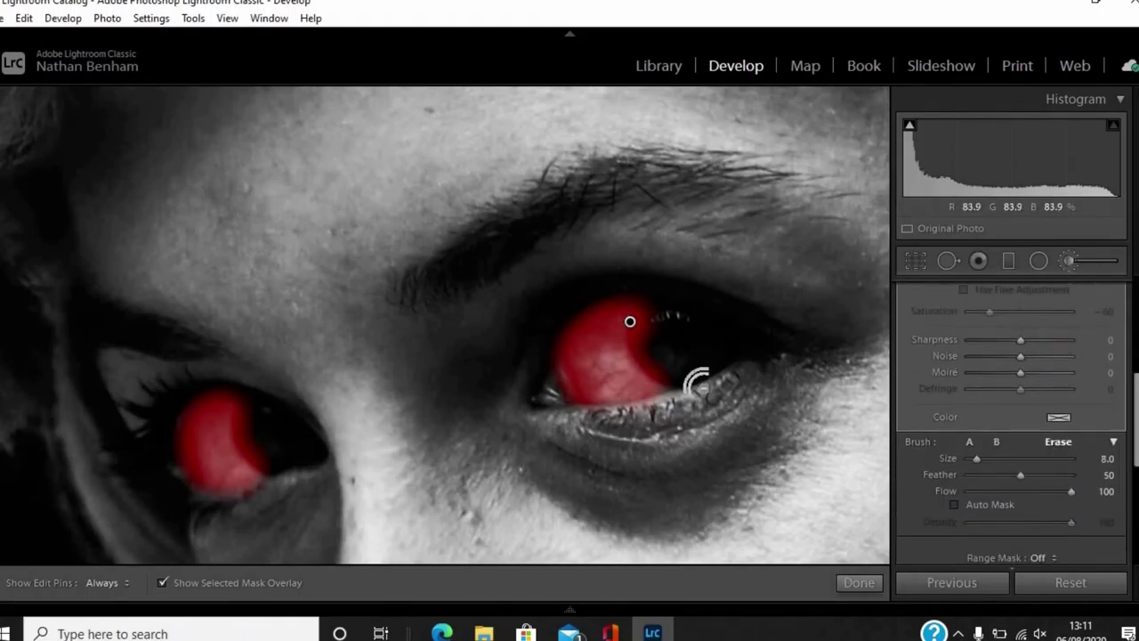
key("h")
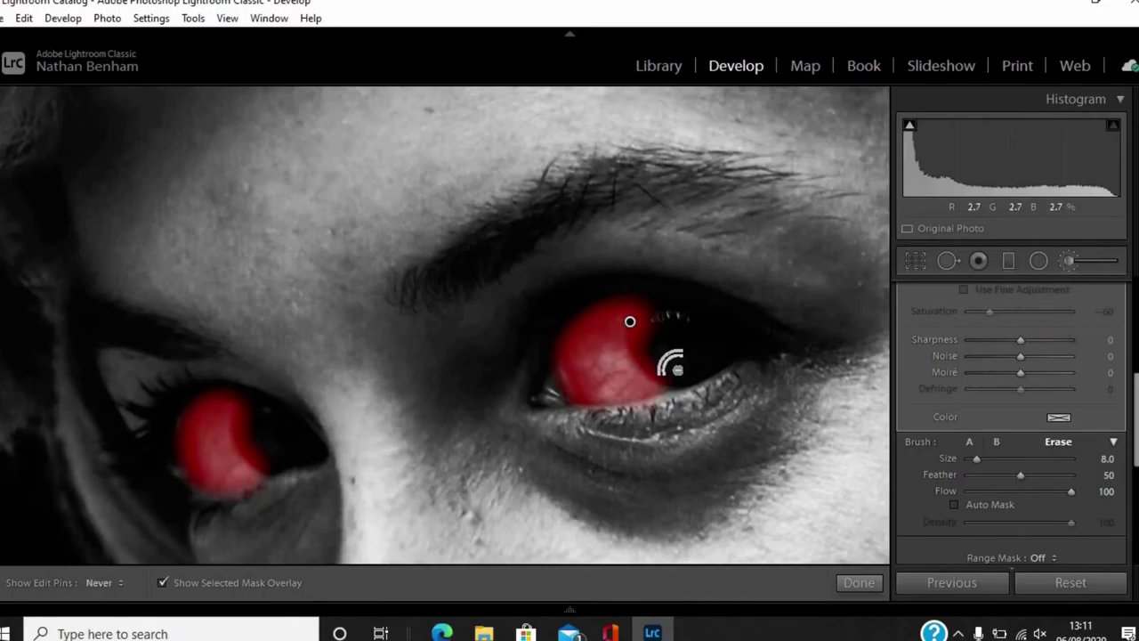
mouse_move(656, 360)
left_mouse_down()
mouse_move(642, 325)
mouse_move(650, 311)
left_mouse_up()
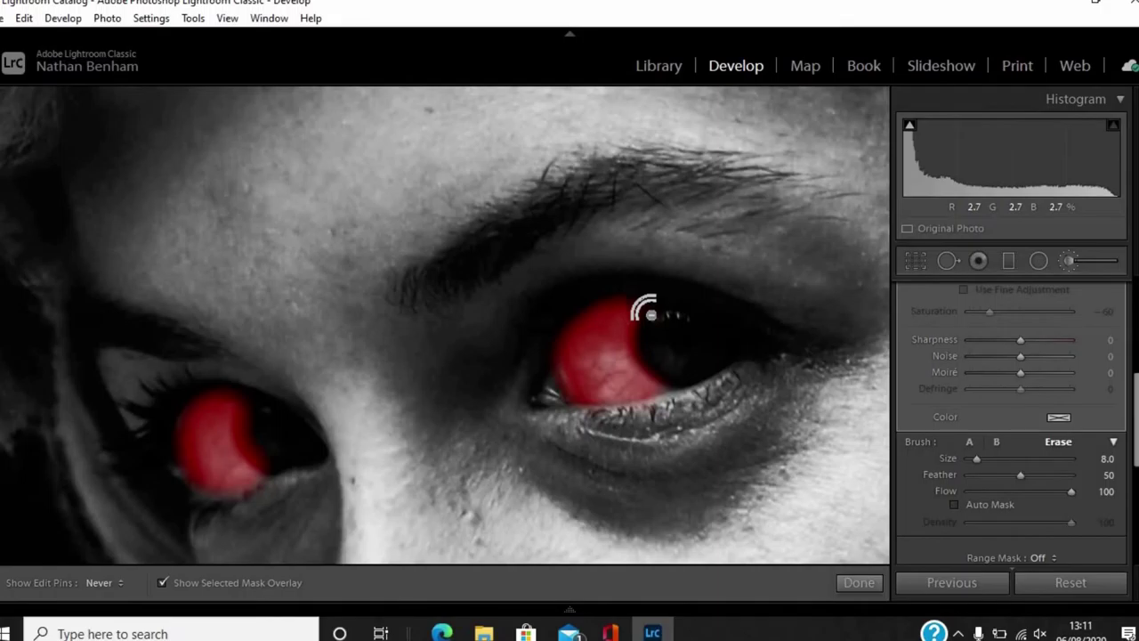
key("h")
key("h")
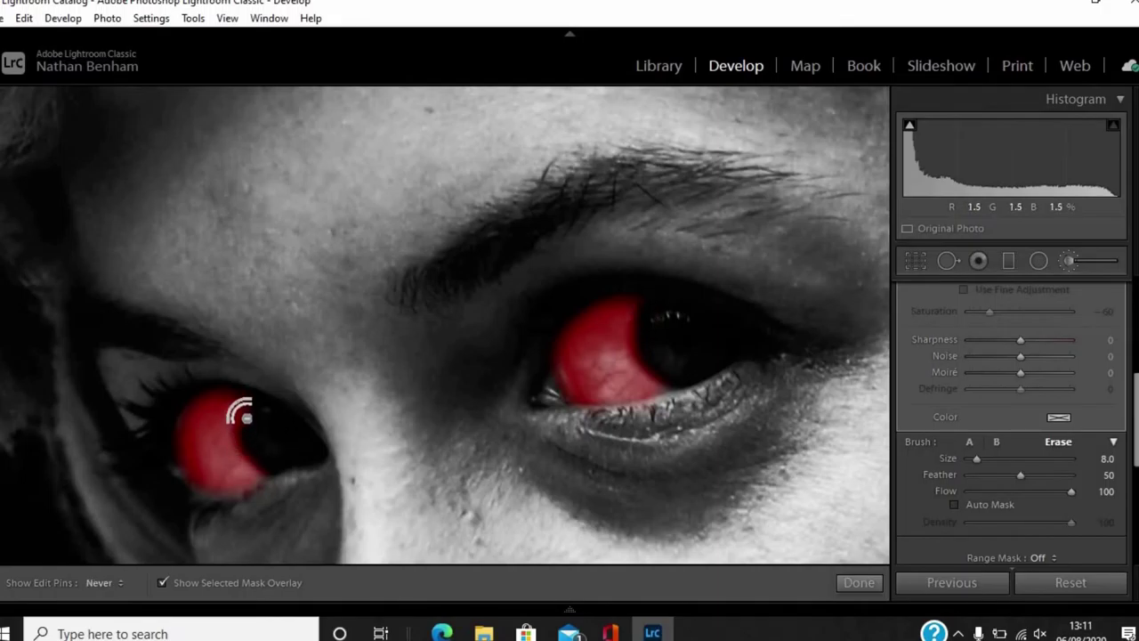
key("h")
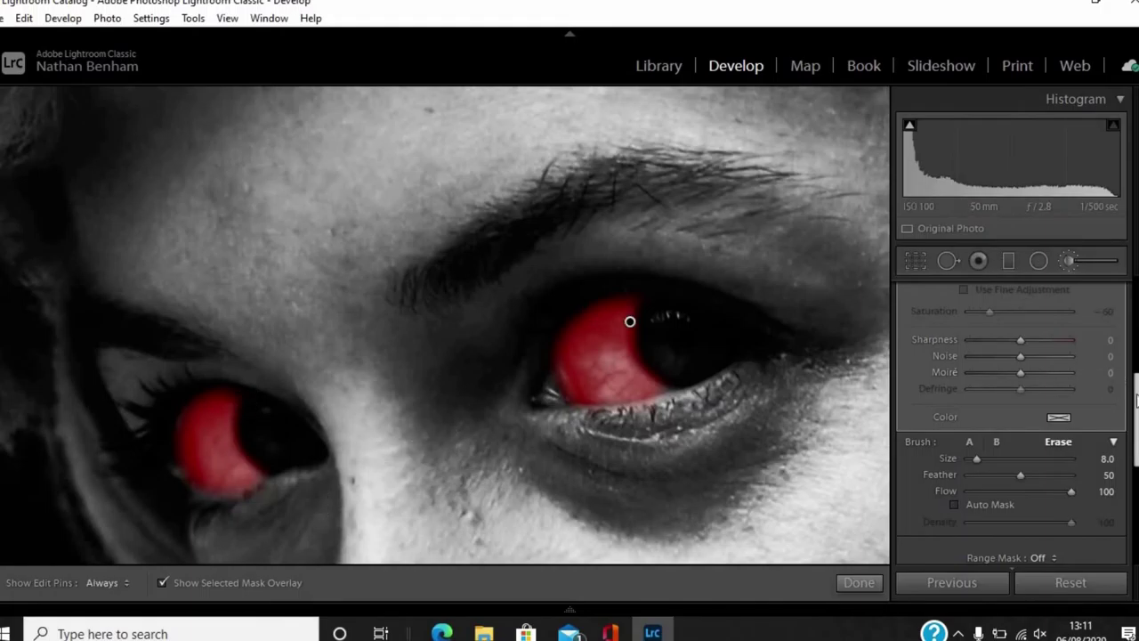
- Create a new brush mask with the Iris Enhance effect and paint it over both irises
scroll(1068, 265, "up", 5)
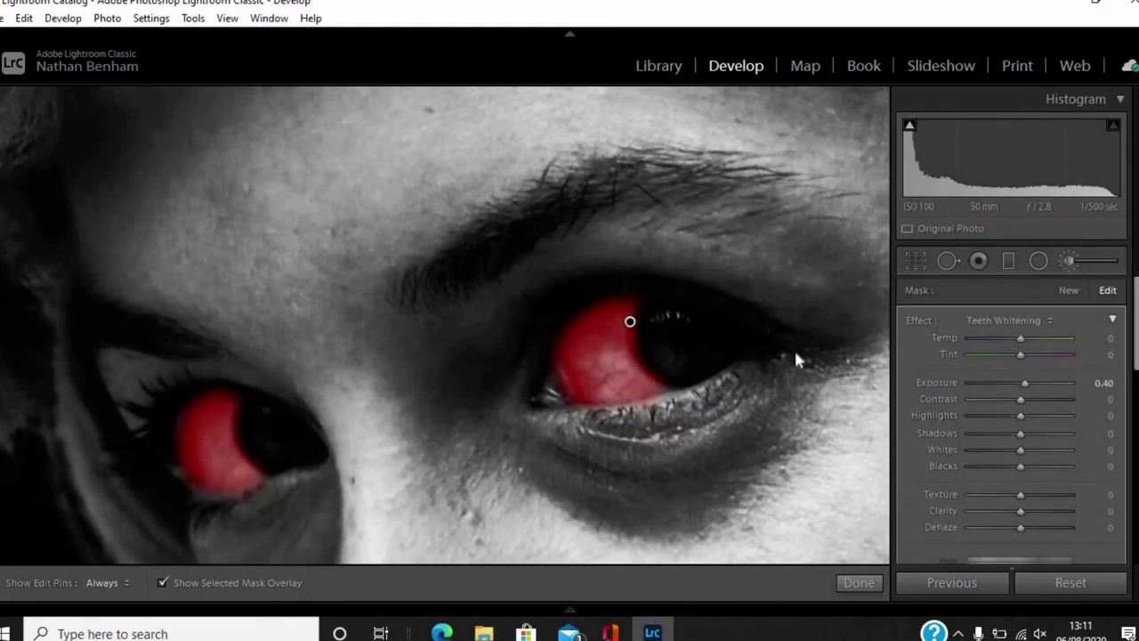
left_click(1068, 290)
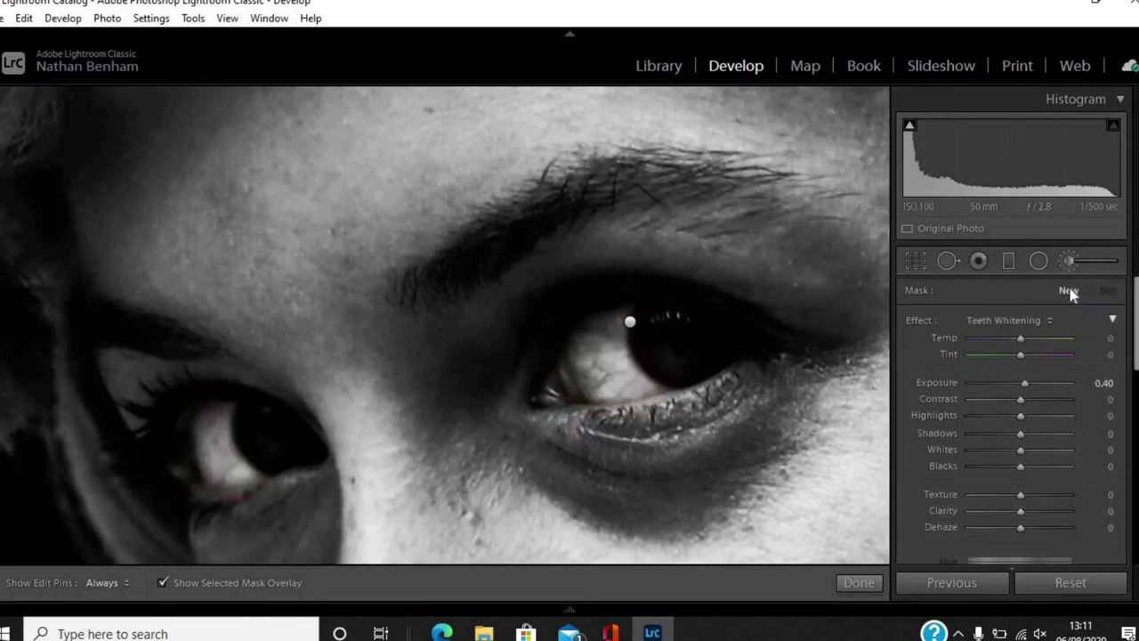
left_click(1036, 321)
left_click(885, 466)
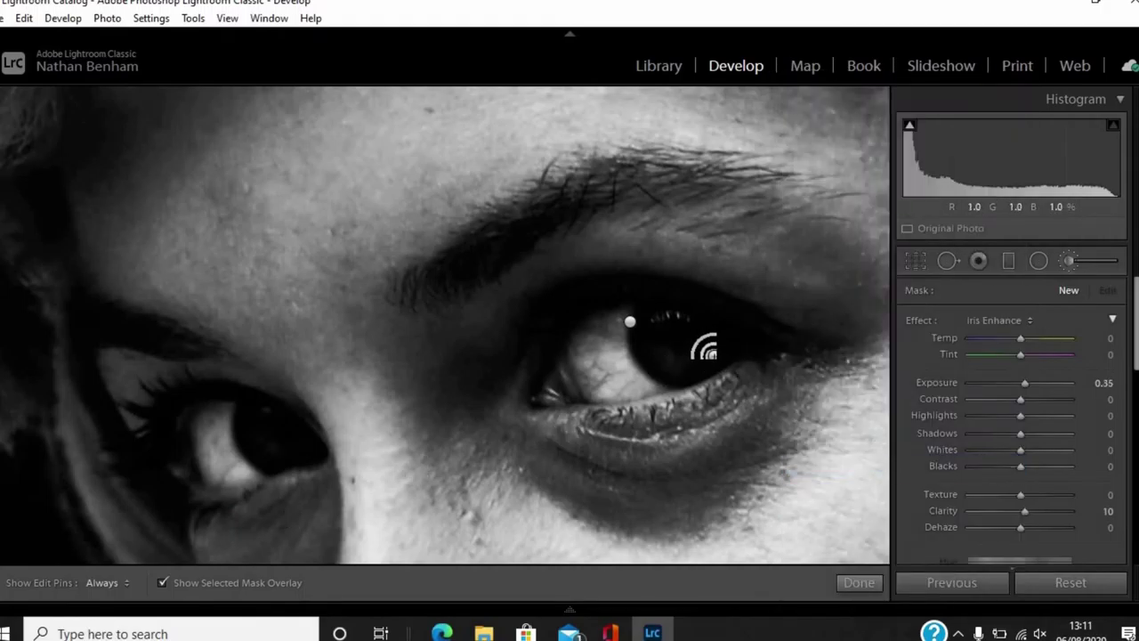
key("h")
mouse_move(686, 343)
left_mouse_down()
mouse_move(679, 364)
mouse_move(657, 361)
mouse_move(643, 324)
mouse_move(697, 330)
mouse_move(666, 325)
left_mouse_up()
key("h")
key("h")
mouse_move(242, 418)
left_mouse_down()
mouse_move(267, 460)
mouse_move(294, 446)
mouse_move(258, 417)
mouse_move(285, 439)
left_mouse_up()
key("h")
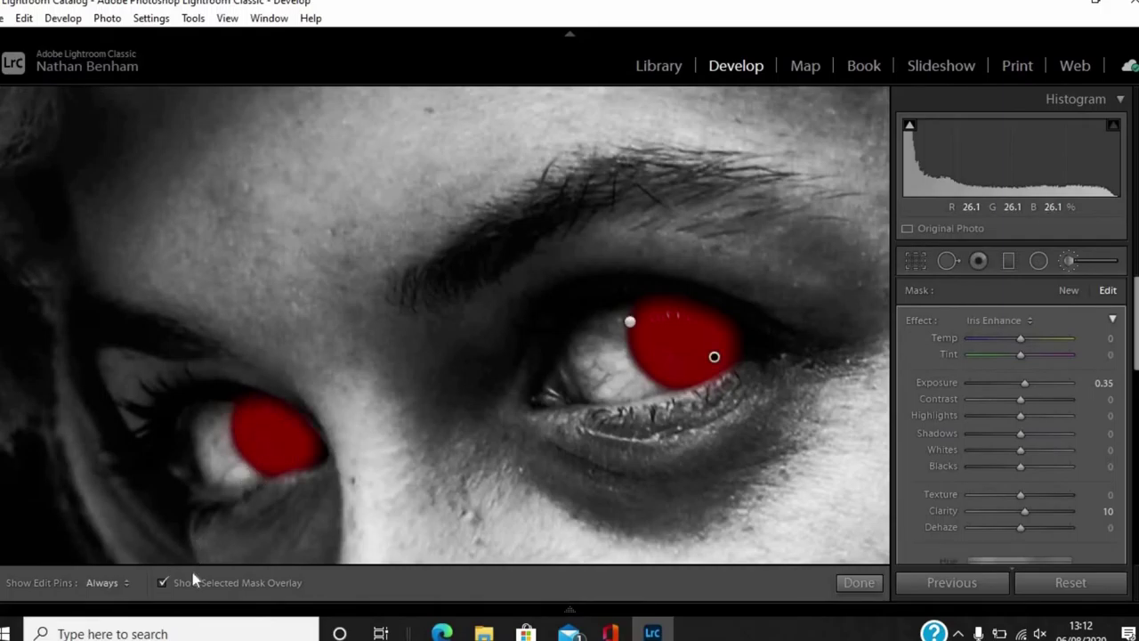
- Hide the mask overlay and set the iris mask to Exposure 0.79, Contrast -16, Highlights 23, Texture -18, Clarity 18 and Dehaze -18
left_click(162, 582)
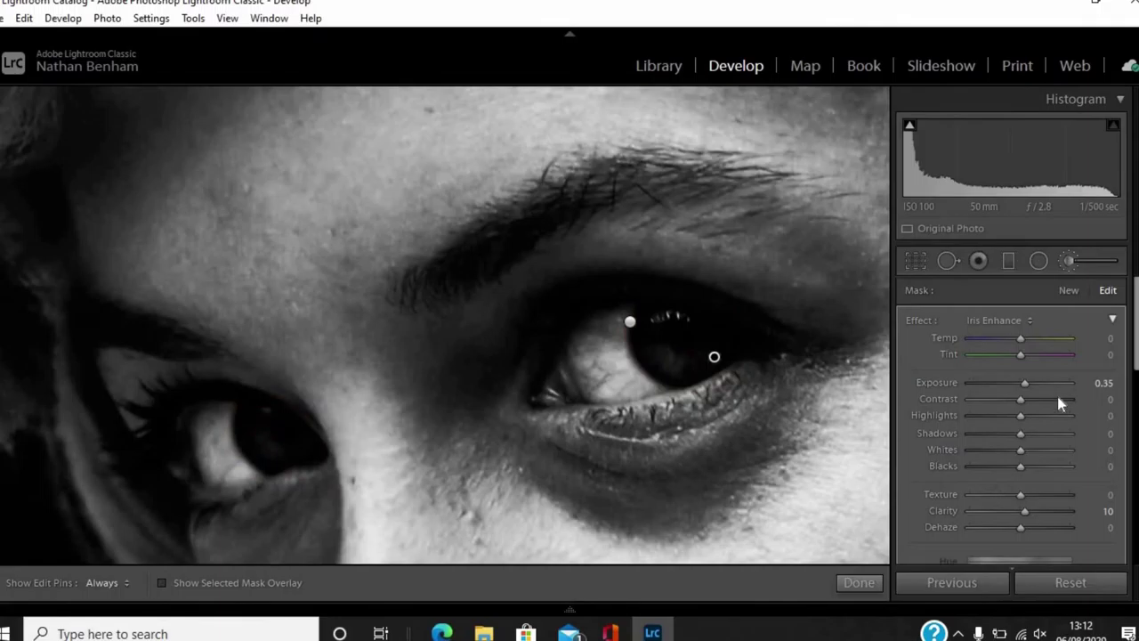
left_click_drag(1025, 384, 1031, 417)
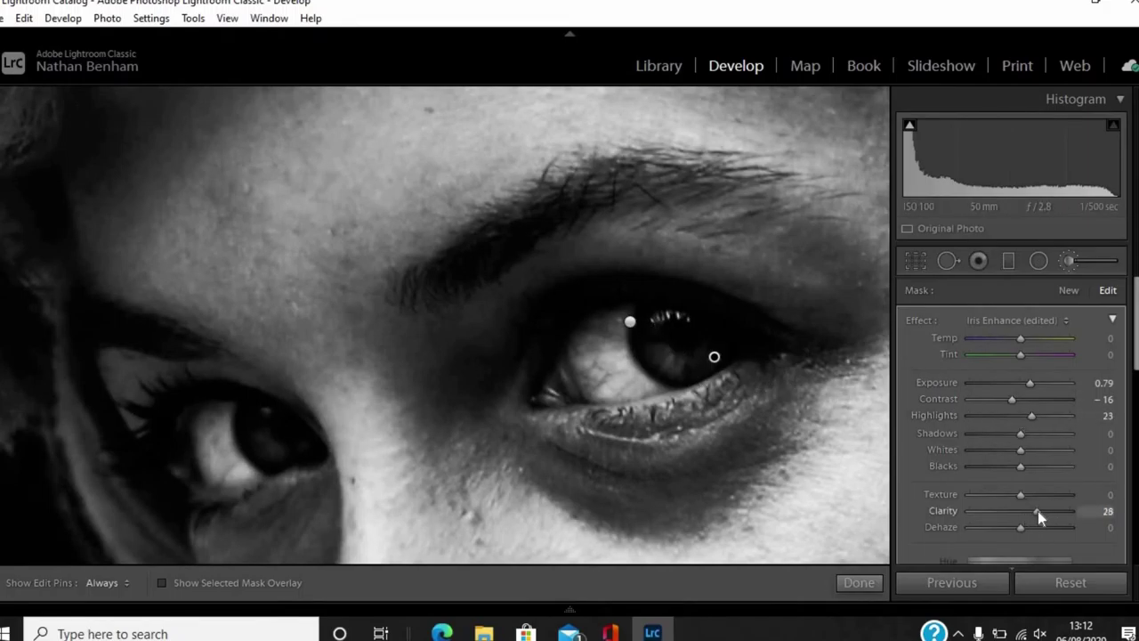
left_click_drag(1037, 510, 1015, 515)
left_click_drag(1023, 512, 1026, 514)
left_click_drag(1021, 495, 1011, 527)
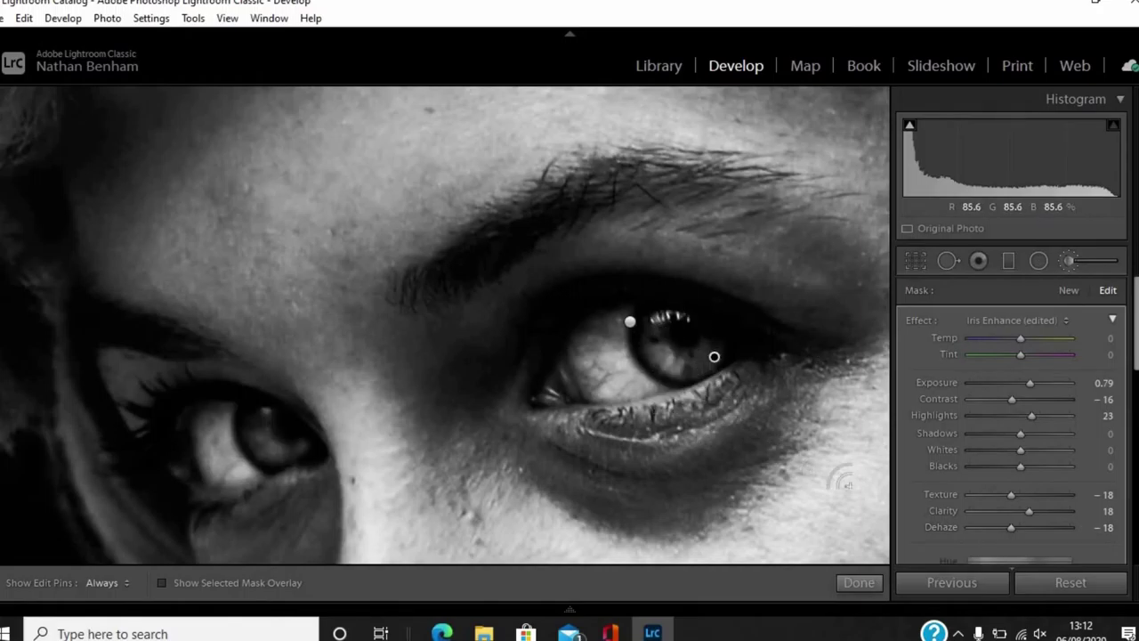
key("z")
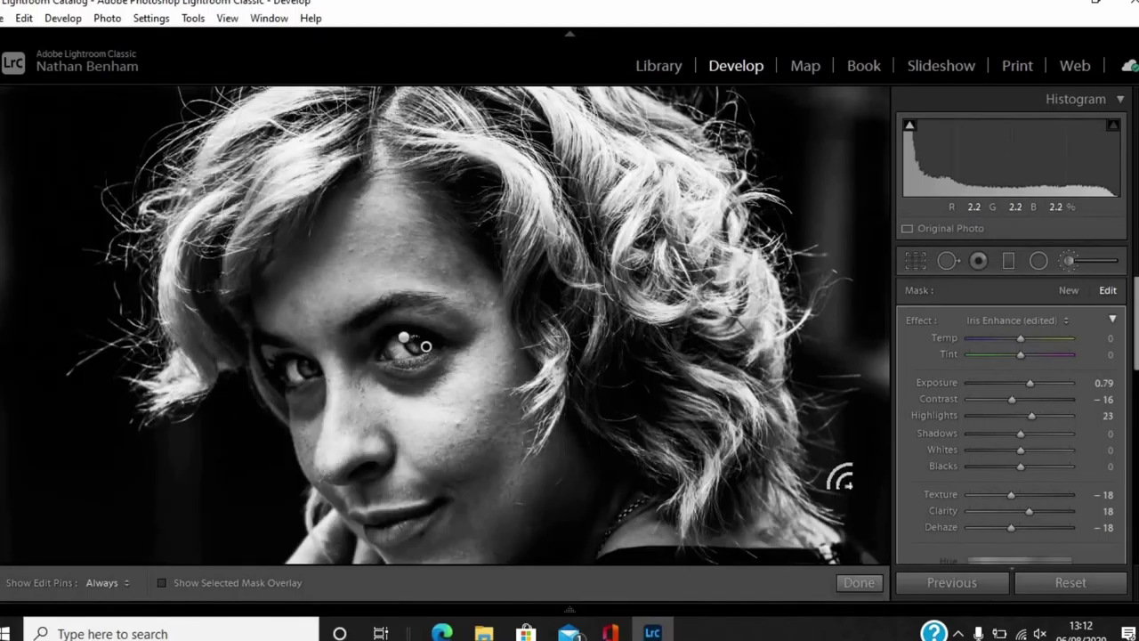
key("z")
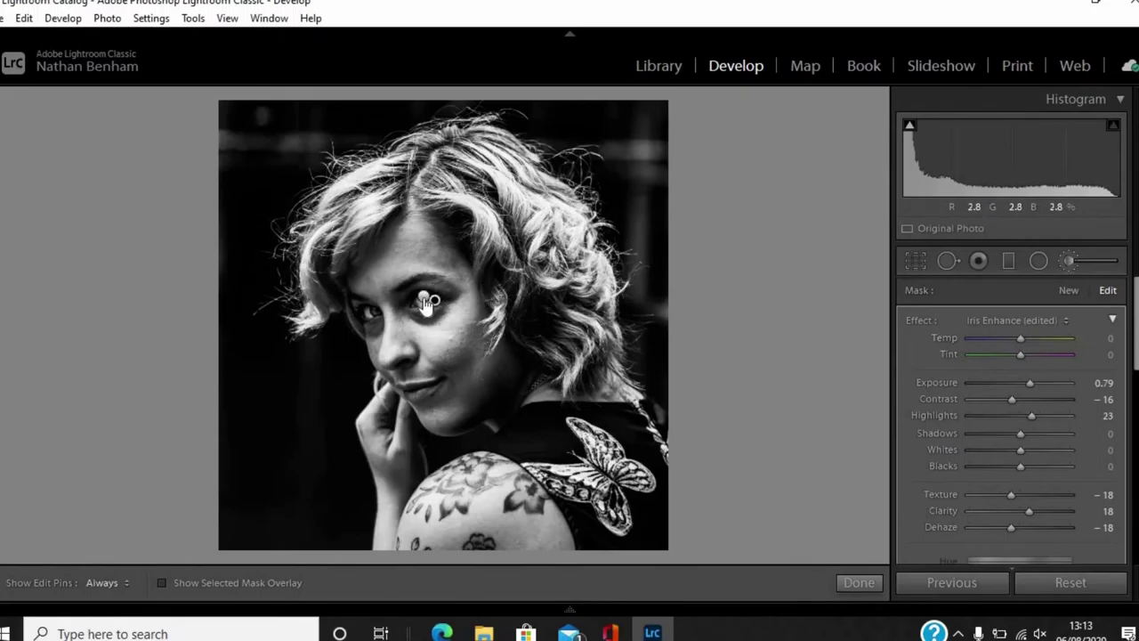
- Set the teeth-whitening mask's Exposure to 0.44, reselect the iris mask and close the Adjustment Brush
key("Escape")
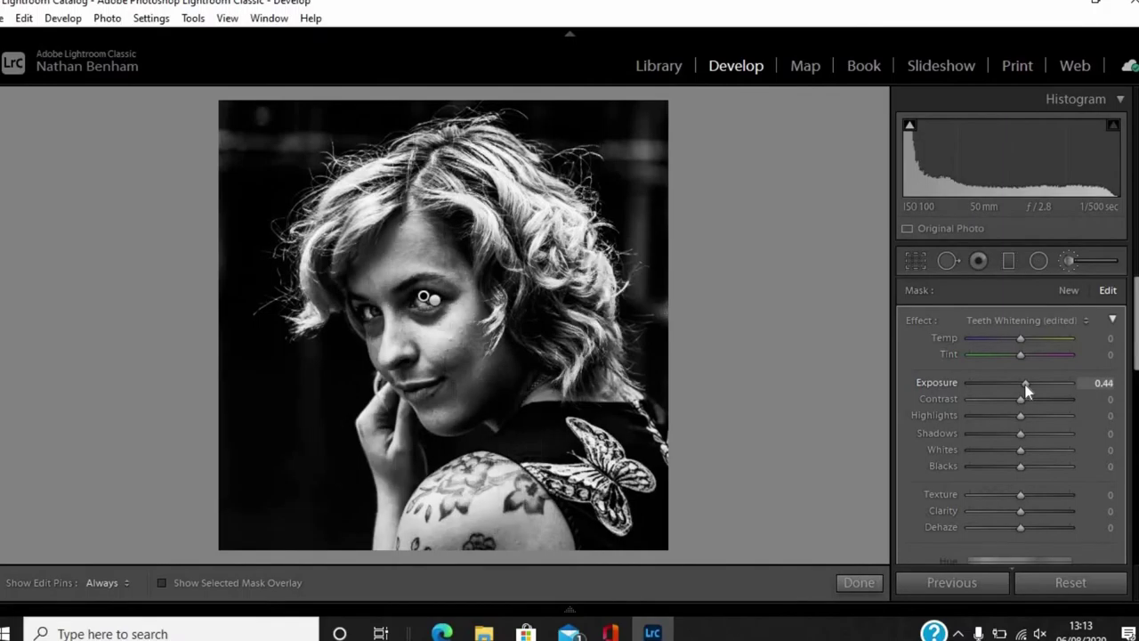
left_click(430, 301)
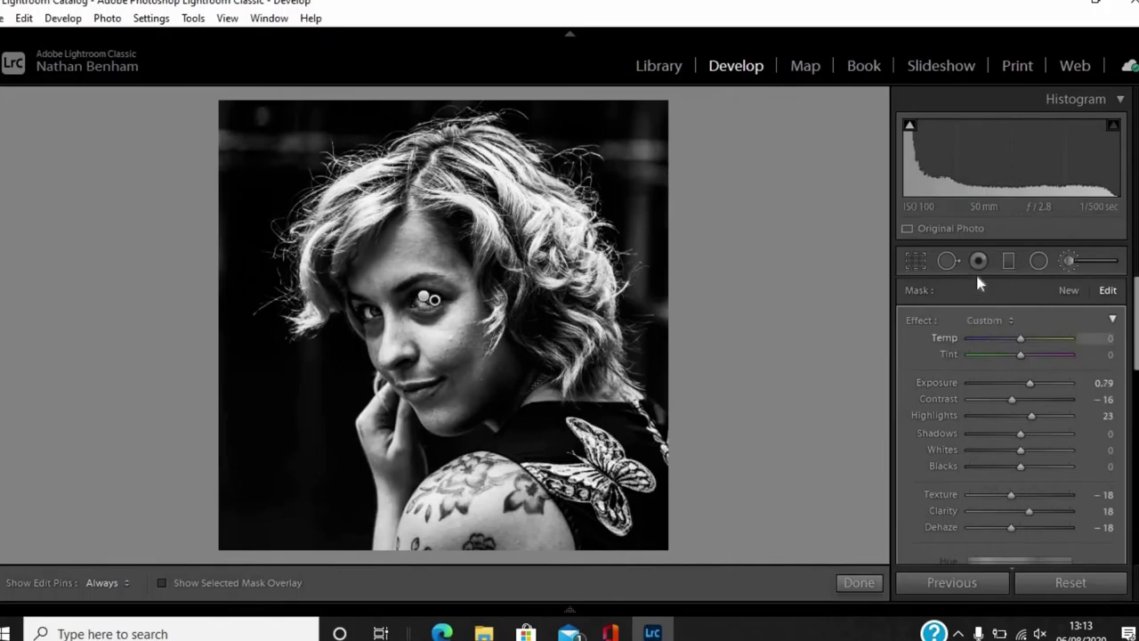
left_click(1067, 261)
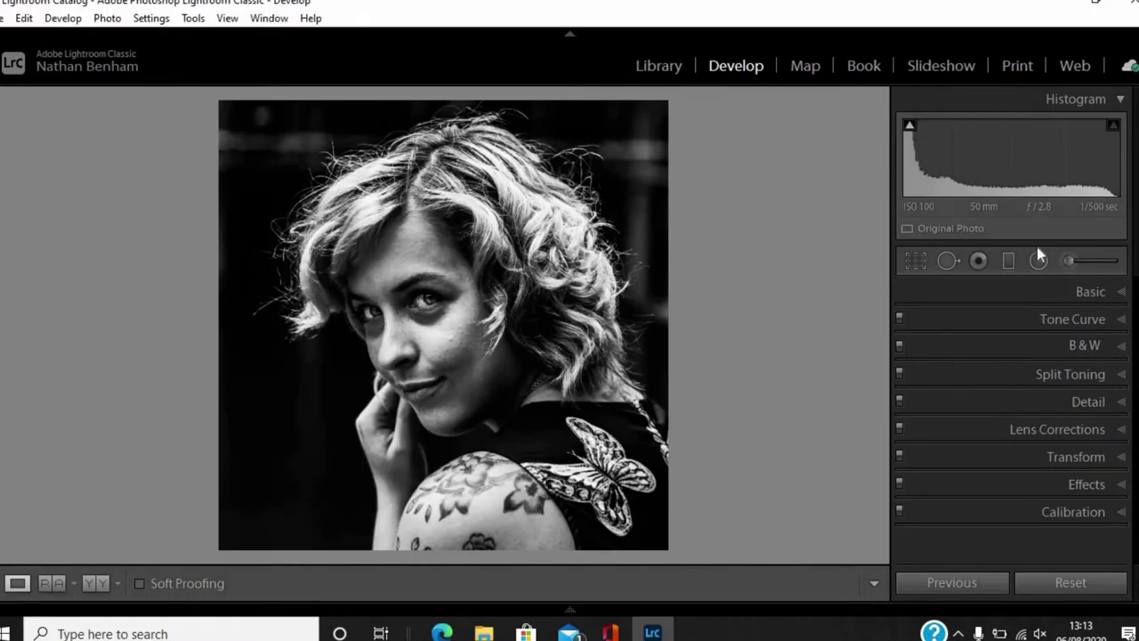
- Reopen the Adjustment Brush and compare the portrait with the eye adjustments switched off and on
left_click(1069, 260)
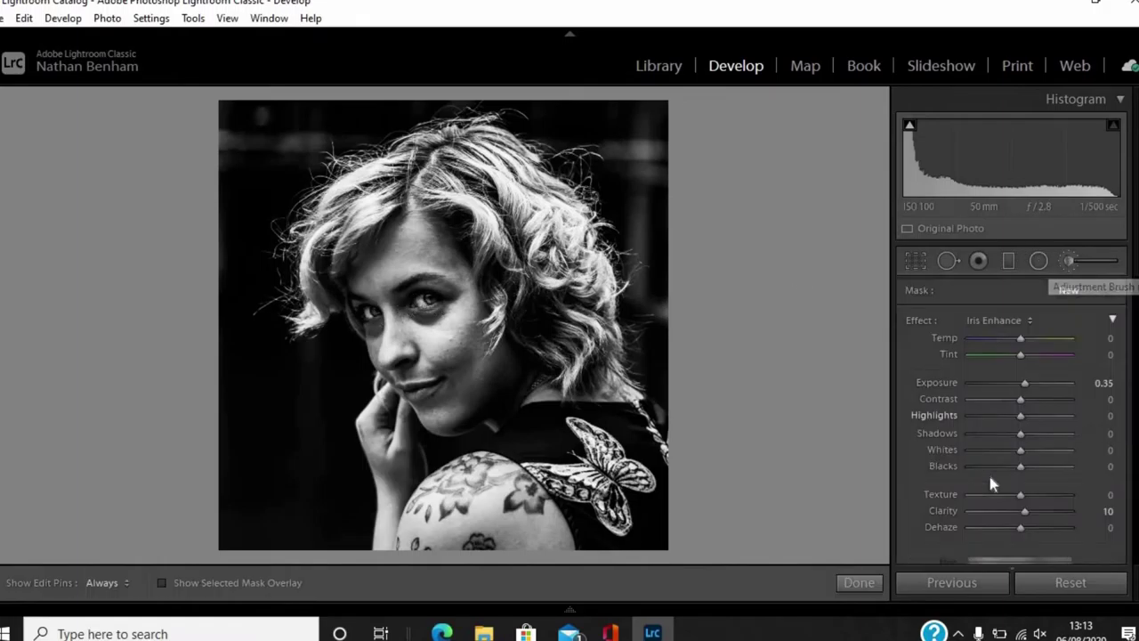
left_click_drag(1135, 353, 1135, 476)
scroll(973, 509, "down", 2)
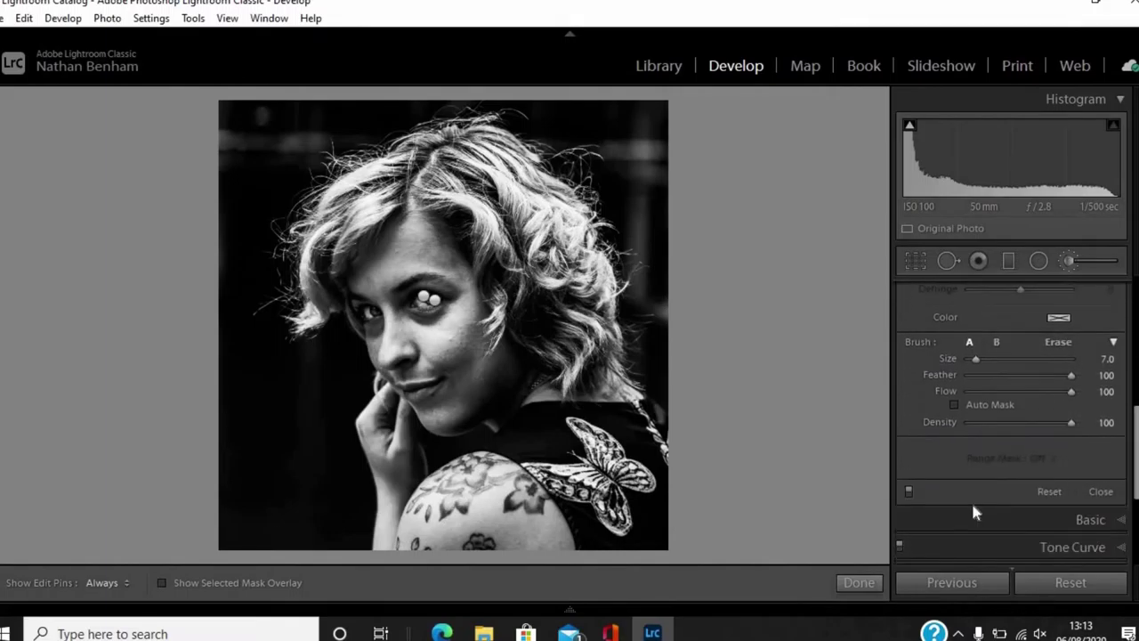
left_click(909, 492)
left_click(909, 491)
left_click(1063, 259)
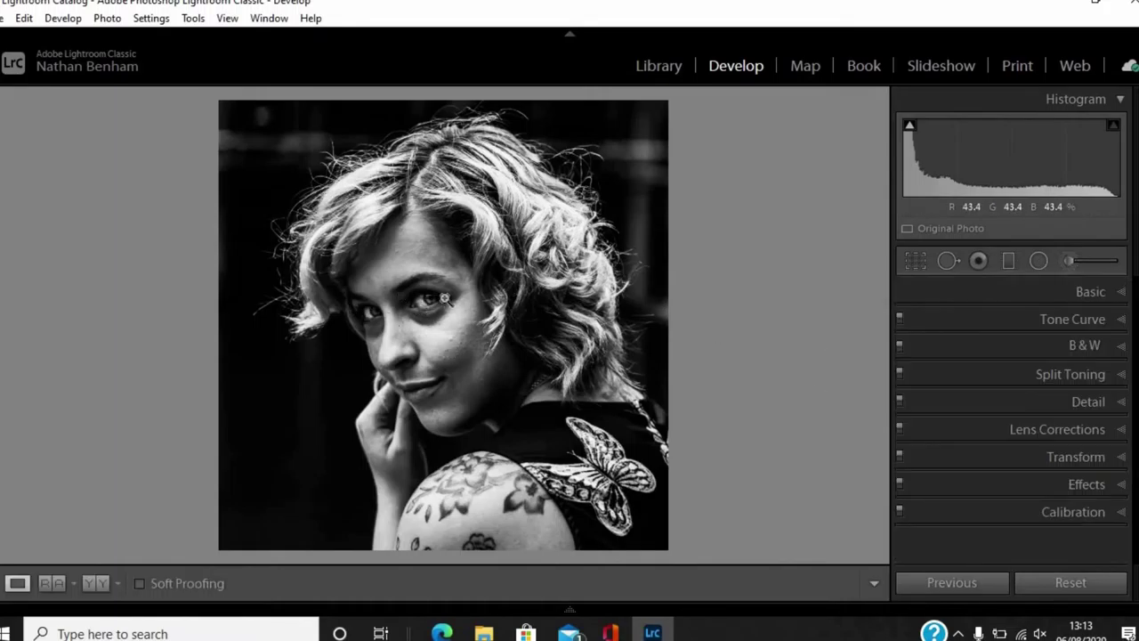
- Start a new Adjustment Brush mask on the face with the Soften Skin effect and show the mask overlay
left_click(730, 304)
left_click_drag(665, 375, 661, 330)
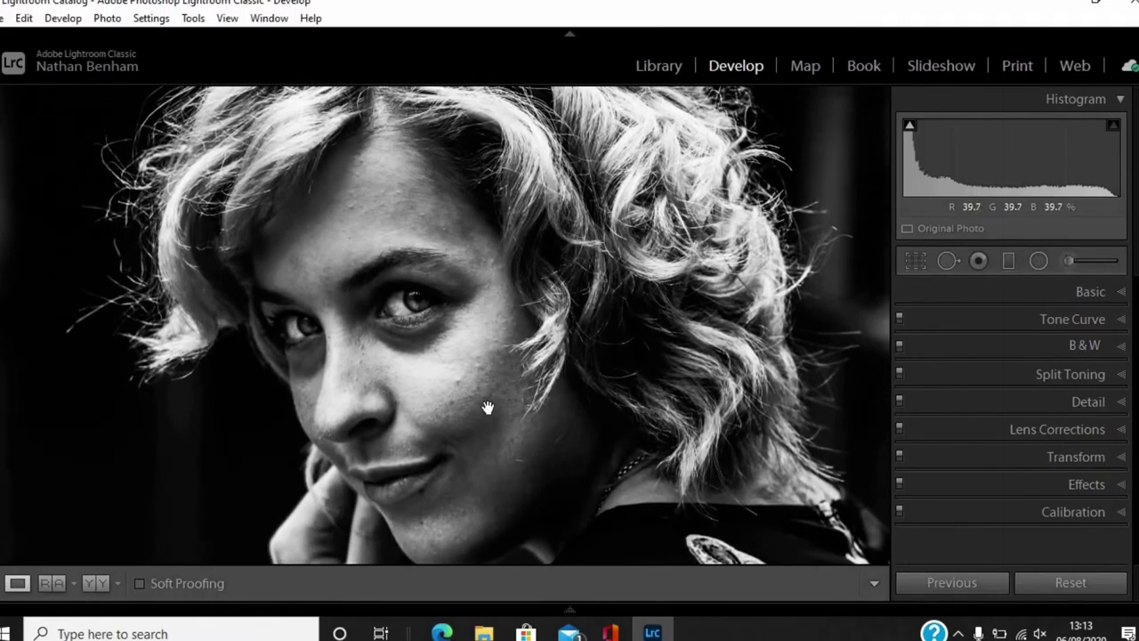
left_click(1072, 260)
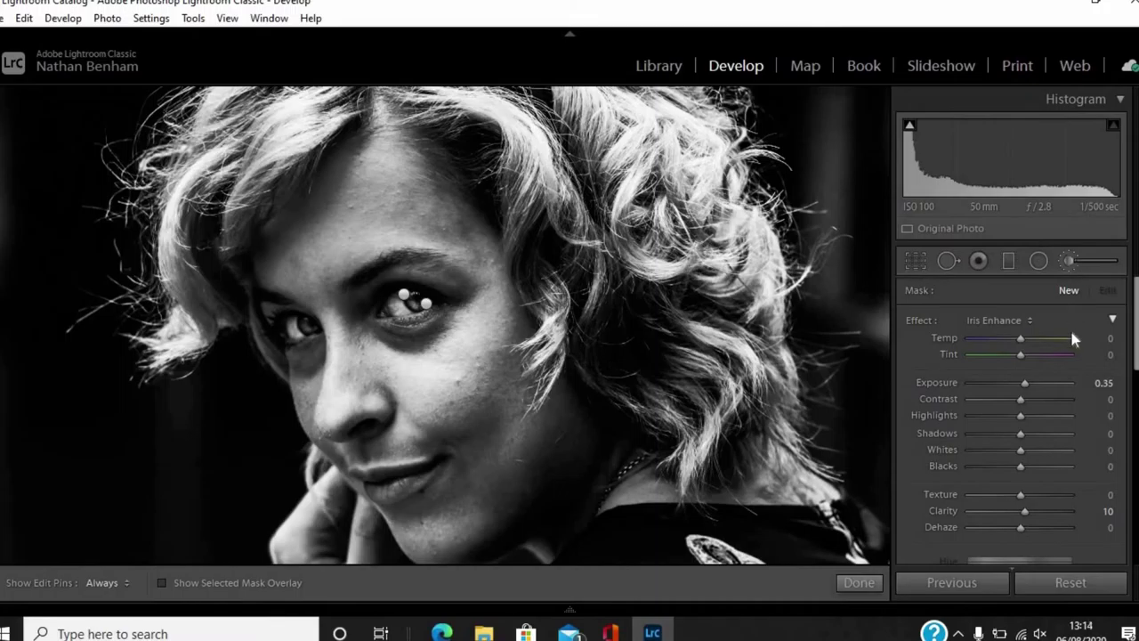
left_click(1028, 323)
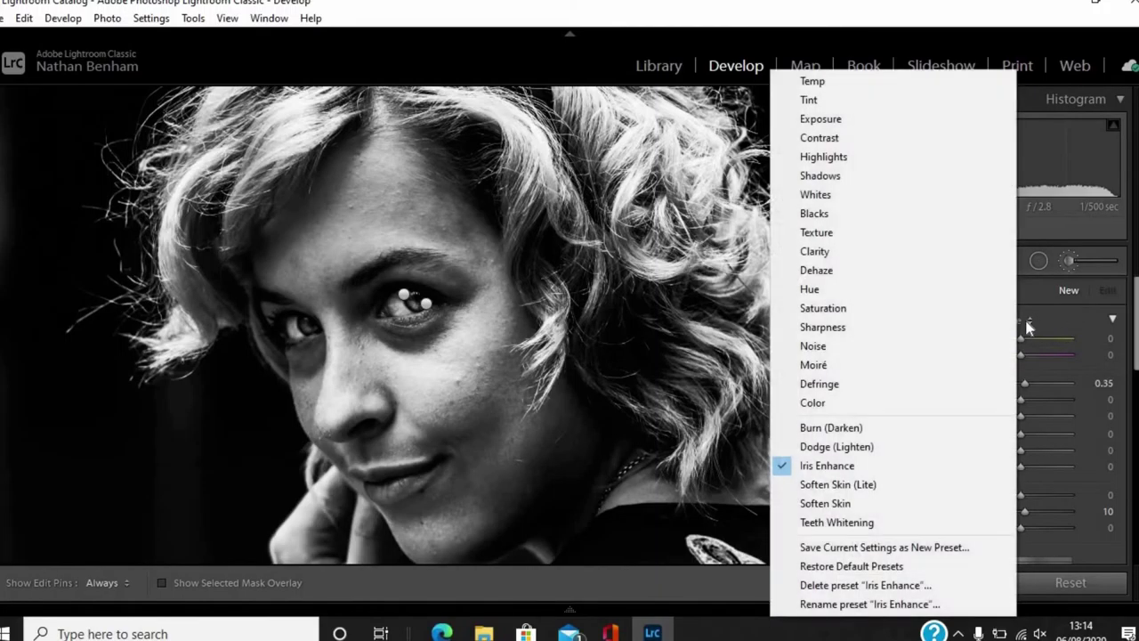
left_click(871, 505)
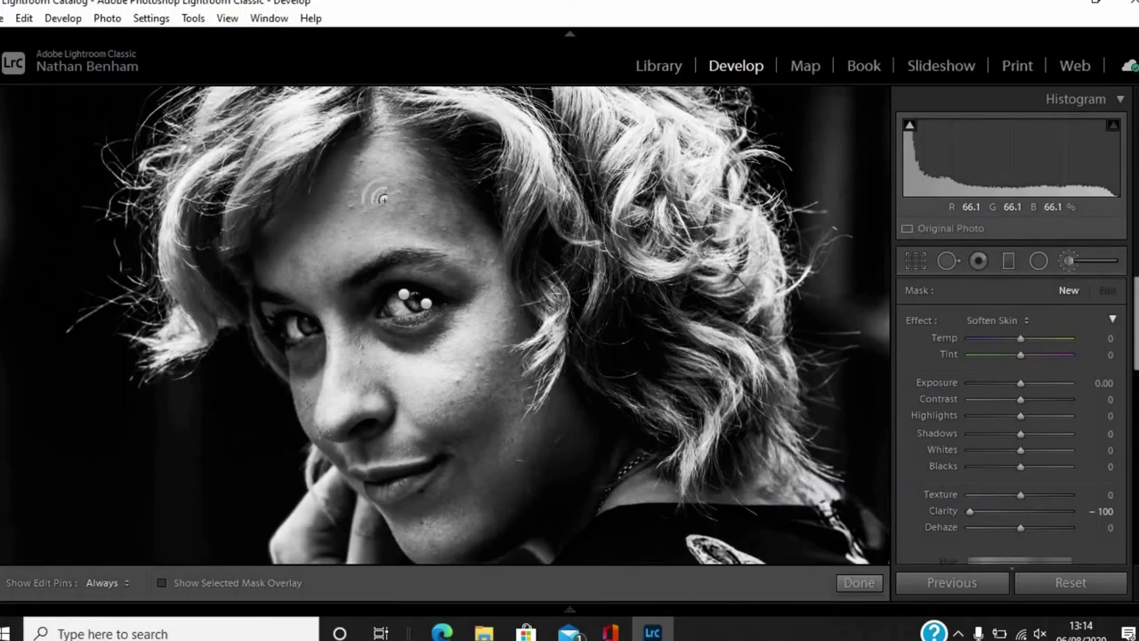
left_click(161, 583)
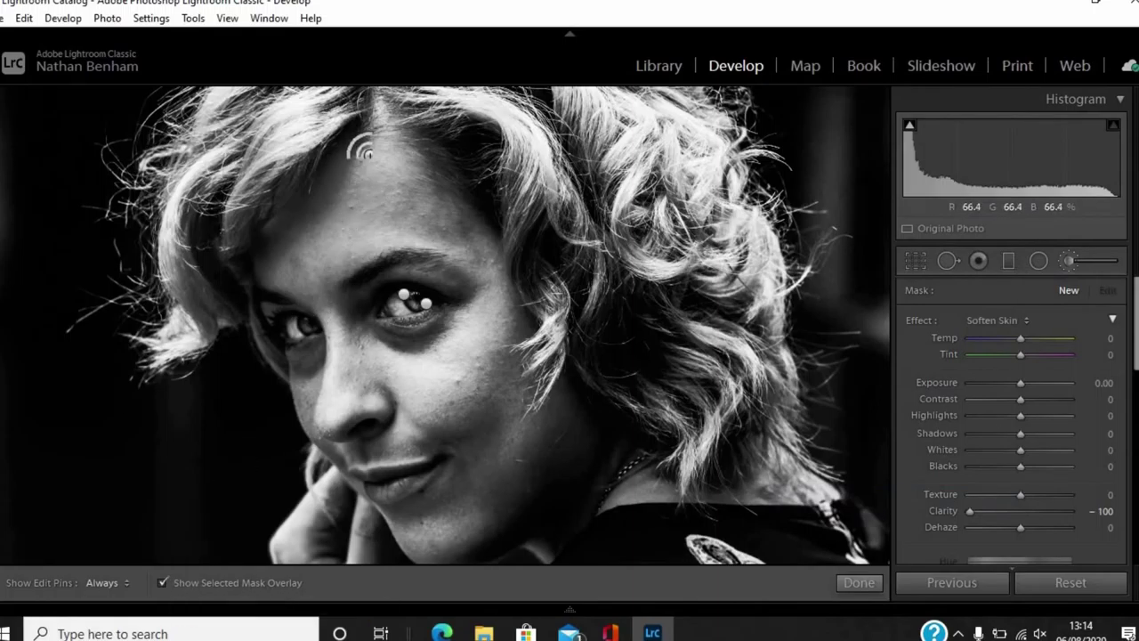
- Paint the Soften Skin mask over the forehead, the temple and the cheek below the eye
left_click(365, 157)
key("h")
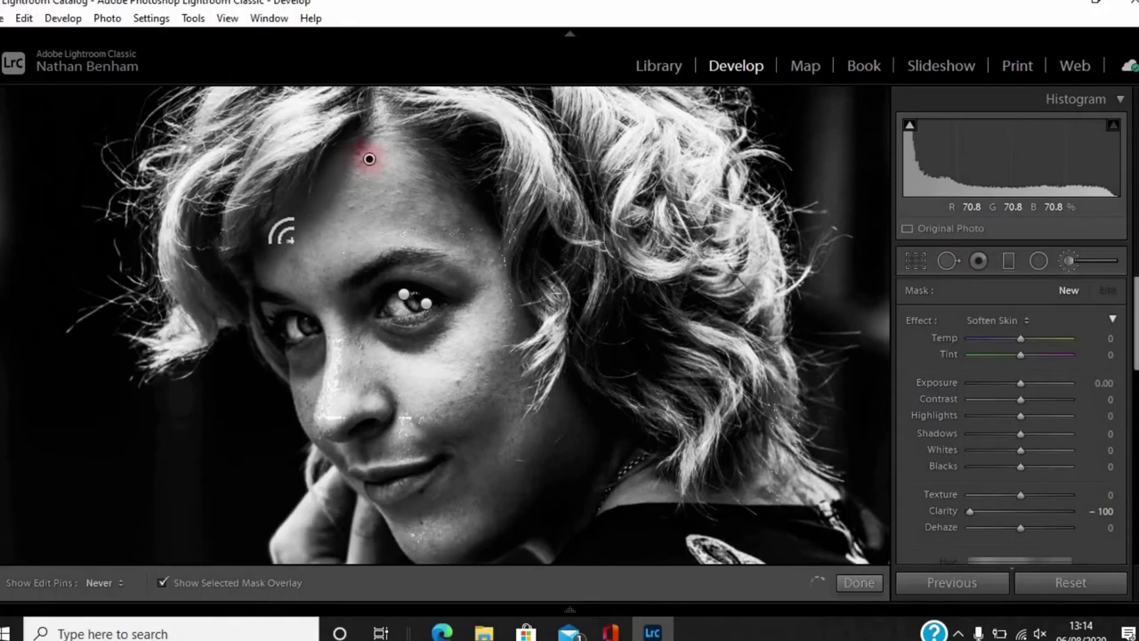
mouse_move(360, 164)
left_mouse_down()
mouse_move(285, 249)
mouse_move(414, 214)
mouse_move(412, 185)
mouse_move(428, 200)
mouse_move(324, 199)
mouse_move(391, 192)
mouse_move(290, 228)
mouse_move(427, 213)
mouse_move(457, 242)
mouse_move(410, 200)
left_mouse_up()
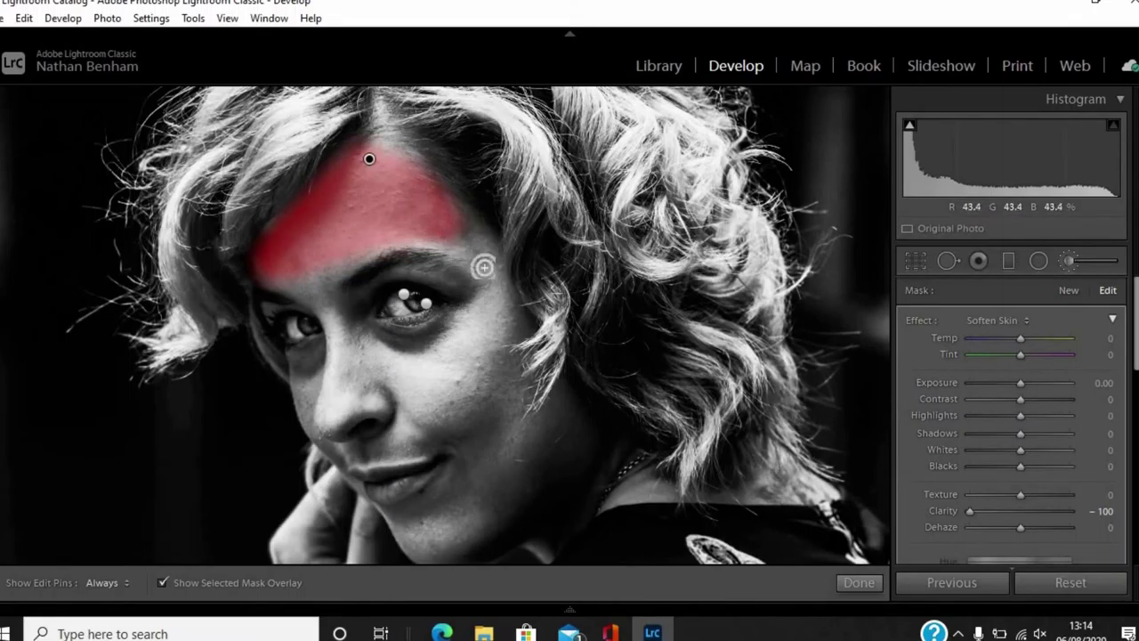
left_click_drag(480, 258, 485, 322)
key("h")
left_click_drag(481, 320, 373, 394)
mouse_move(353, 347)
left_mouse_down()
mouse_move(374, 356)
mouse_move(455, 318)
mouse_move(465, 327)
mouse_move(409, 399)
mouse_move(460, 379)
mouse_move(466, 397)
left_mouse_up()
left_click_drag(489, 322, 470, 376)
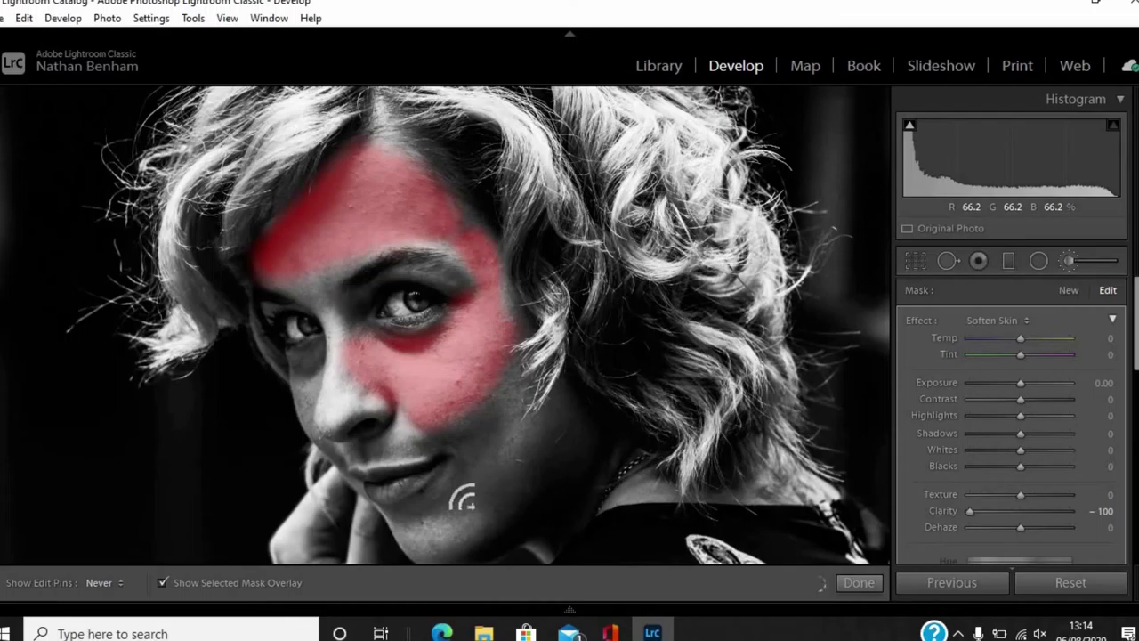
- Extend the Soften Skin mask over the jaw, chin, mouth area and nose
mouse_move(437, 504)
left_mouse_down()
mouse_move(483, 432)
mouse_move(496, 466)
mouse_move(448, 526)
mouse_move(412, 528)
left_mouse_up()
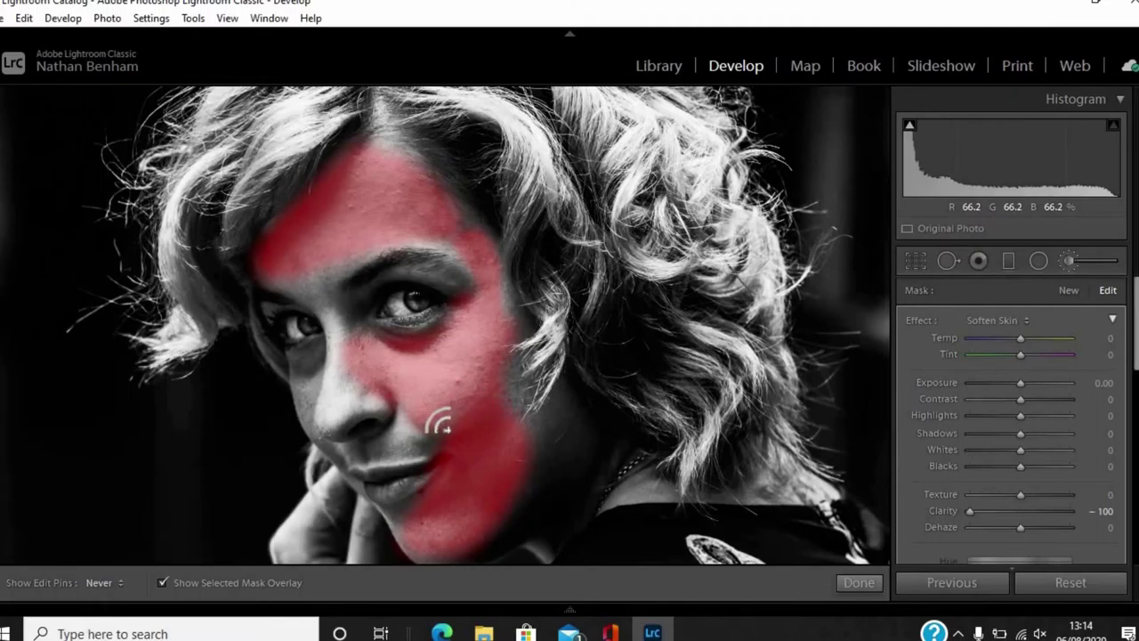
mouse_move(391, 458)
left_mouse_down()
mouse_move(374, 471)
mouse_move(406, 457)
left_mouse_up()
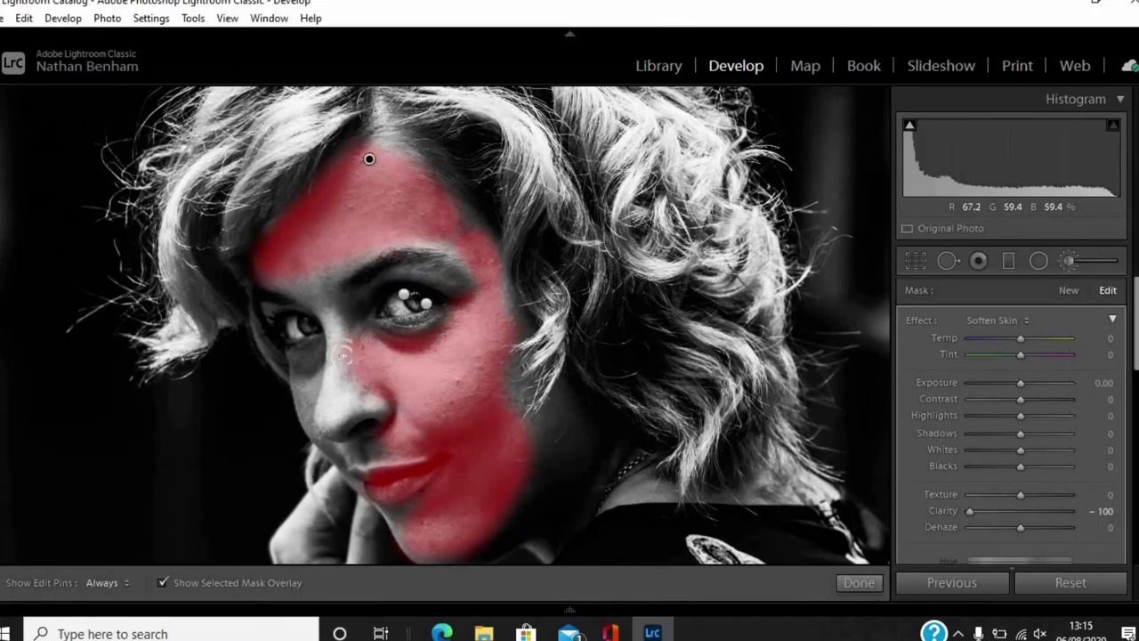
key("h")
mouse_move(329, 410)
left_mouse_down()
mouse_move(358, 392)
mouse_move(324, 381)
mouse_move(311, 410)
mouse_move(331, 429)
left_mouse_up()
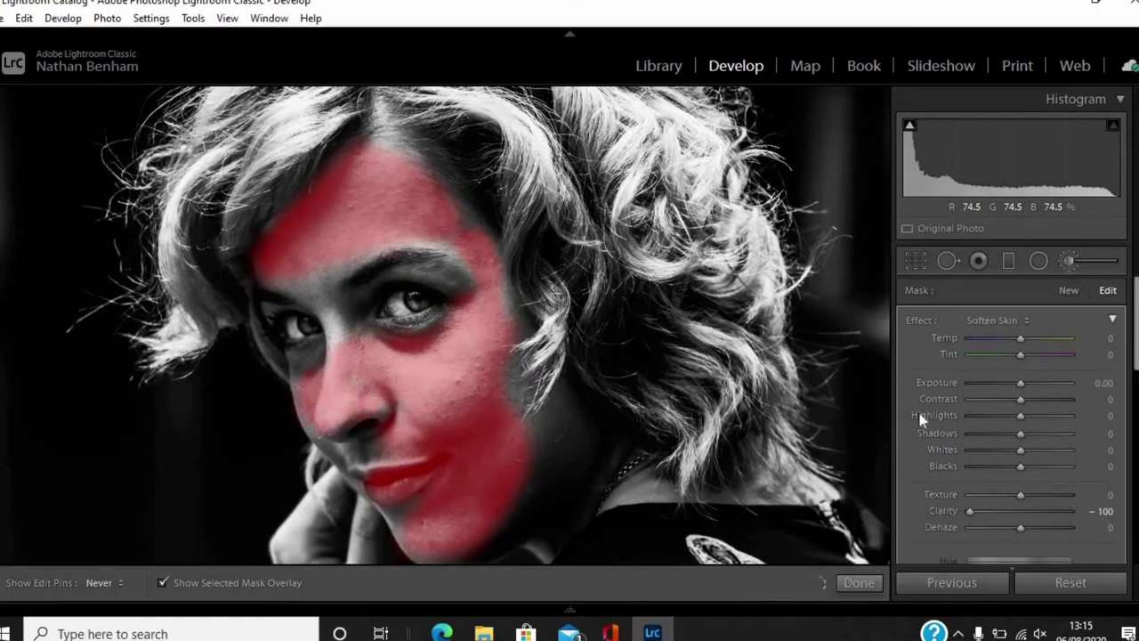
key("h")
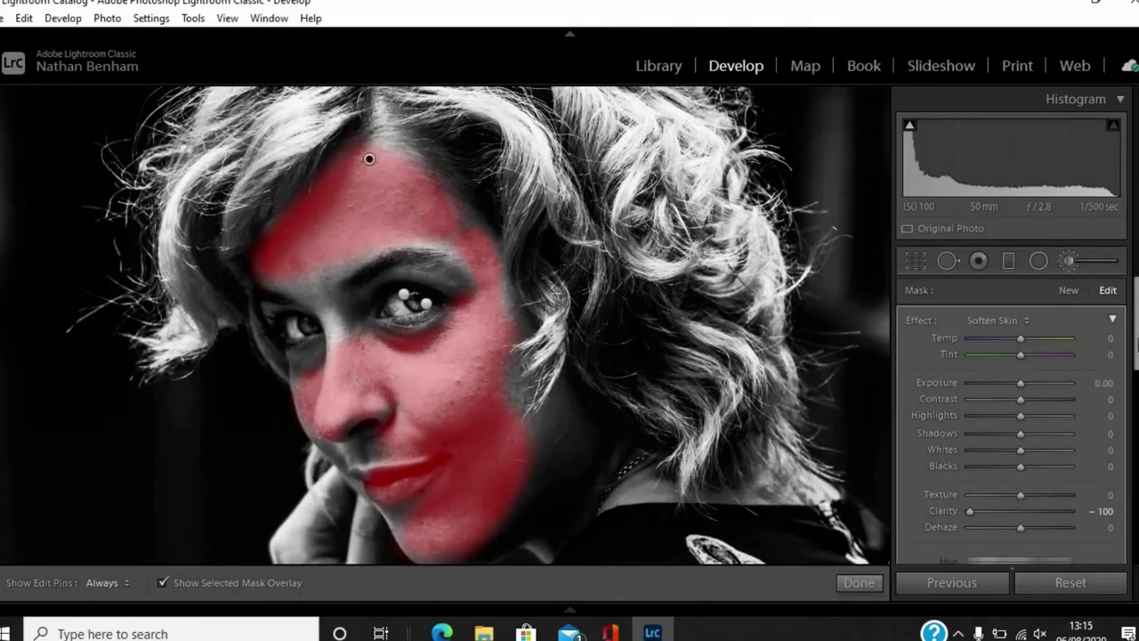
- Erase the skin-softening mask from the lips with an eraser of size 5 and then 3, and hide the mask overlay
scroll(1050, 400, "down", 5)
left_click(1058, 421)
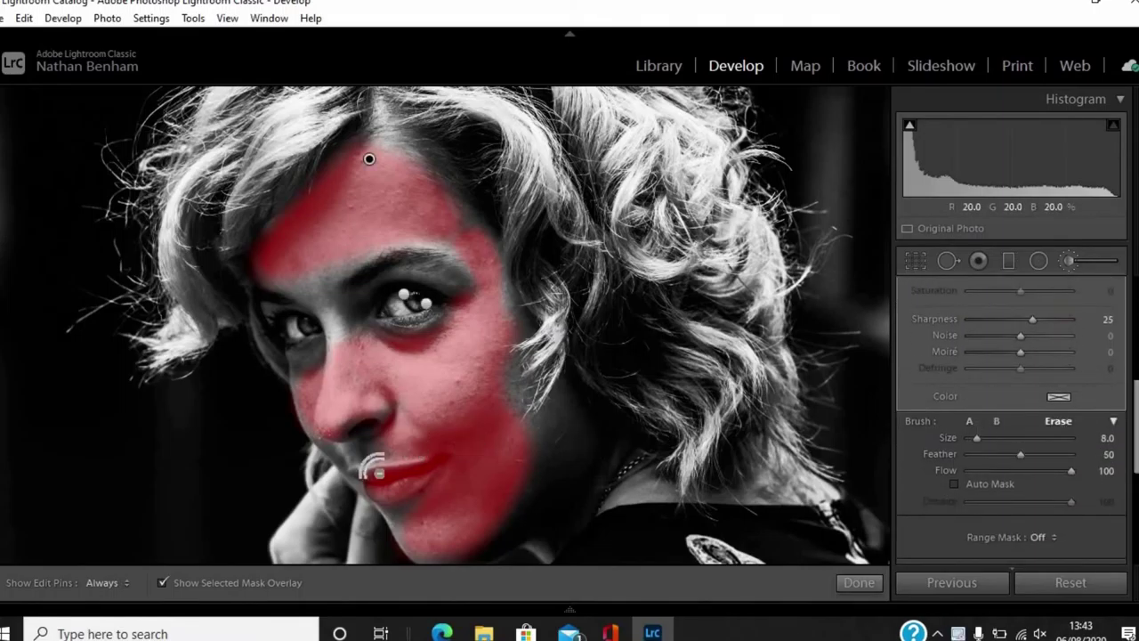
scroll(377, 472, "down", 3)
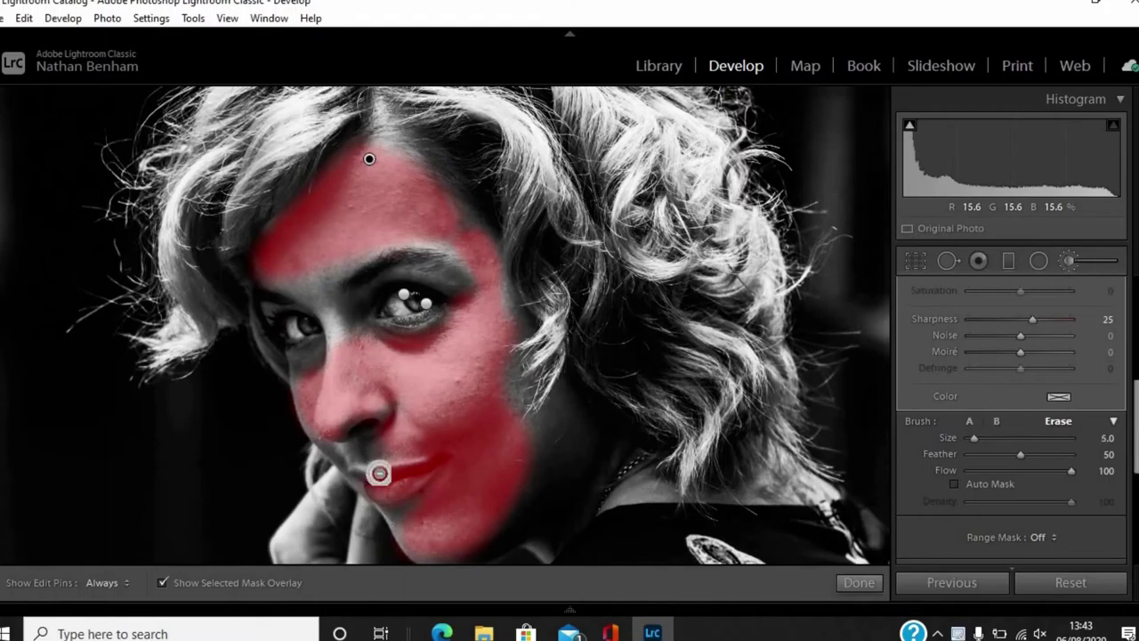
key("h")
mouse_move(401, 477)
left_mouse_down()
mouse_move(420, 470)
mouse_move(377, 490)
mouse_move(417, 472)
left_mouse_up()
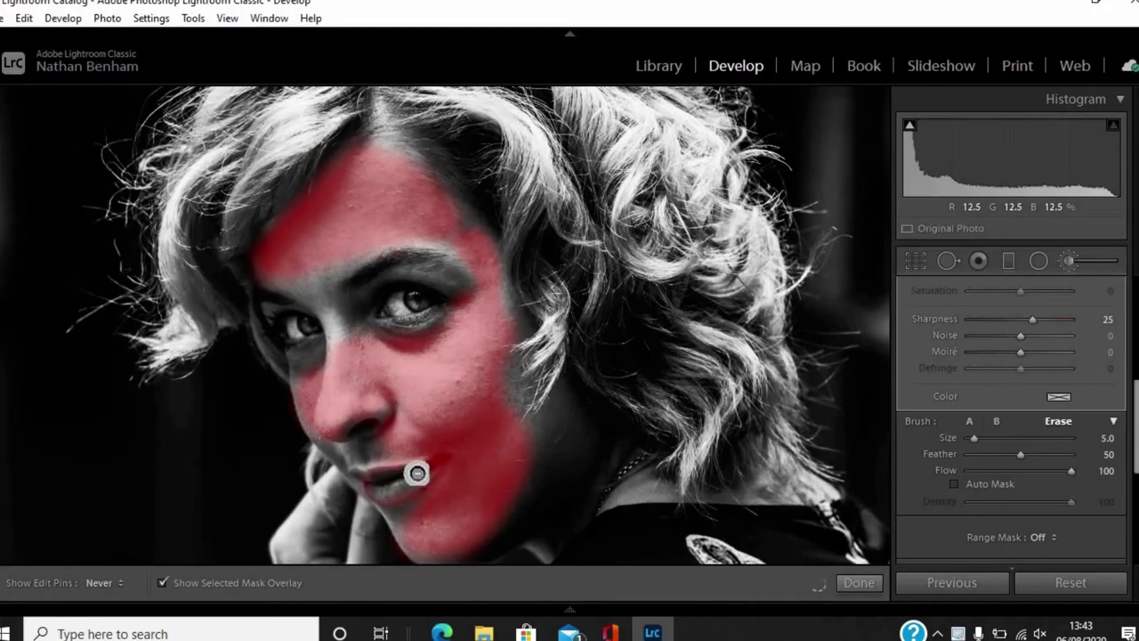
key("h")
scroll(427, 466, "down", 2)
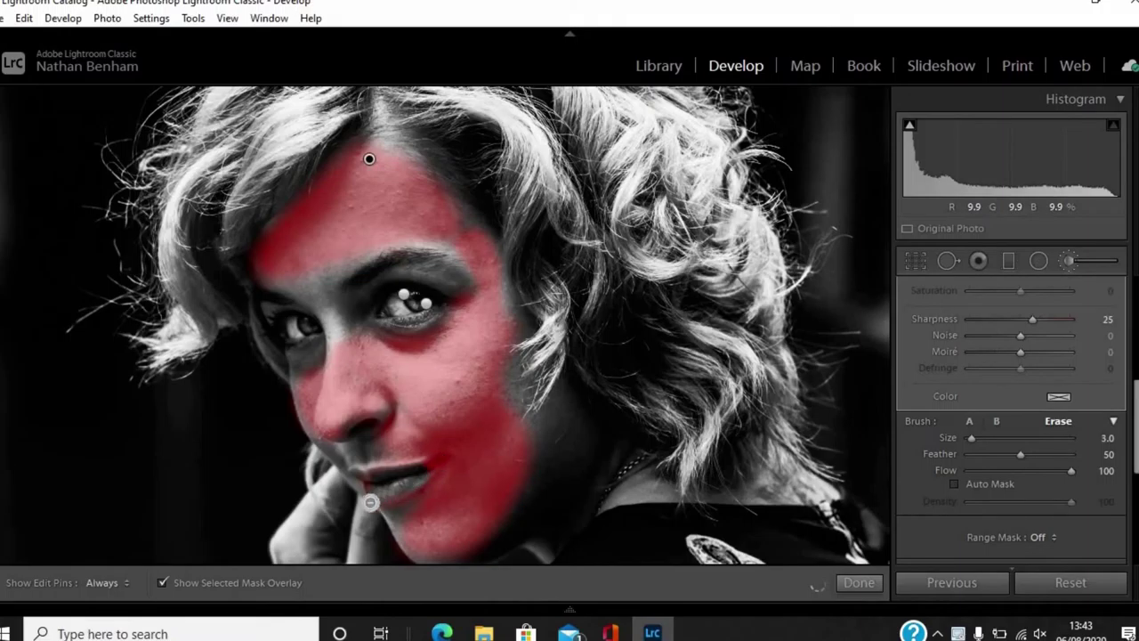
key("h")
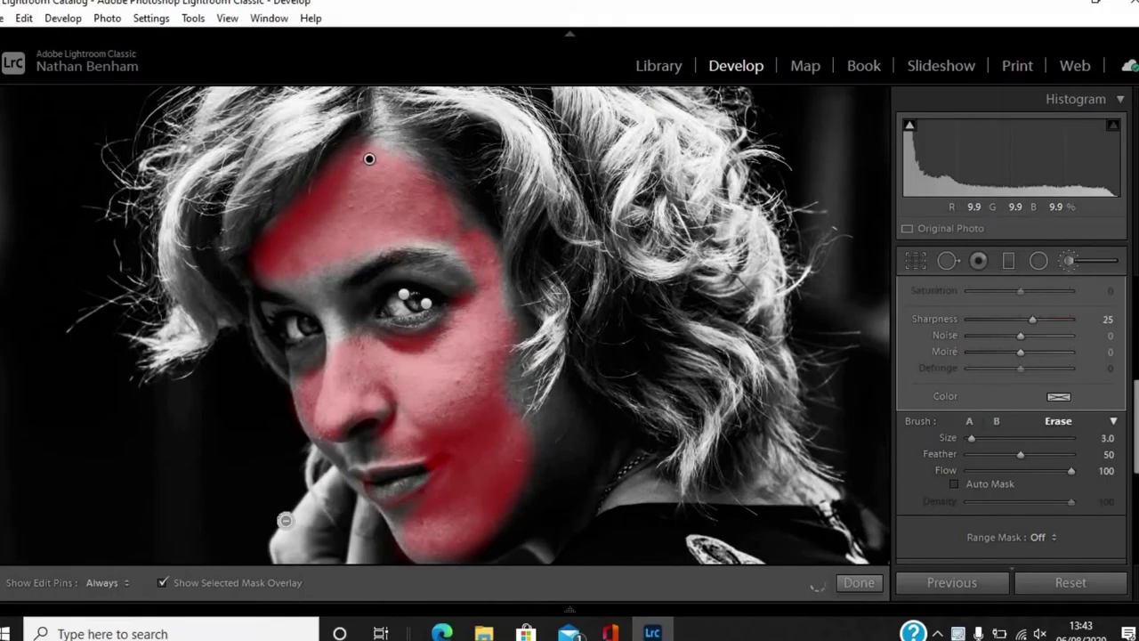
left_click(161, 583)
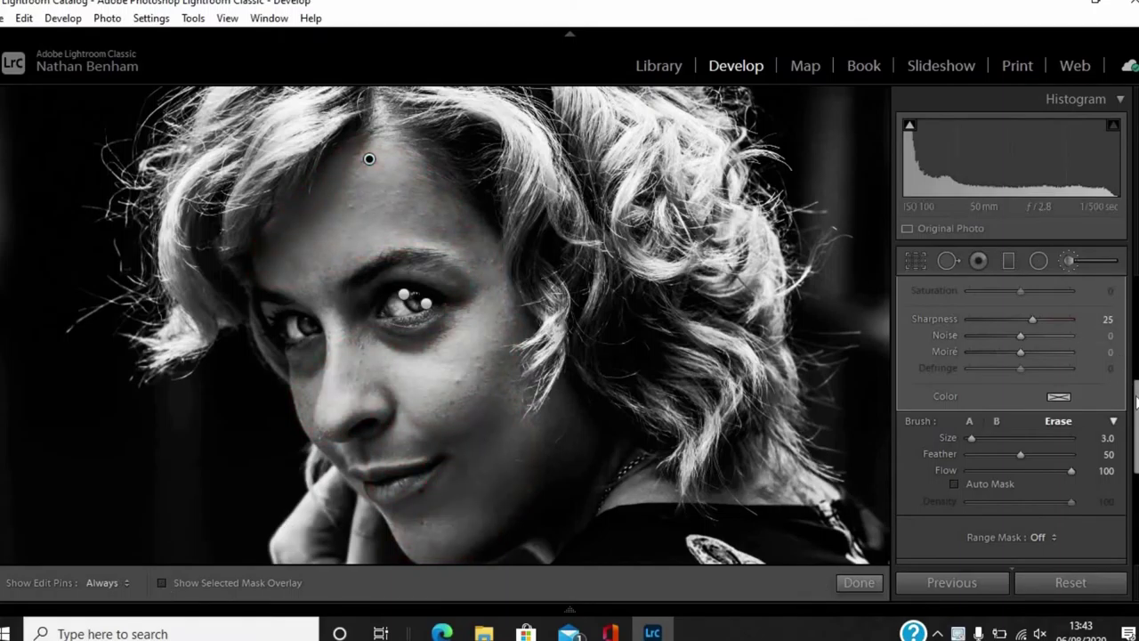
- Compare the brush adjustments switched off and on, both close up on the face and on the whole portrait
scroll(995, 455, "down", 3)
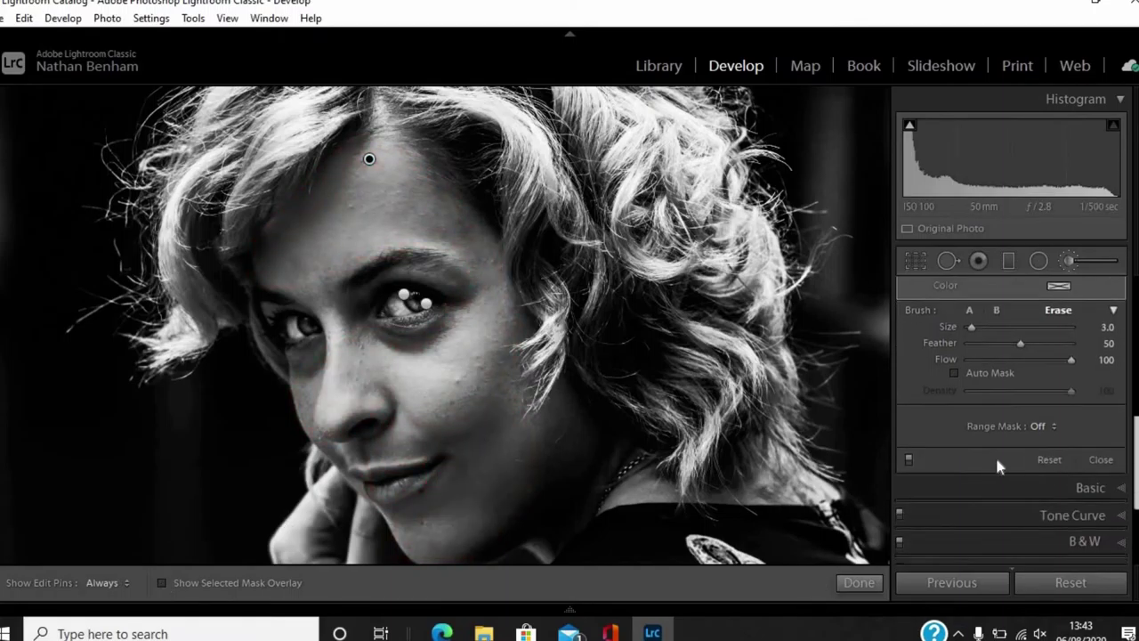
left_click(907, 459)
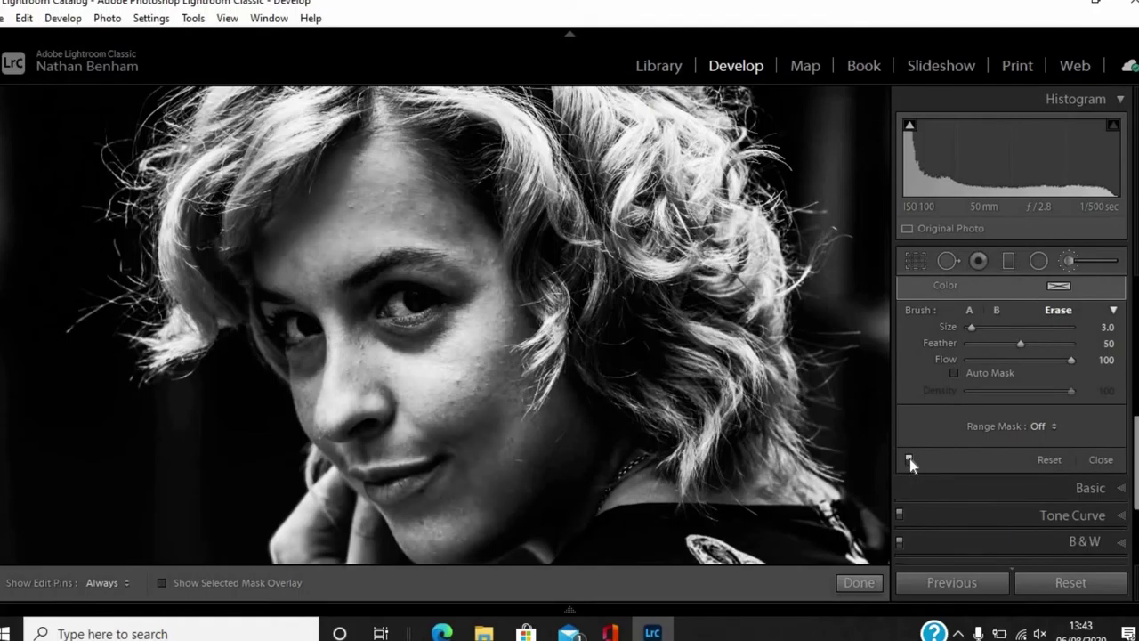
left_click(910, 459)
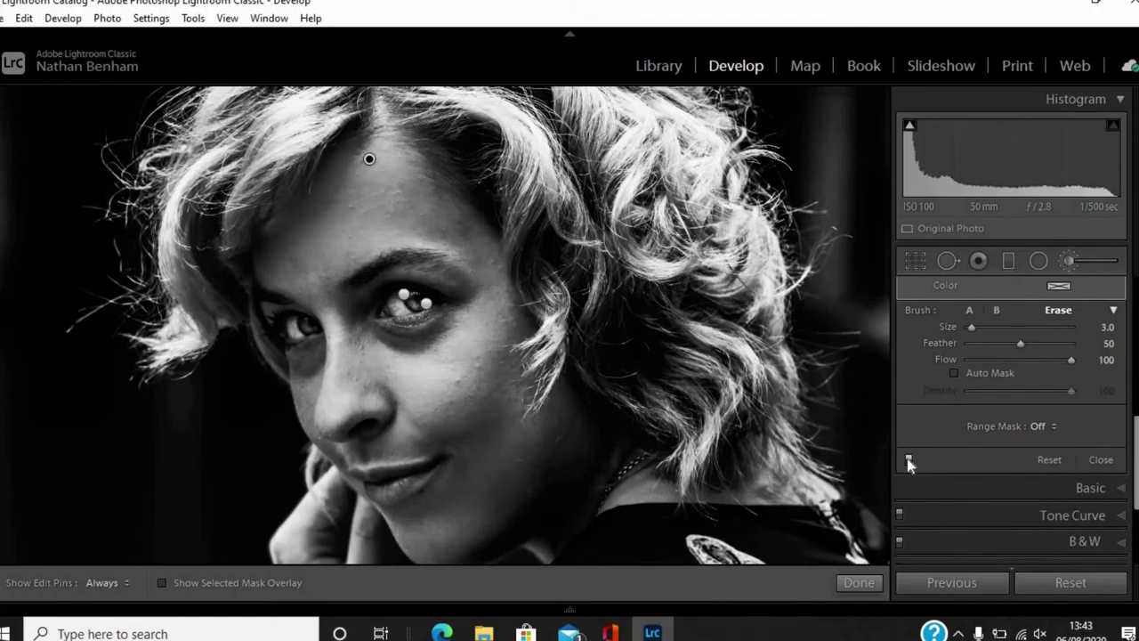
left_click(907, 459)
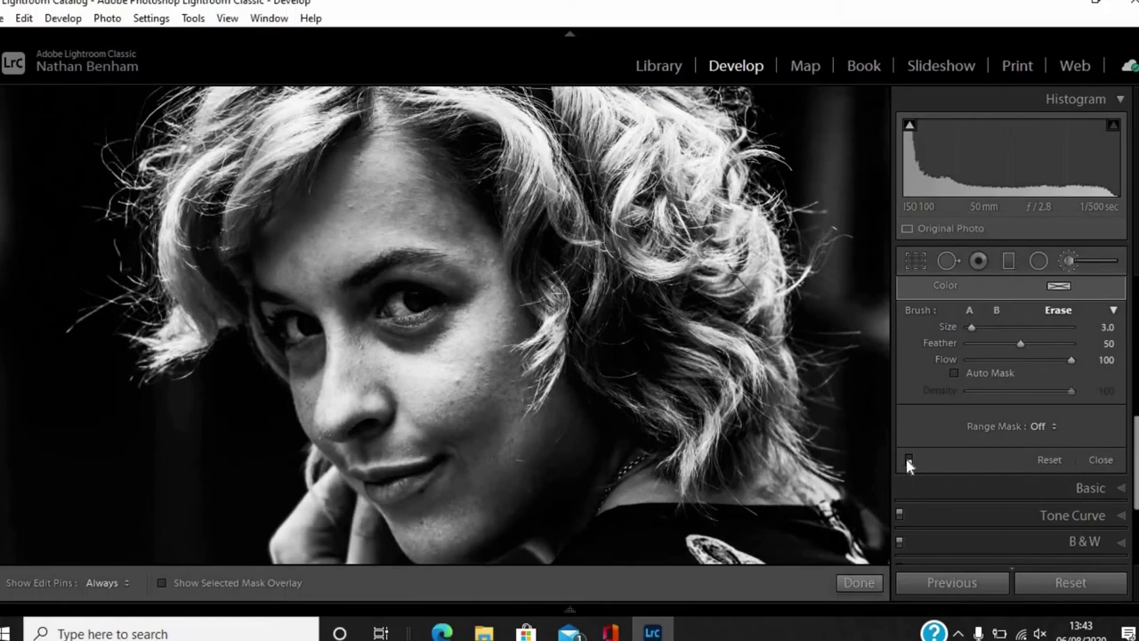
left_click(907, 459)
left_click(926, 460)
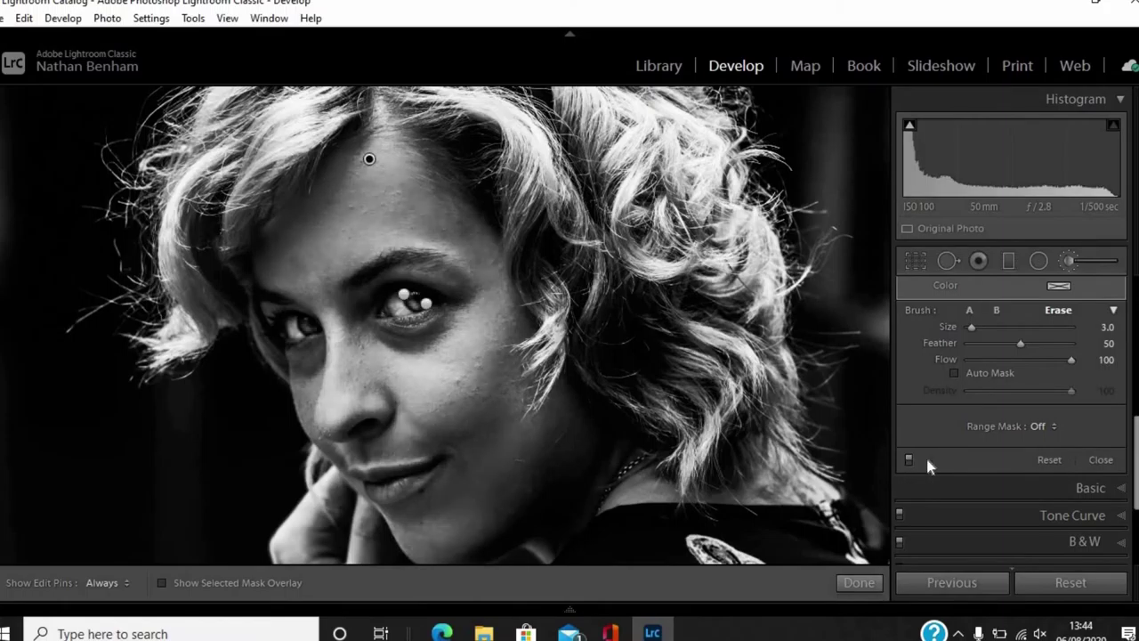
key("z")
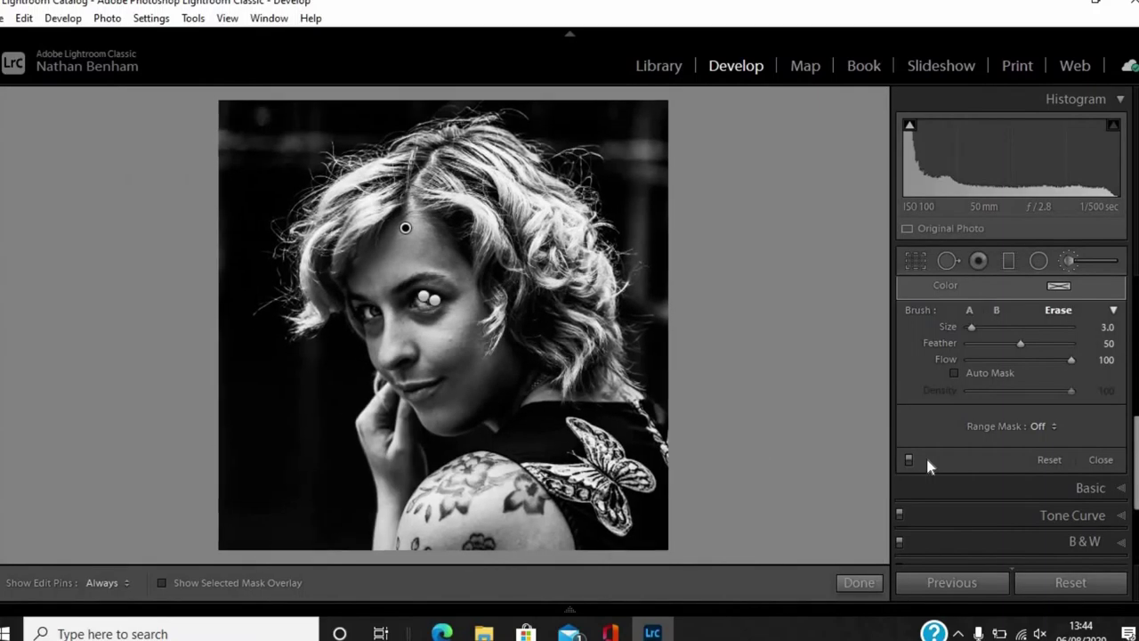
left_click(909, 460)
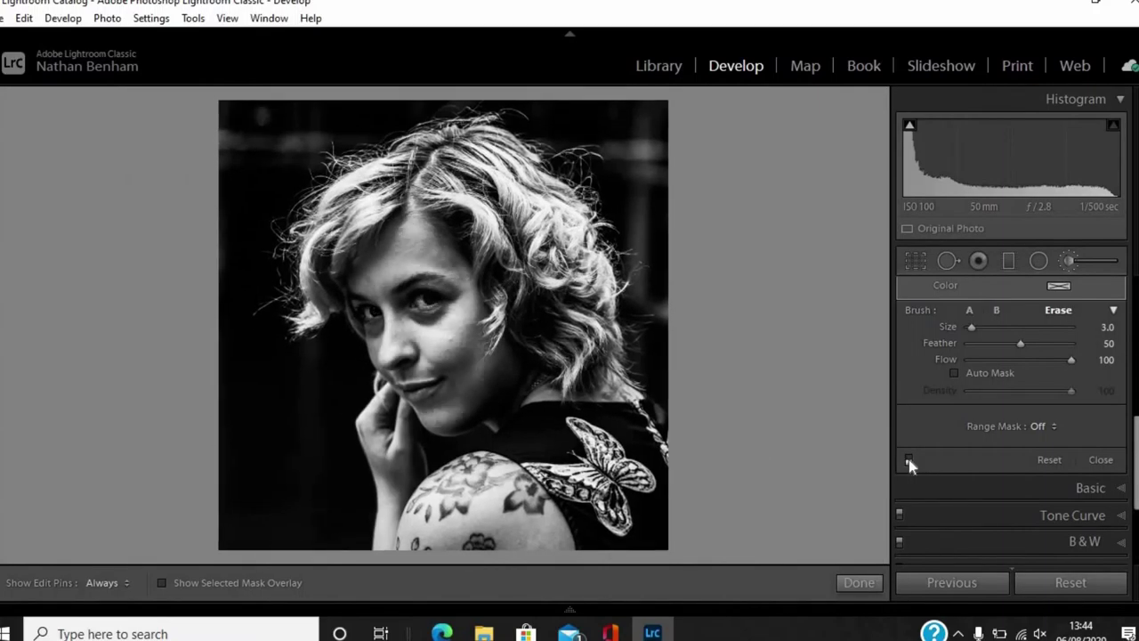
left_click(908, 459)
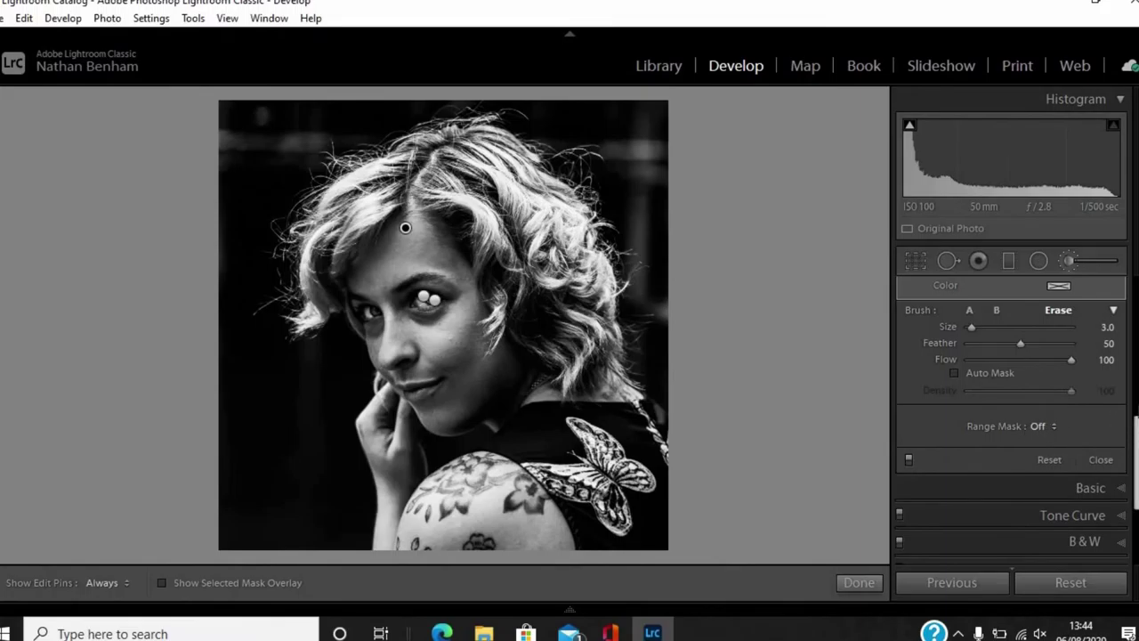
- Set the skin-softening mask's Clarity to -52 and Contrast to -13
scroll(1057, 428, "down", 5)
scroll(1024, 383, "up", 3)
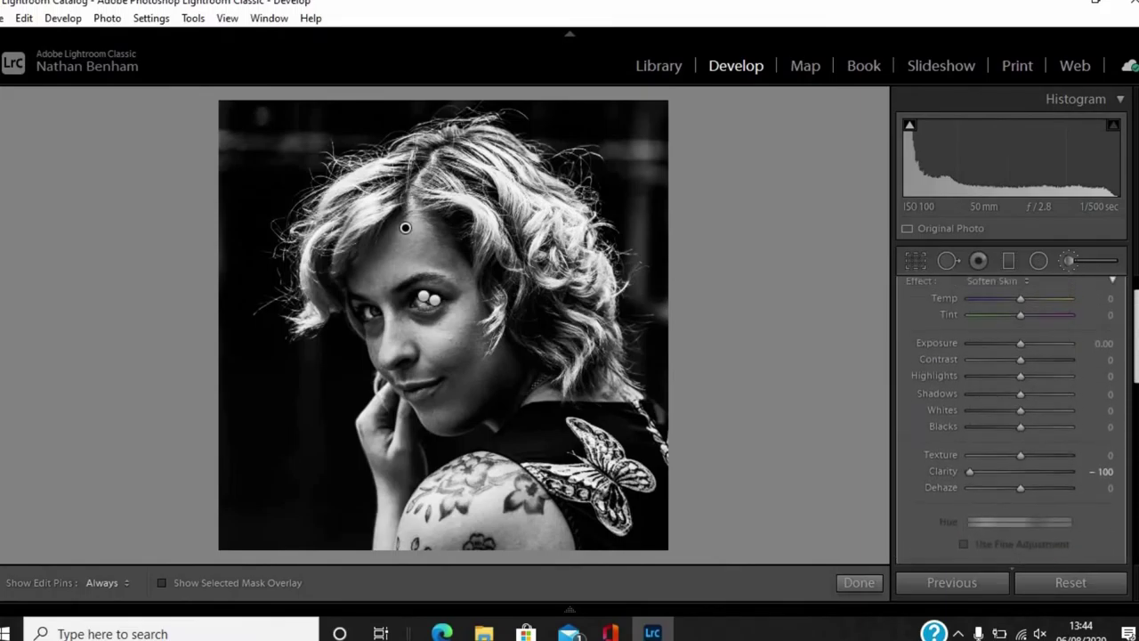
left_click_drag(970, 479, 993, 478)
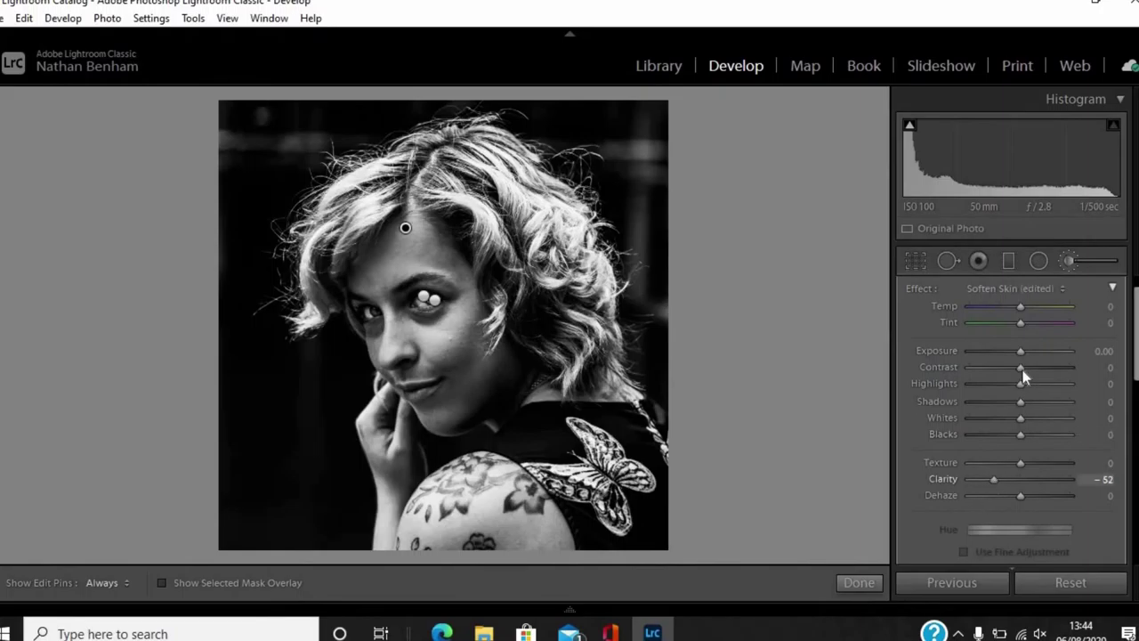
left_click_drag(1020, 368, 1015, 368)
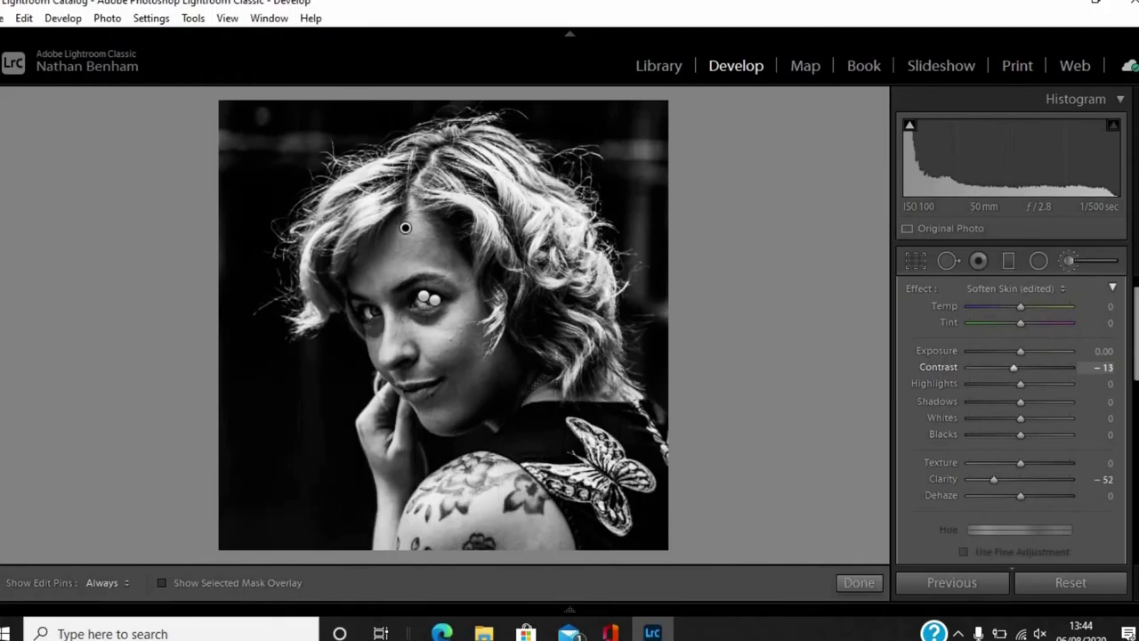
- Compare the portrait with the brush adjustments switched off and on, and close the Adjustment Brush
left_click_drag(1136, 334, 1136, 430)
left_click(908, 525)
left_click(908, 524)
scroll(899, 499, "up", 5)
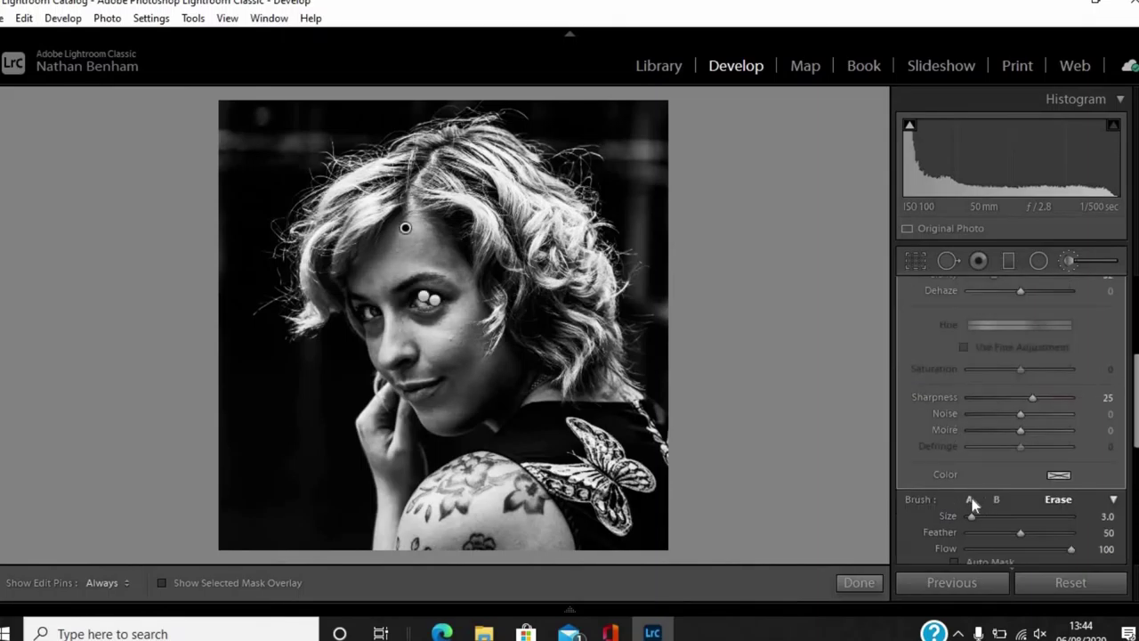
left_click(1069, 260)
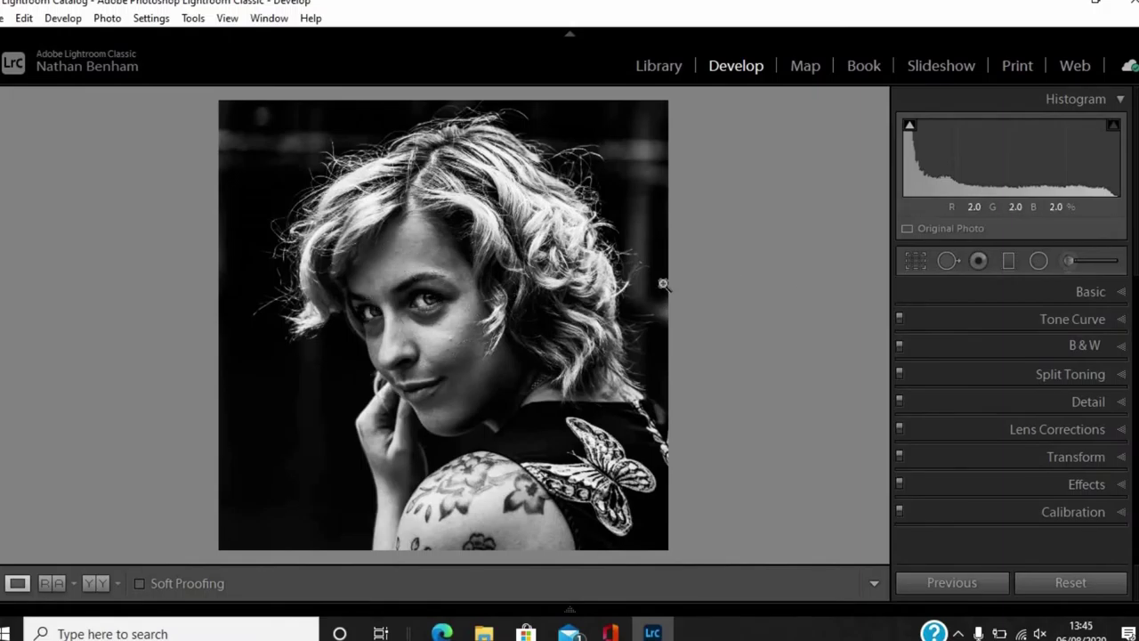
- Heal the blemishes on the cheek and forehead with Spot Removal at feather 0 and opacity 100
key("z")
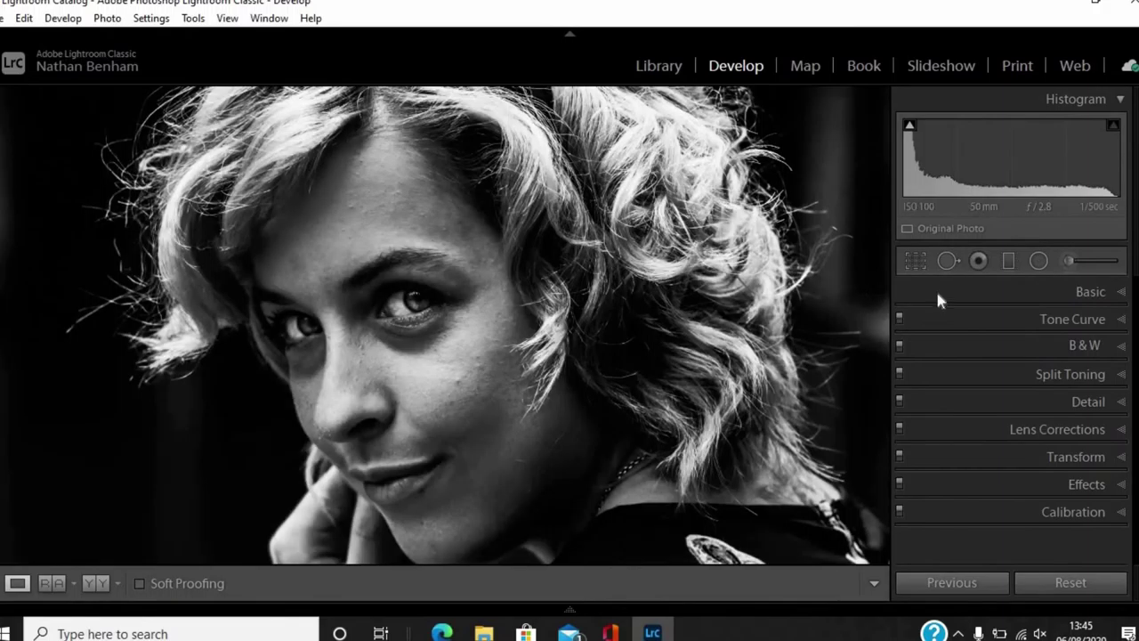
left_click(947, 260)
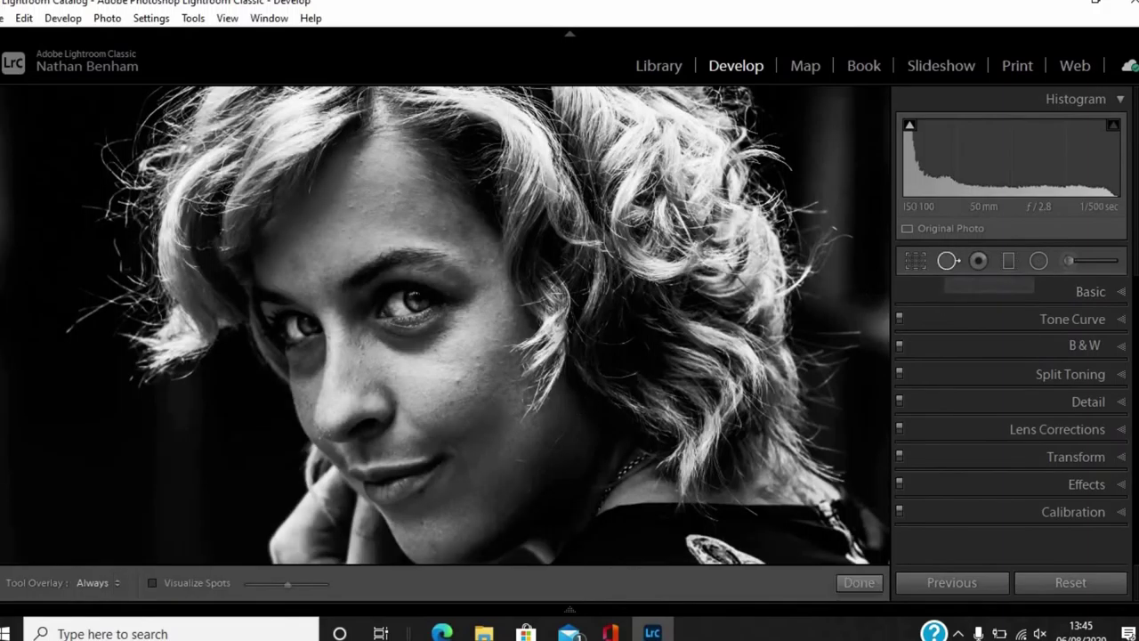
left_click(478, 367)
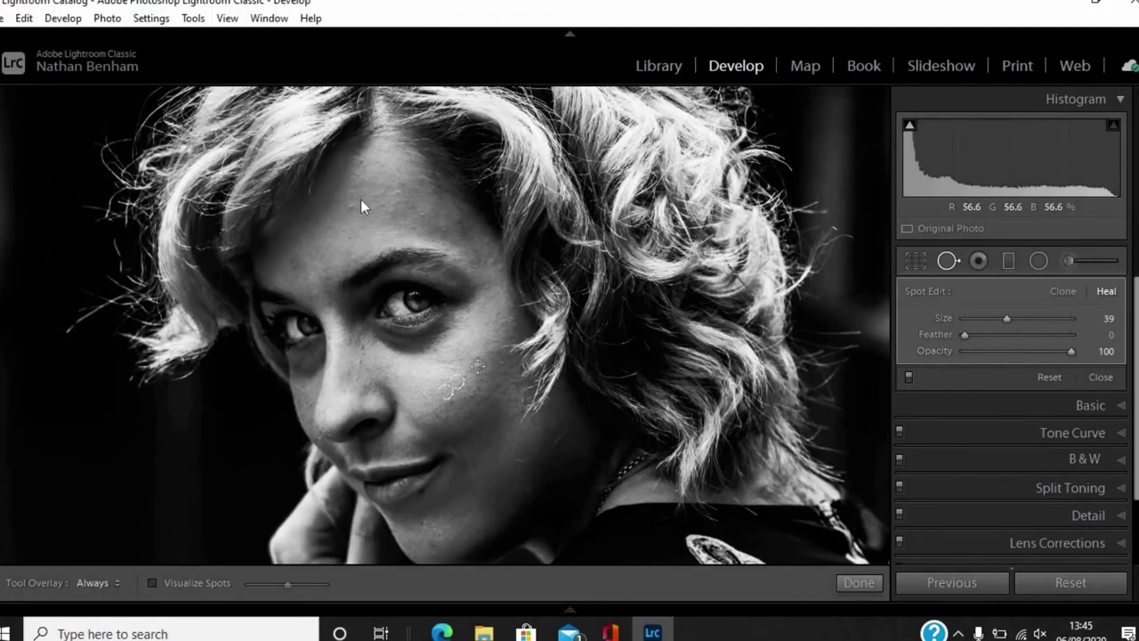
key("slash")
left_click(351, 205)
left_click(948, 263)
- Heal the blemishes on the tip and bridge of the nose with spot sizes 17 and 12, and close Spot Removal
left_click(587, 307)
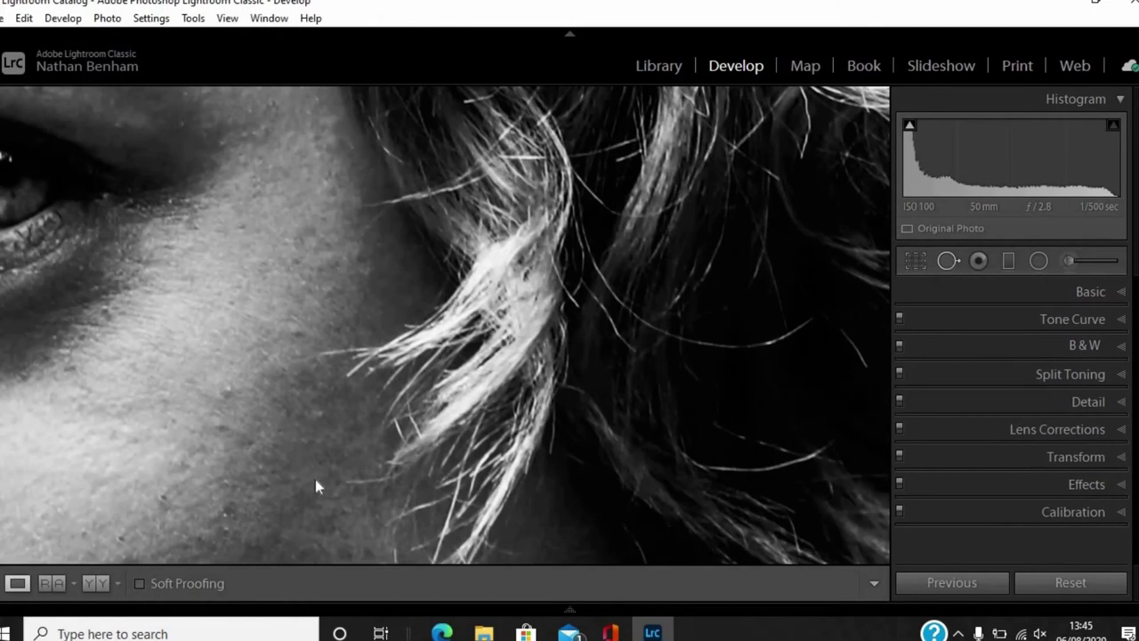
left_click_drag(380, 376, 881, 112)
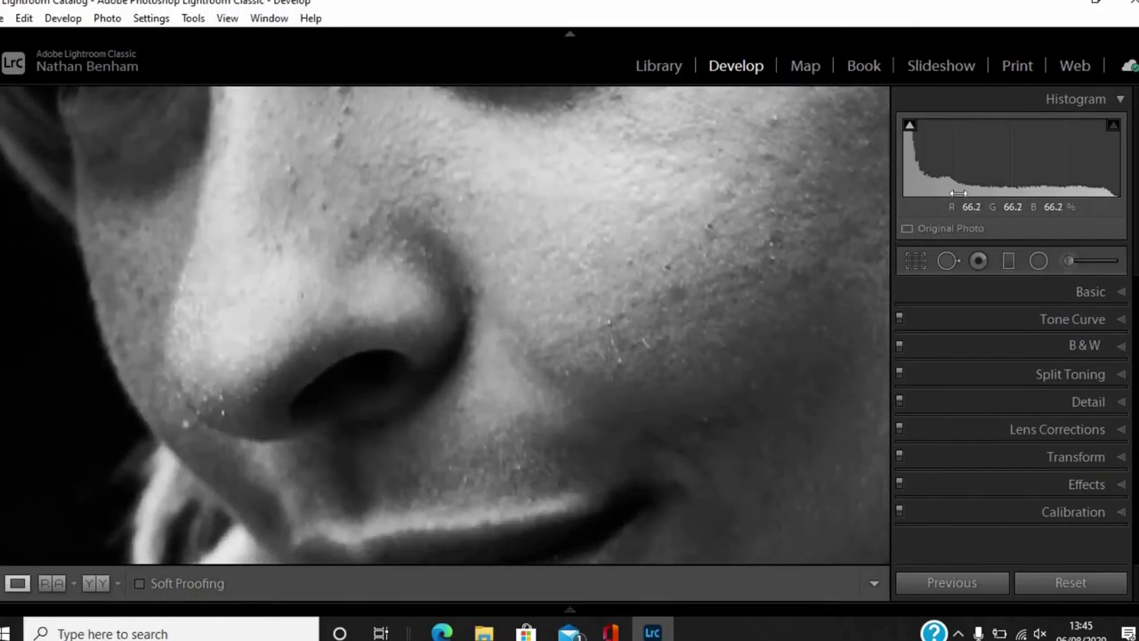
left_click(948, 261)
scroll(185, 434, "down", 4)
left_click(184, 426)
scroll(235, 418, "down", 3)
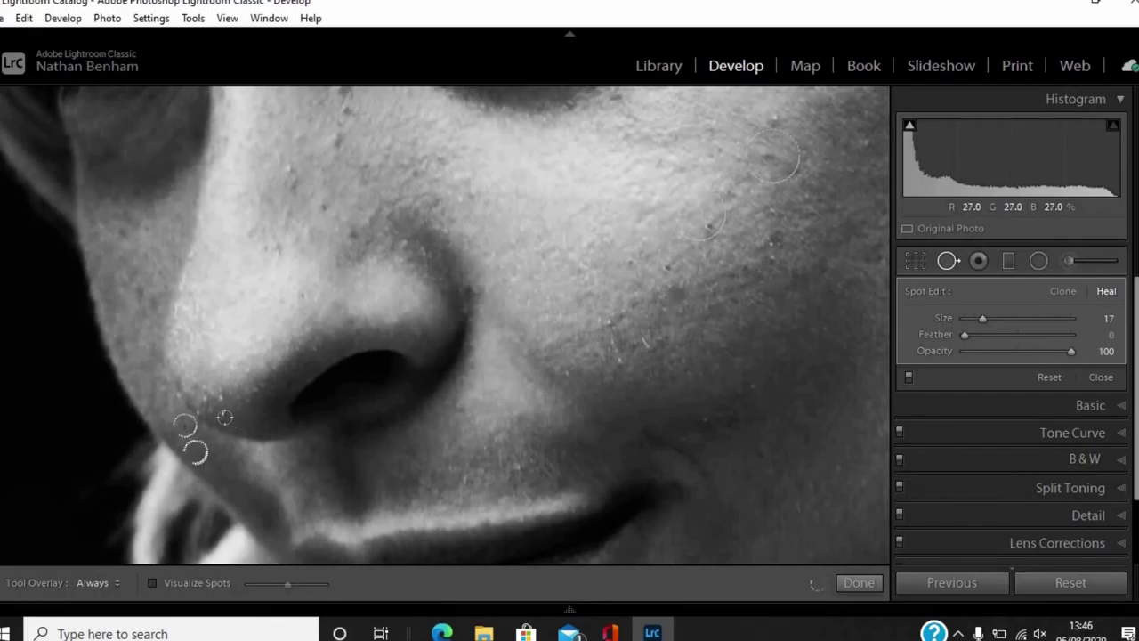
left_click(220, 464)
left_click(242, 419)
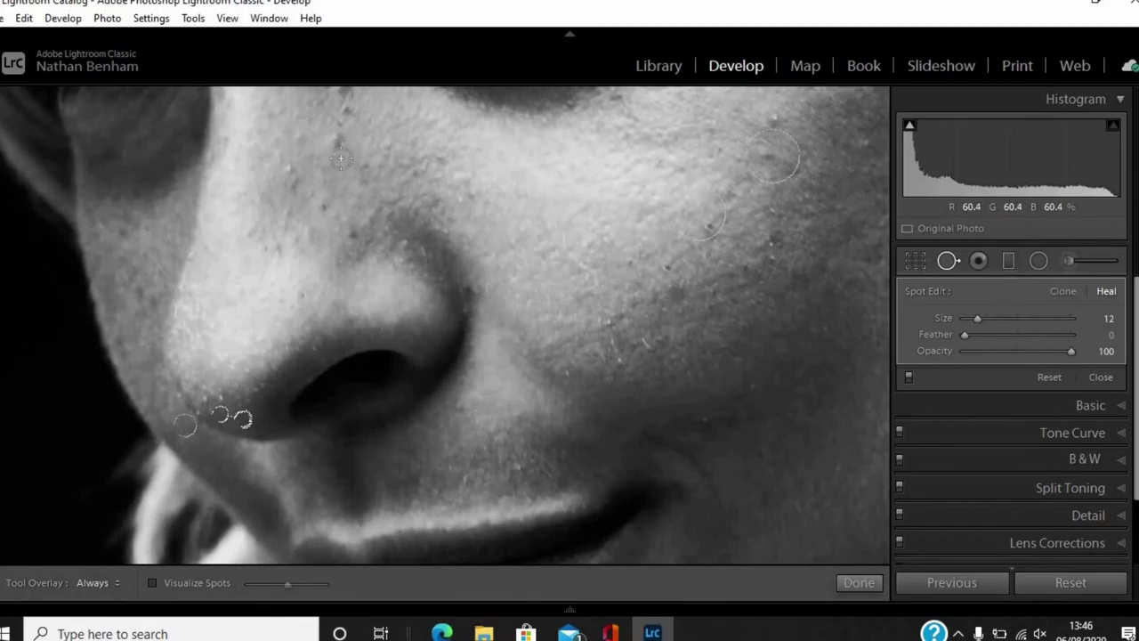
key("ctrl+z")
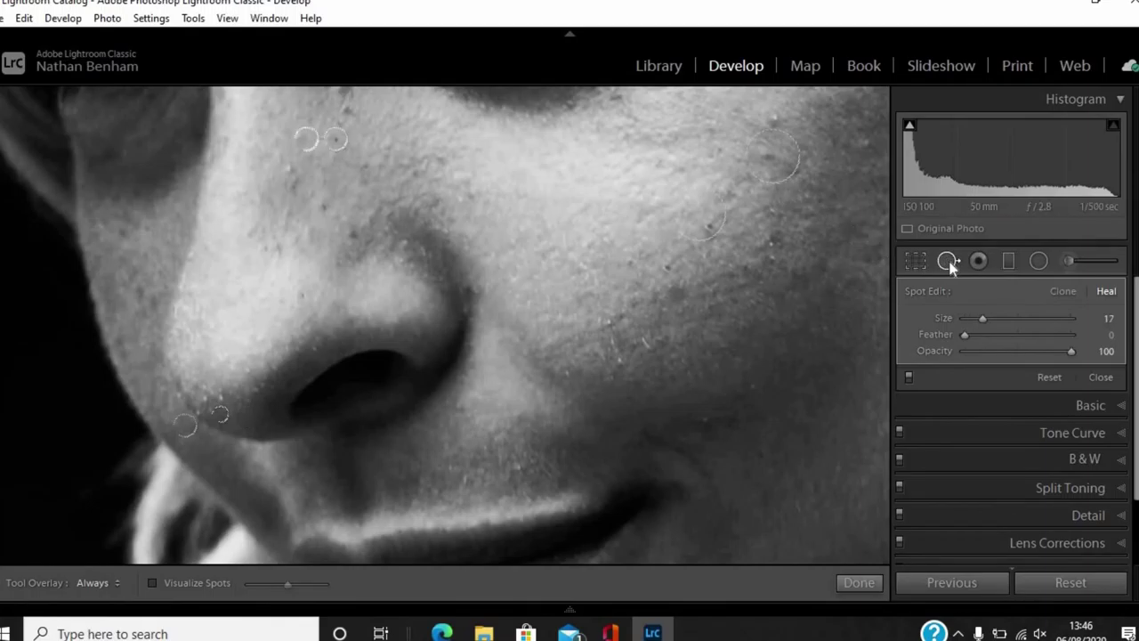
left_click(948, 262)
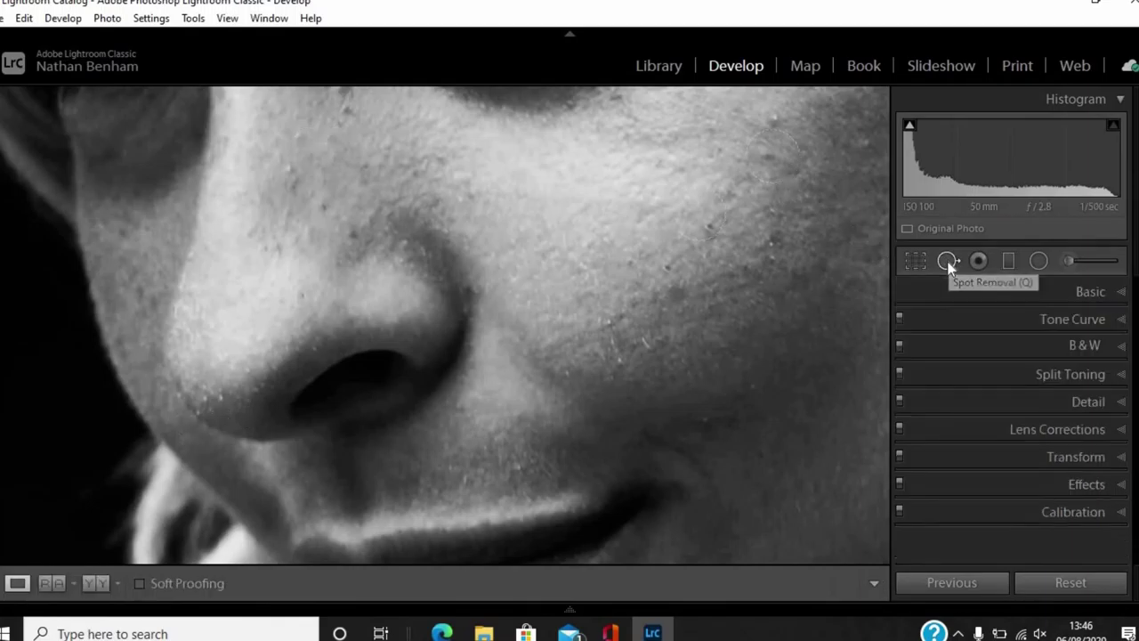
- Compare the whole portrait before and after the edits several times
key("z")
key("ctrl+minus")
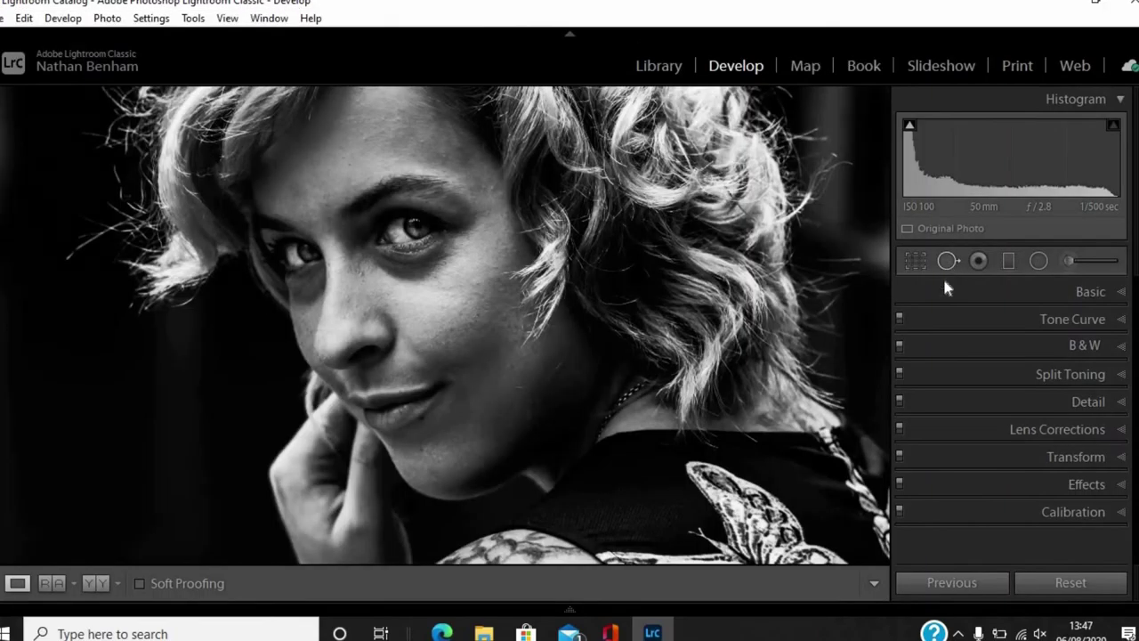
key("z")
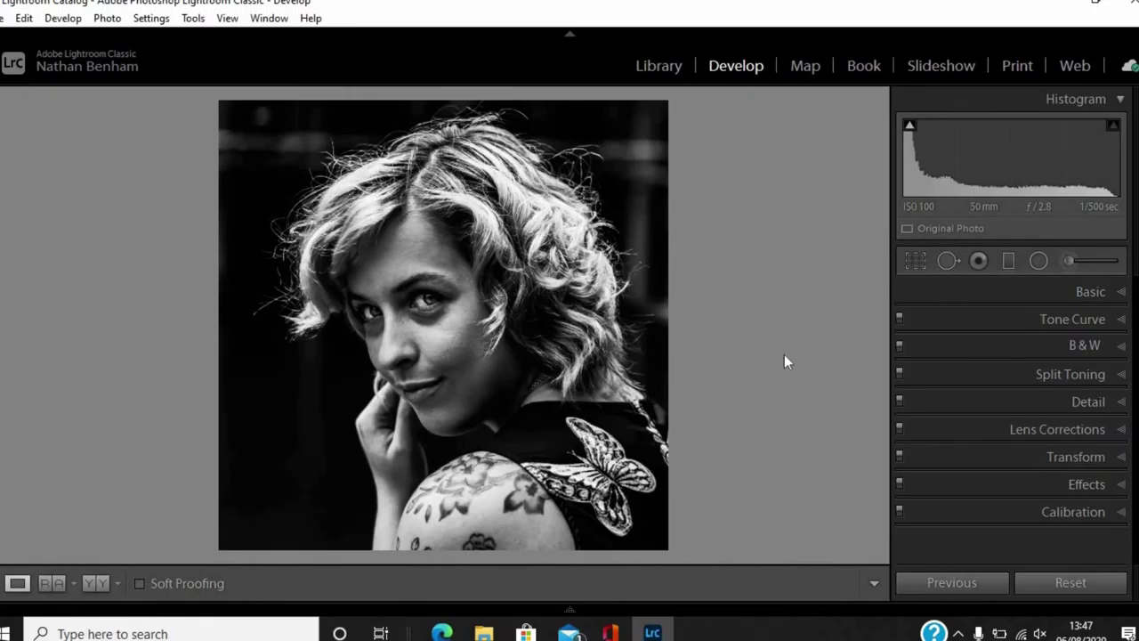
key("backslash")
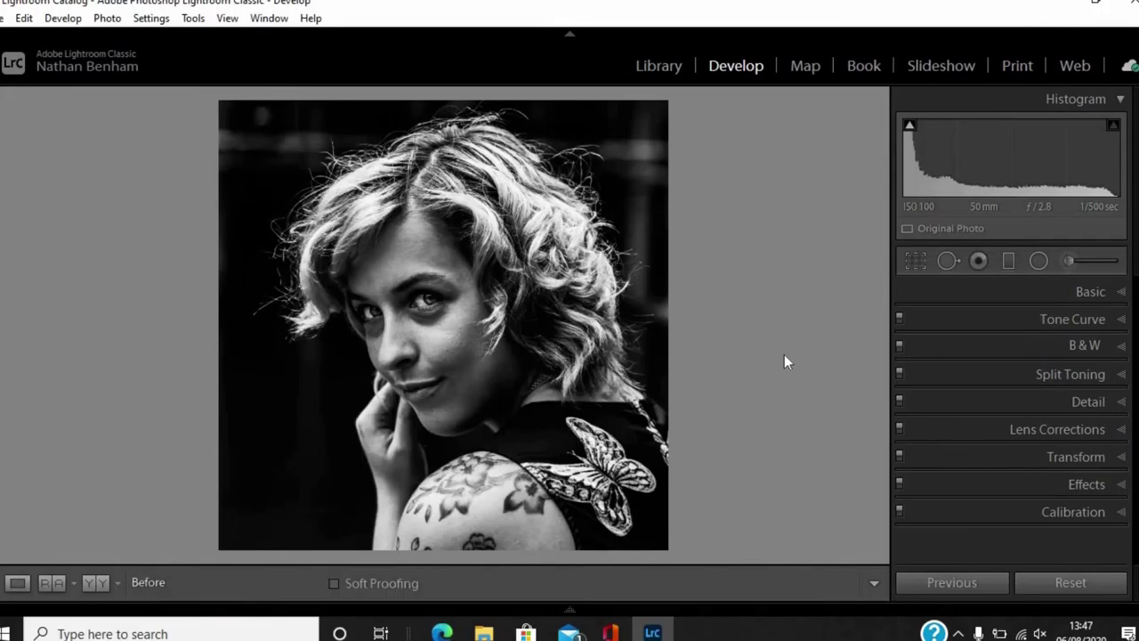
key("backslash")
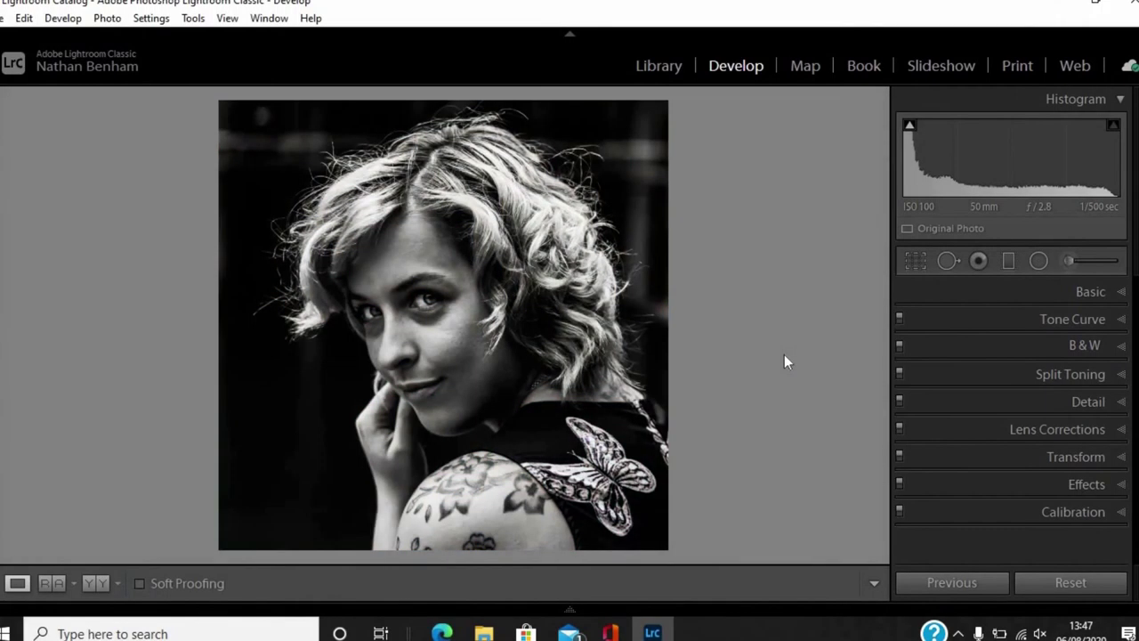
key("backslash")
key("backslash")
key("backslash")
key("backslash")
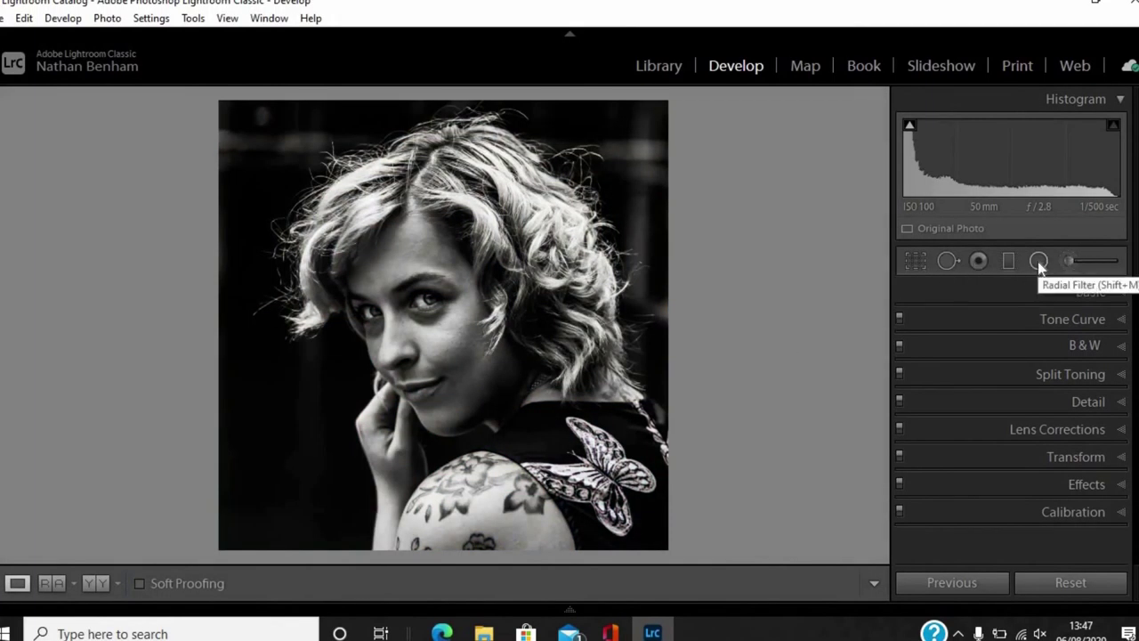
- Add a Highlight Priority post-crop vignette with Amount -50 and Feather 100
left_click(1121, 485)
scroll(1014, 445, "down", 1)
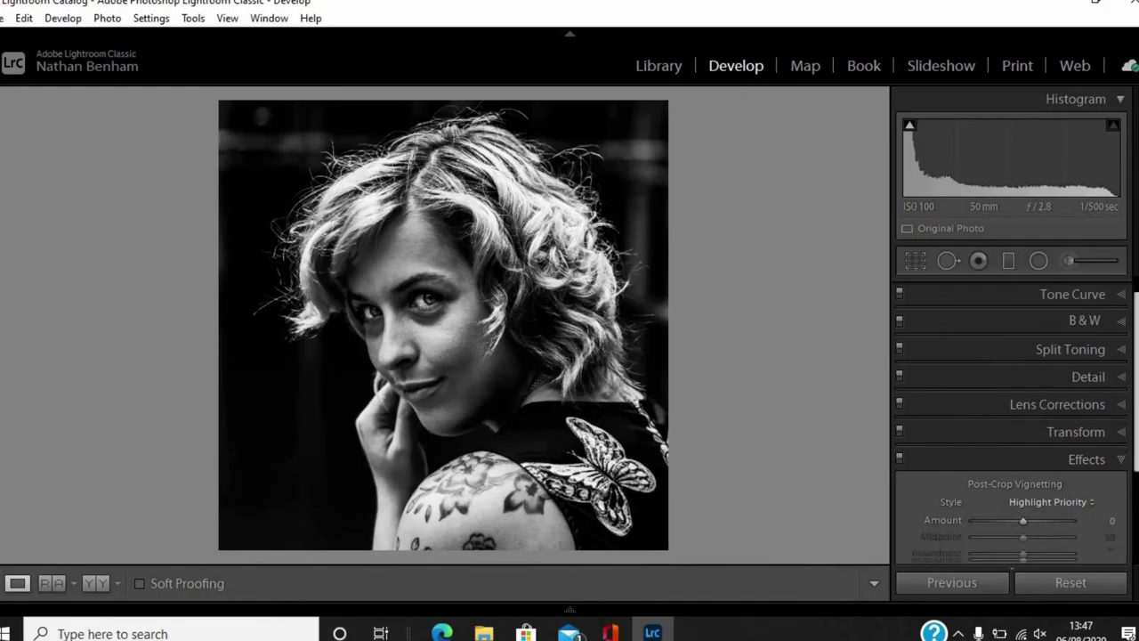
scroll(1023, 445, "down", 3)
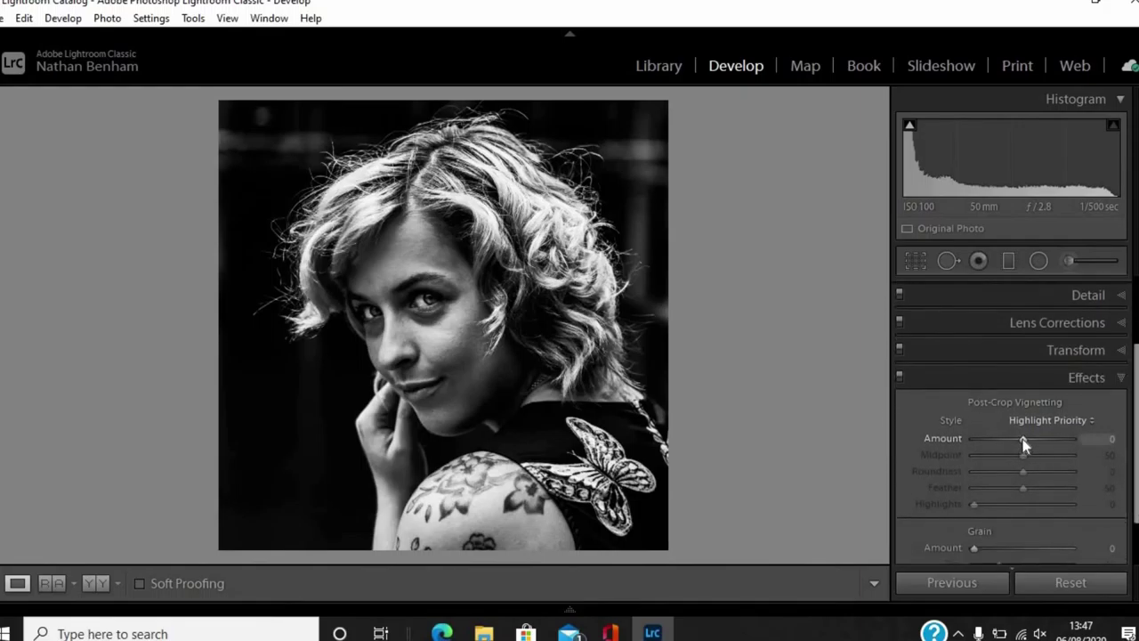
left_click_drag(1020, 441, 997, 447)
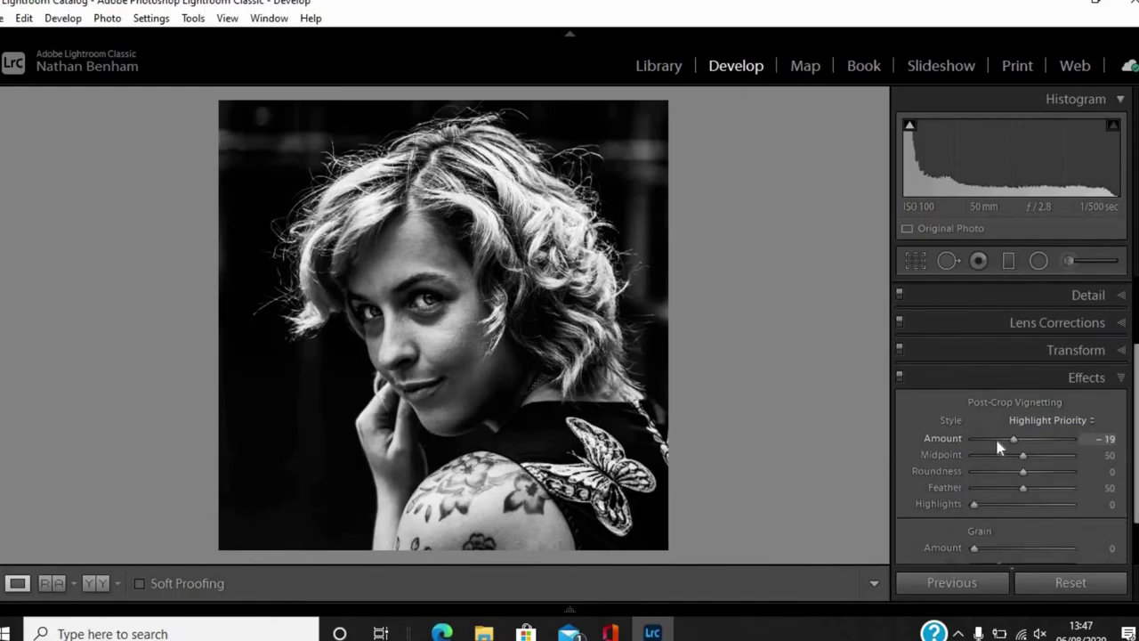
left_click_drag(1015, 439, 999, 439)
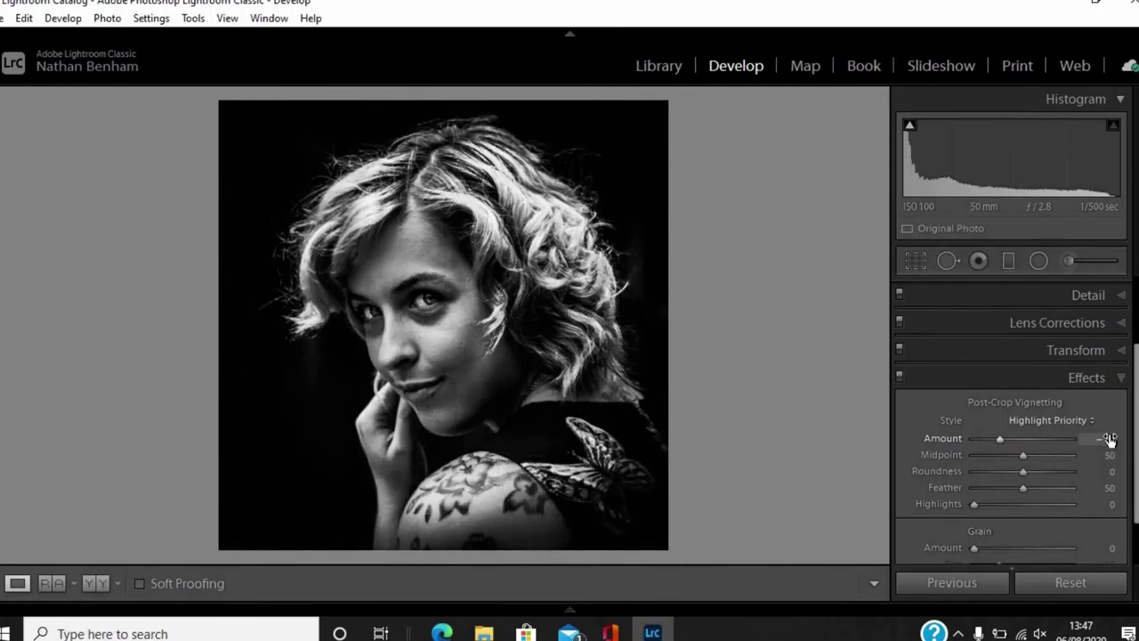
left_click(1107, 440)
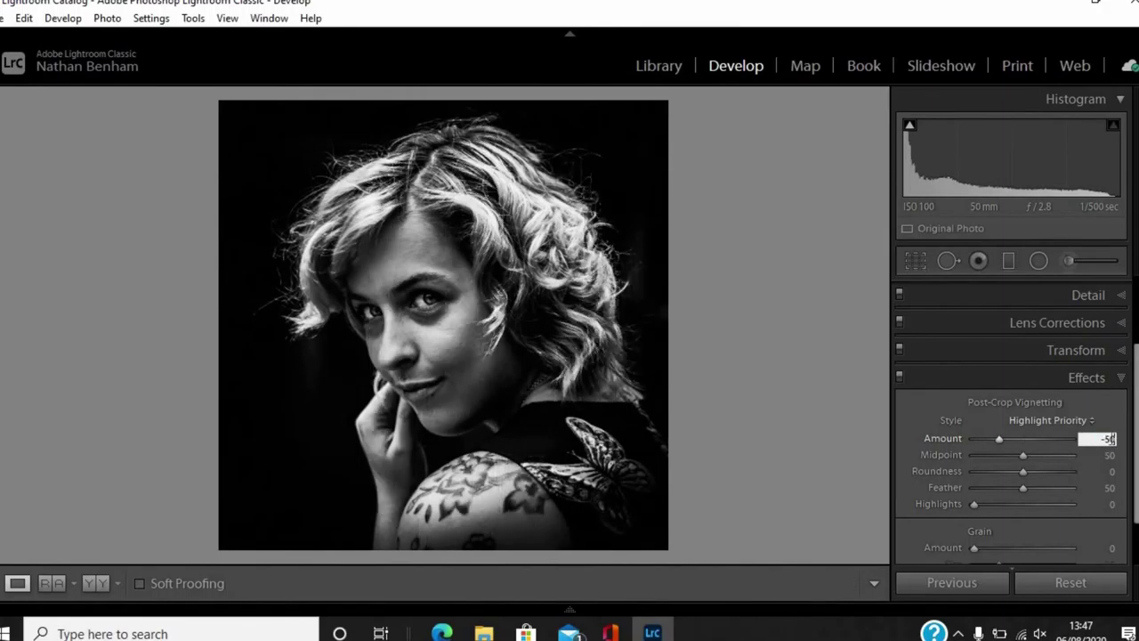
key("Return")
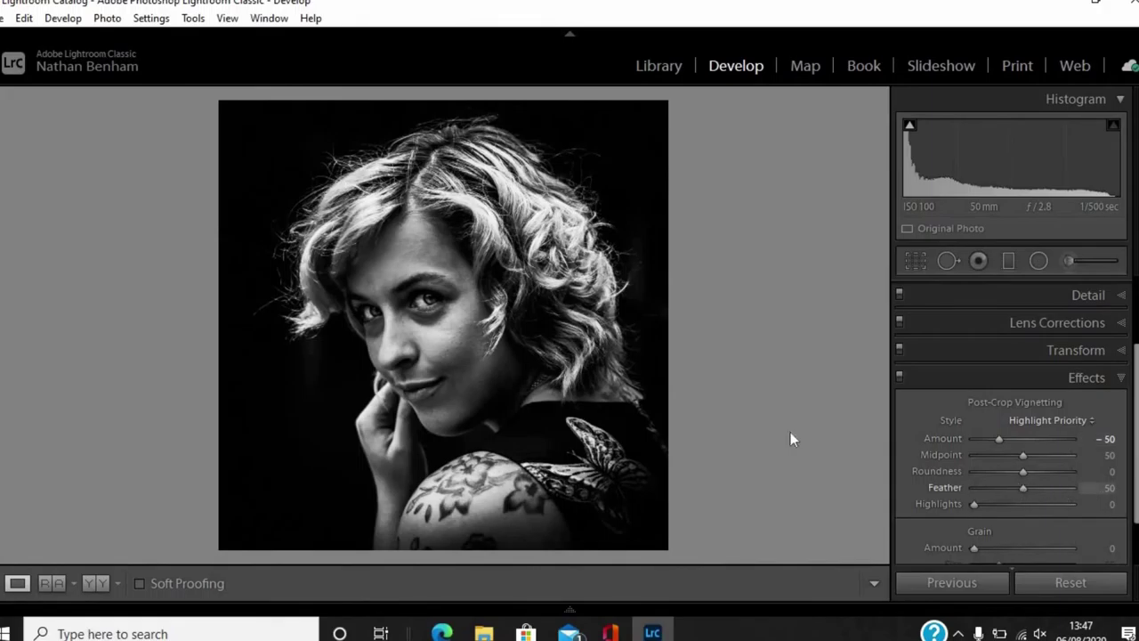
type("100")
key("Return")
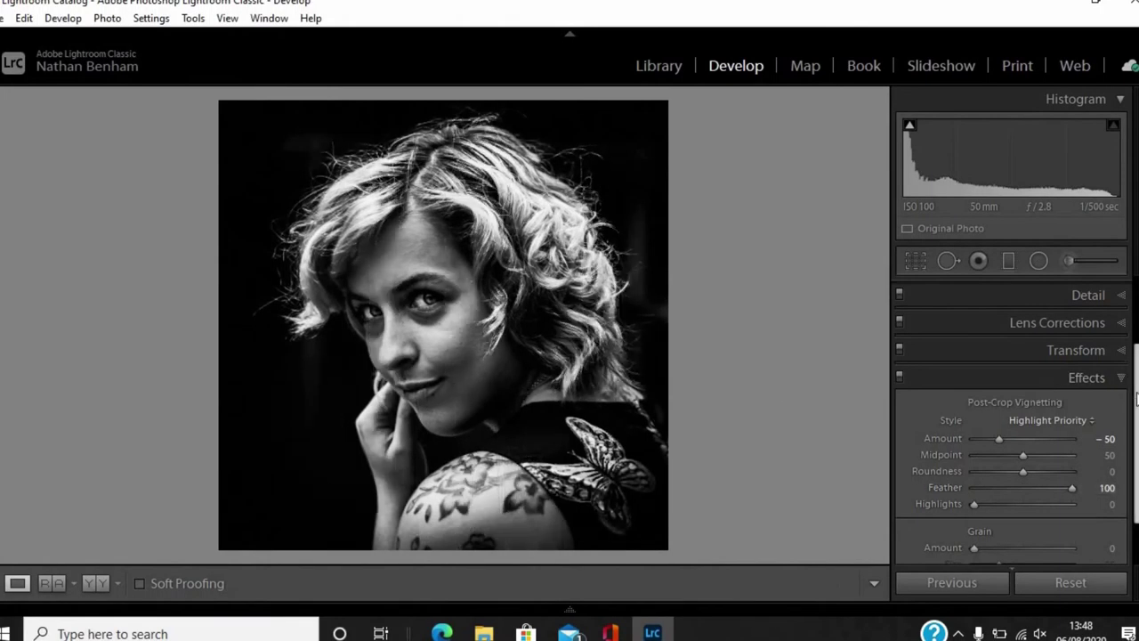
- Add film grain with Amount 30 and Size 49, and collapse the Effects settings
scroll(1027, 478, "down", 2)
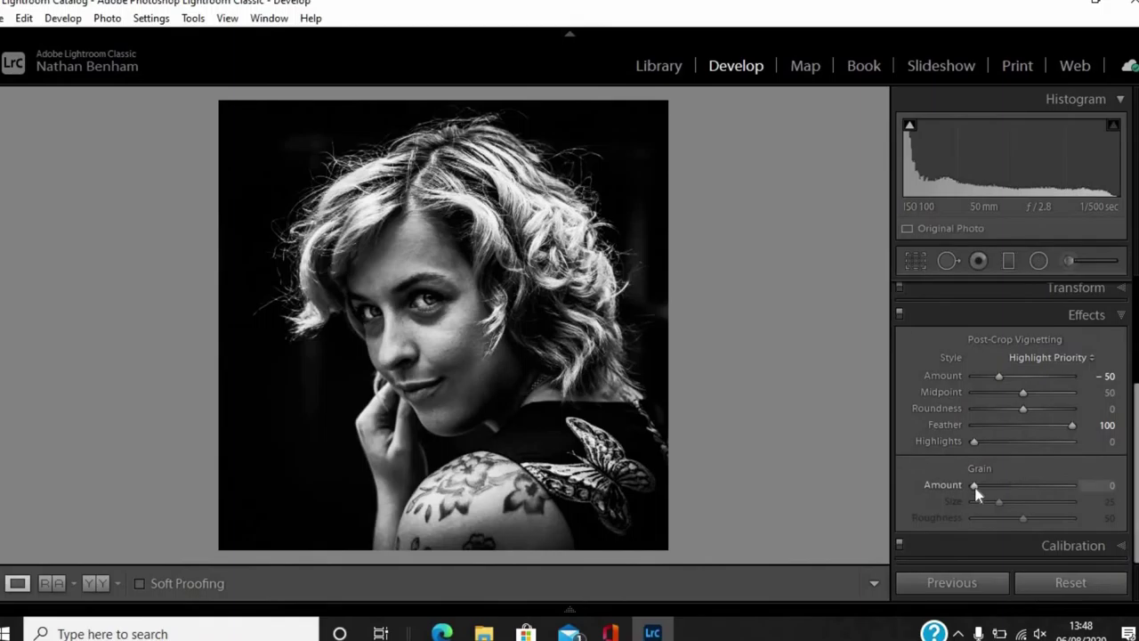
left_click_drag(974, 485, 985, 485)
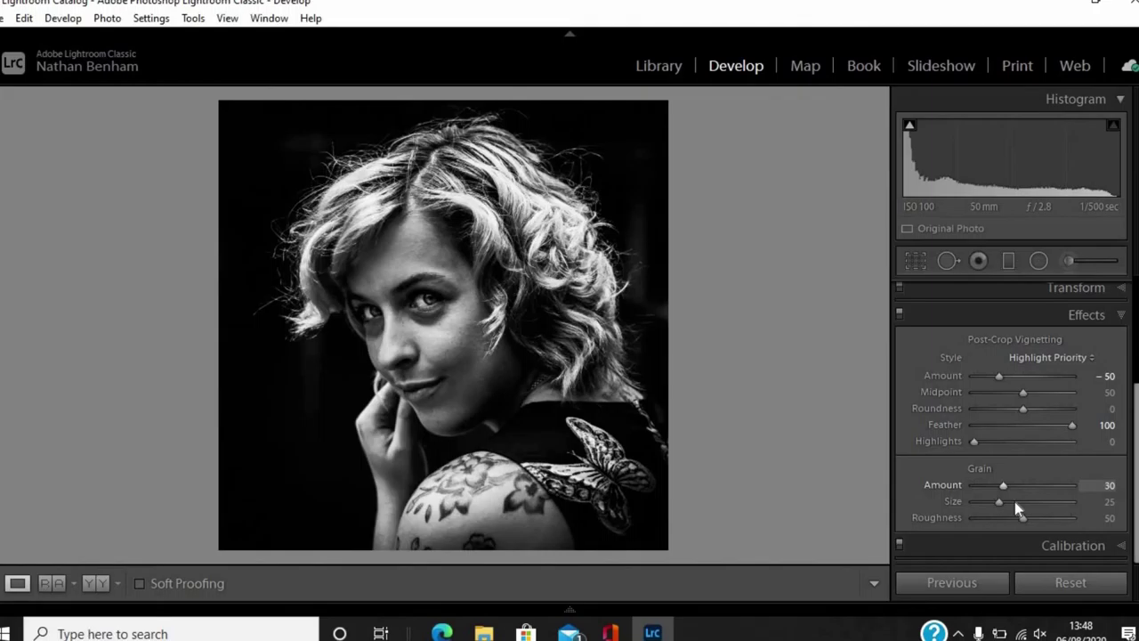
left_click_drag(1016, 502, 1024, 502)
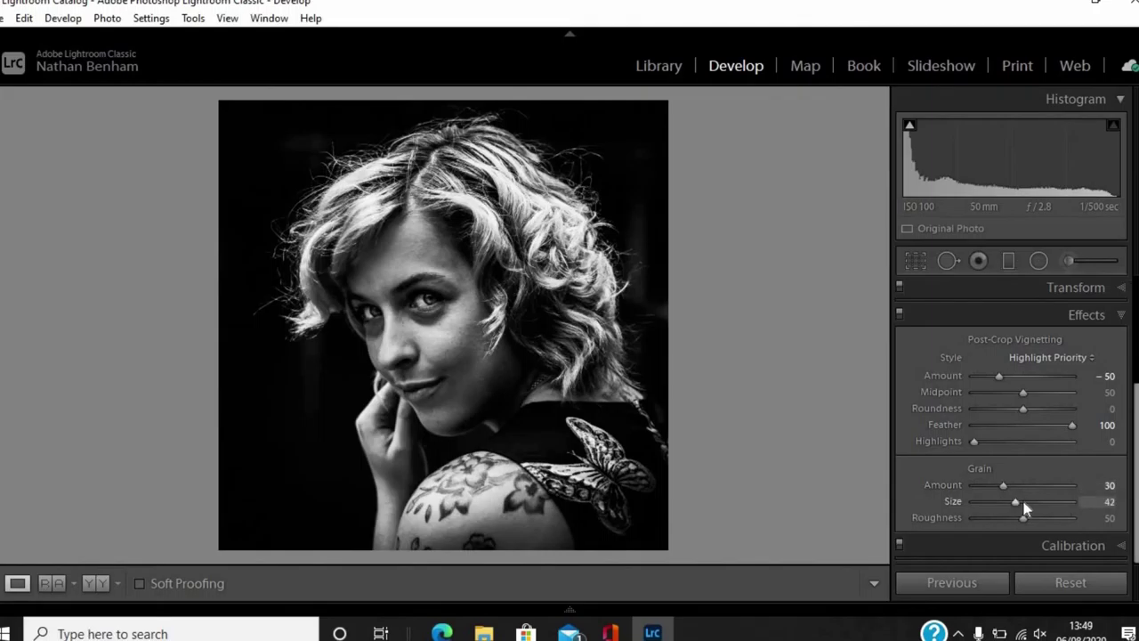
left_click(1022, 502)
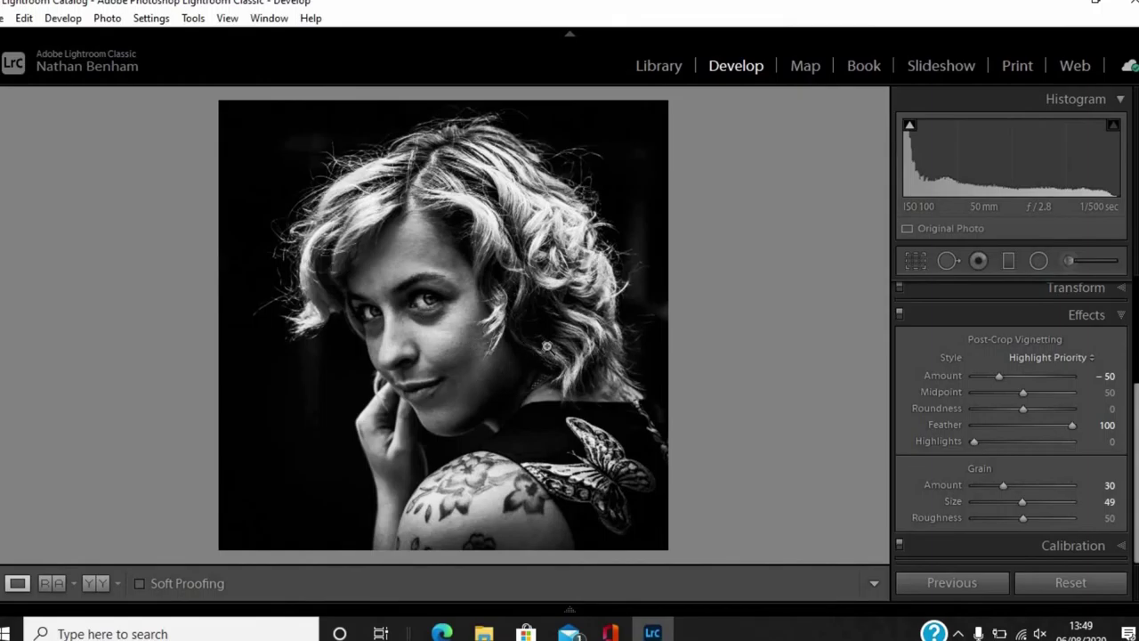
left_click(1123, 317)
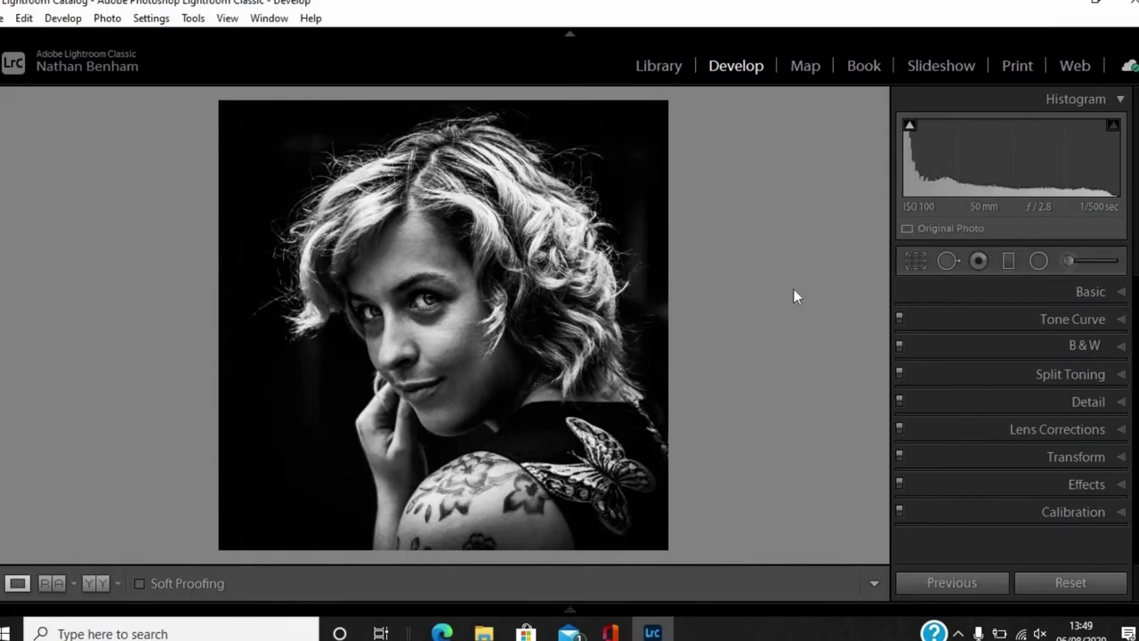
- Compare the finished black and white portrait with the original colour photo
key("backslash")
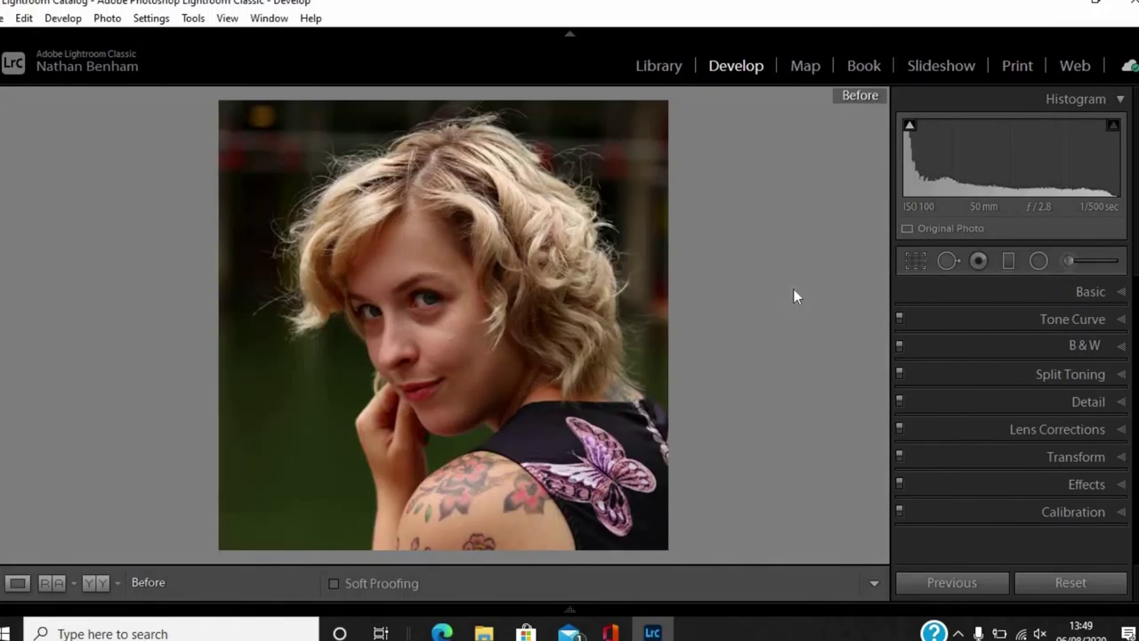
key("backslash")
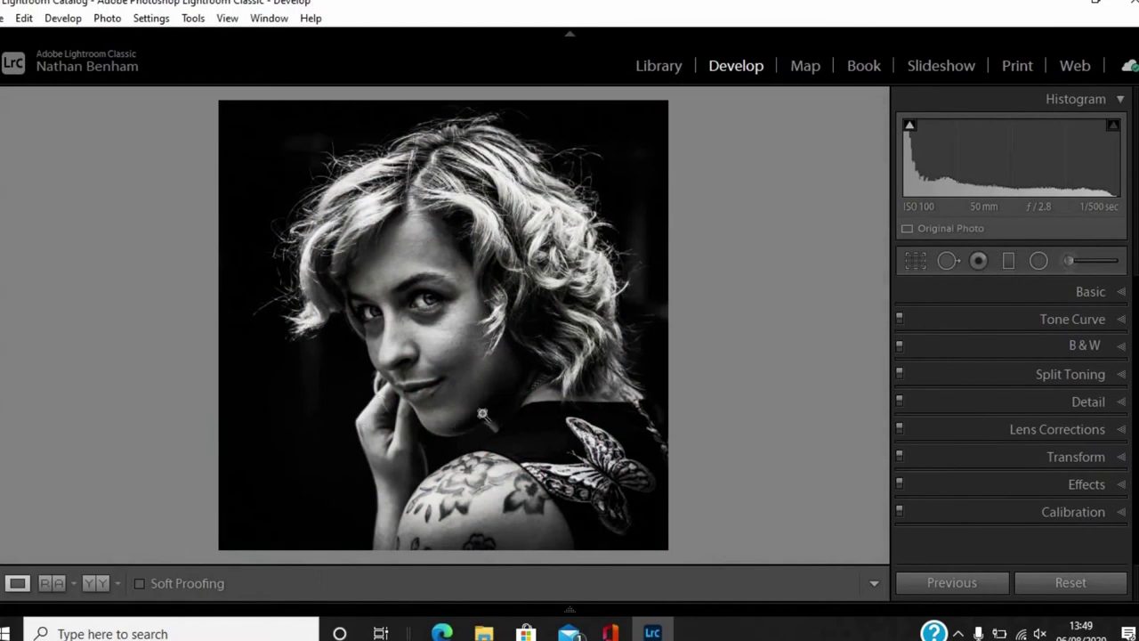
key("backslash")
key("backslash")
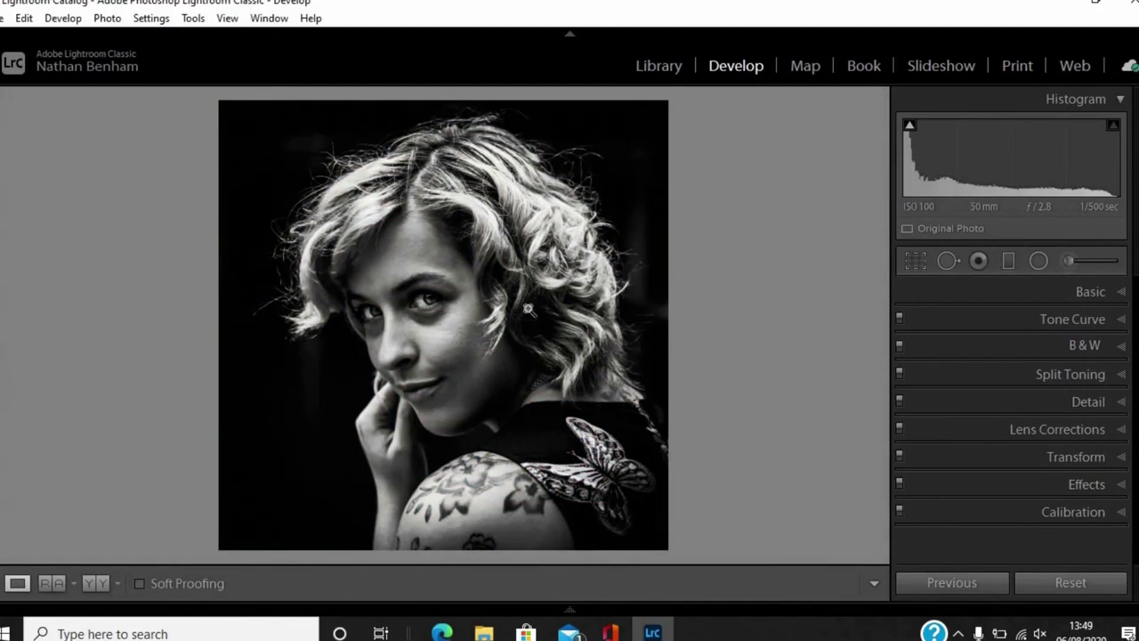